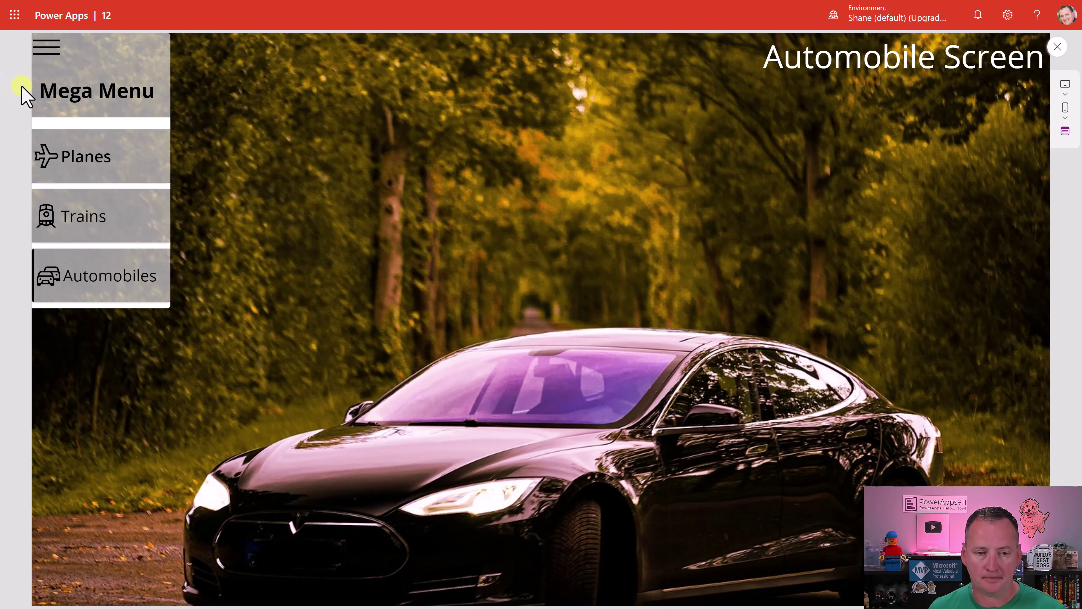
Leave the Automobile Screen preview, open Screen3 and preview it
key("Escape")
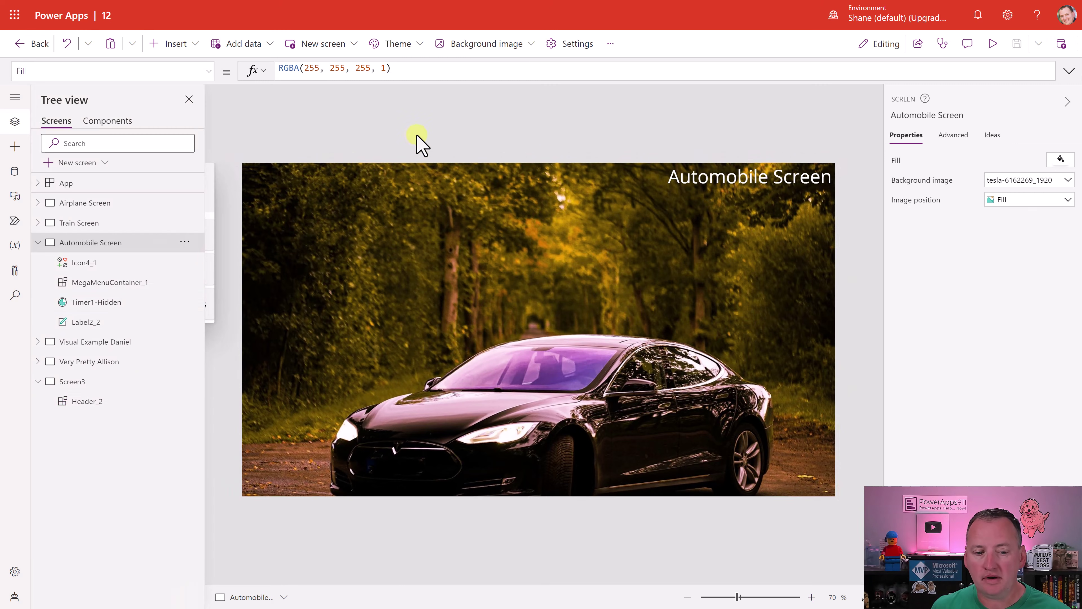
left_click(100, 382)
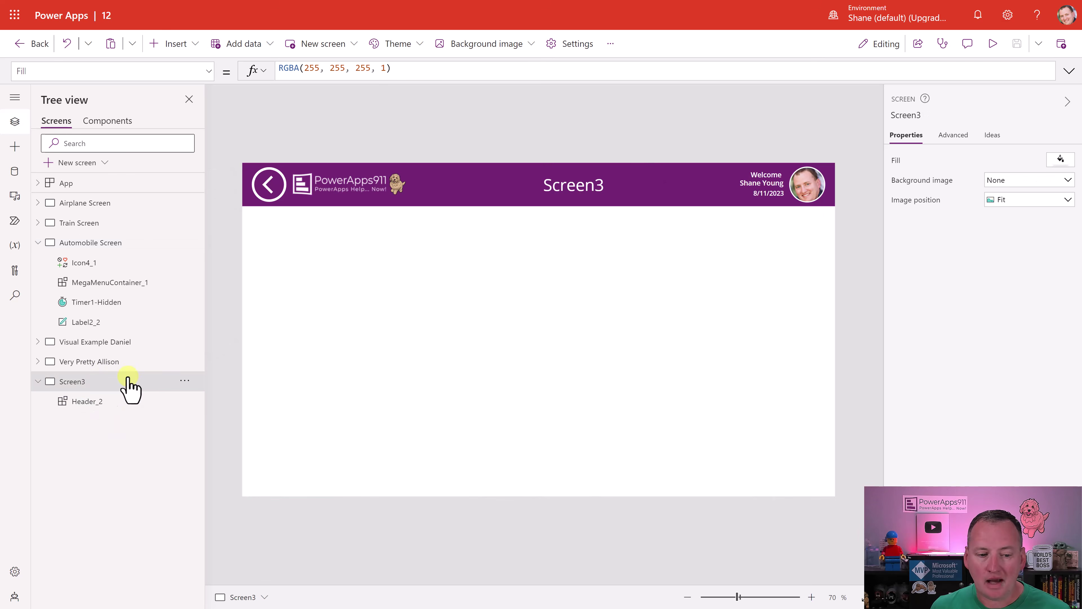
left_click(993, 44)
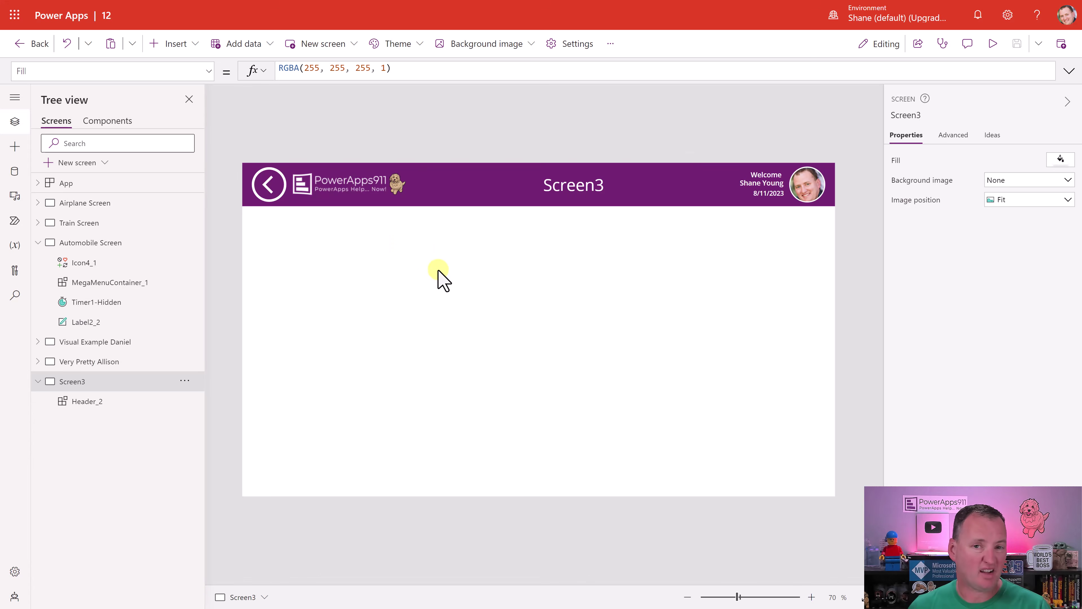
Collapse the expanded screens and create a new component in the app
left_click(38, 242)
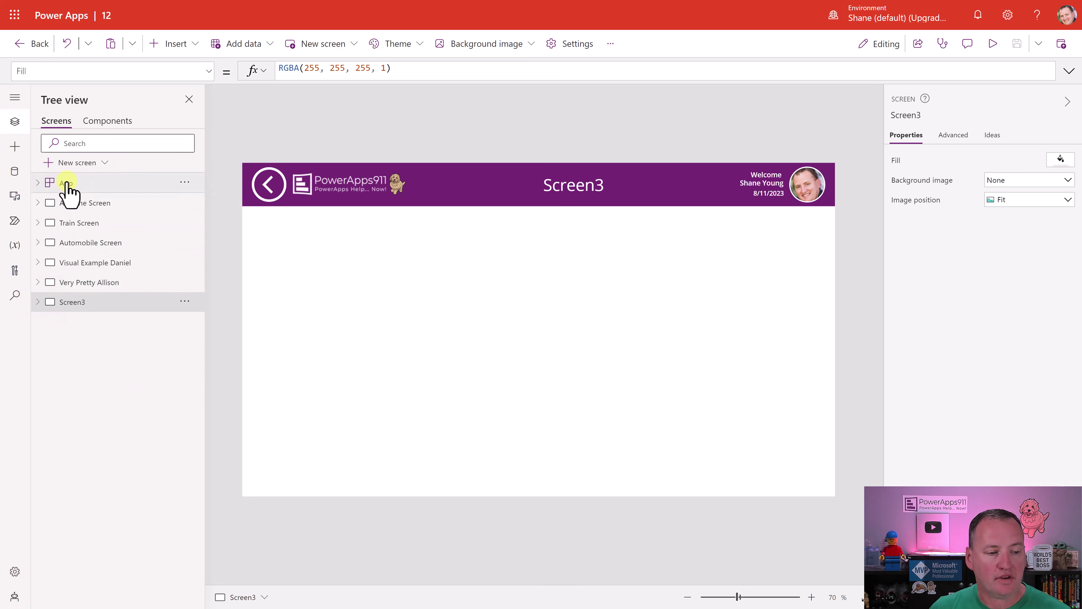
left_click(109, 121)
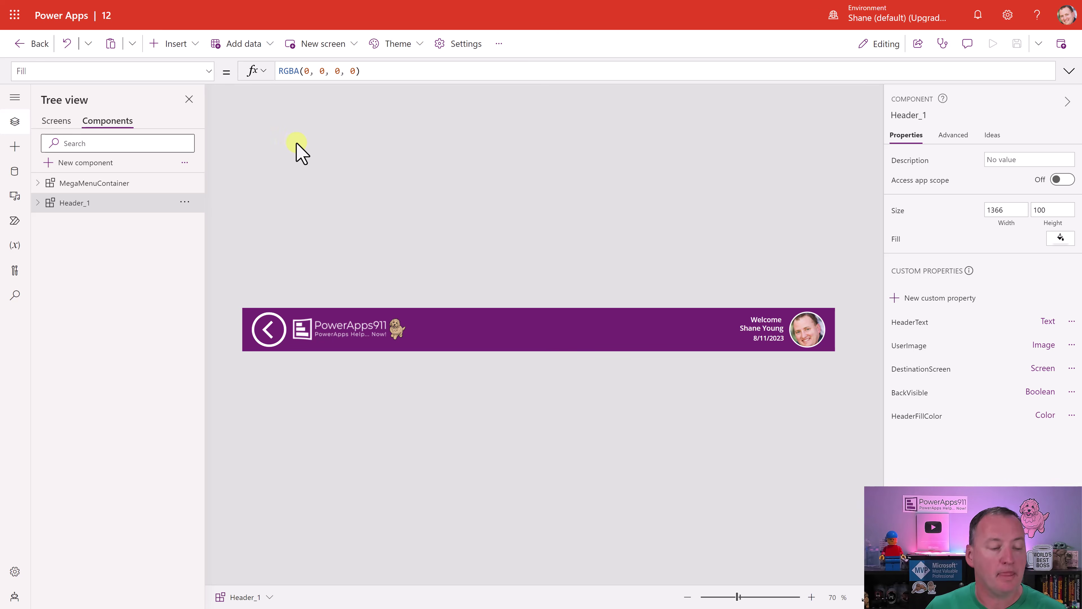
left_click(101, 171)
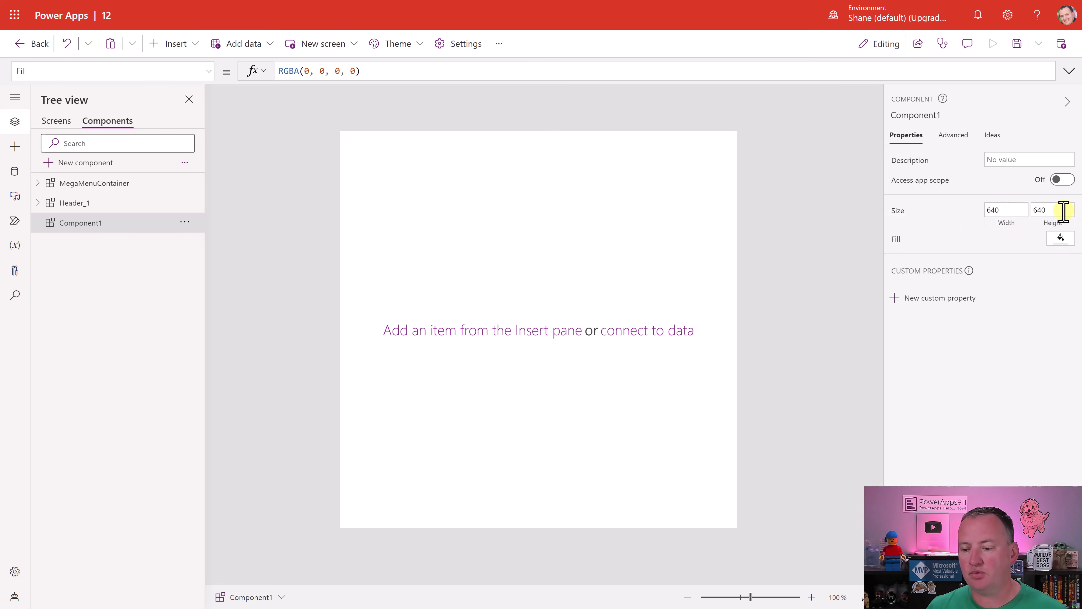
Examine the existing Header_1 and MegaMenuContainer components, and return to Component1
left_click(72, 203)
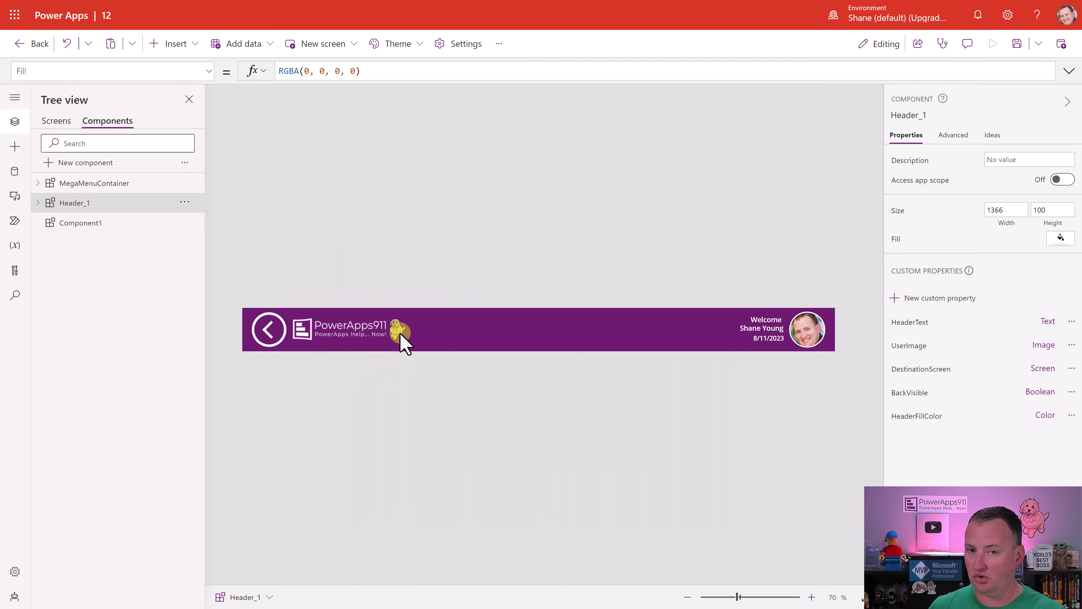
left_click(102, 183)
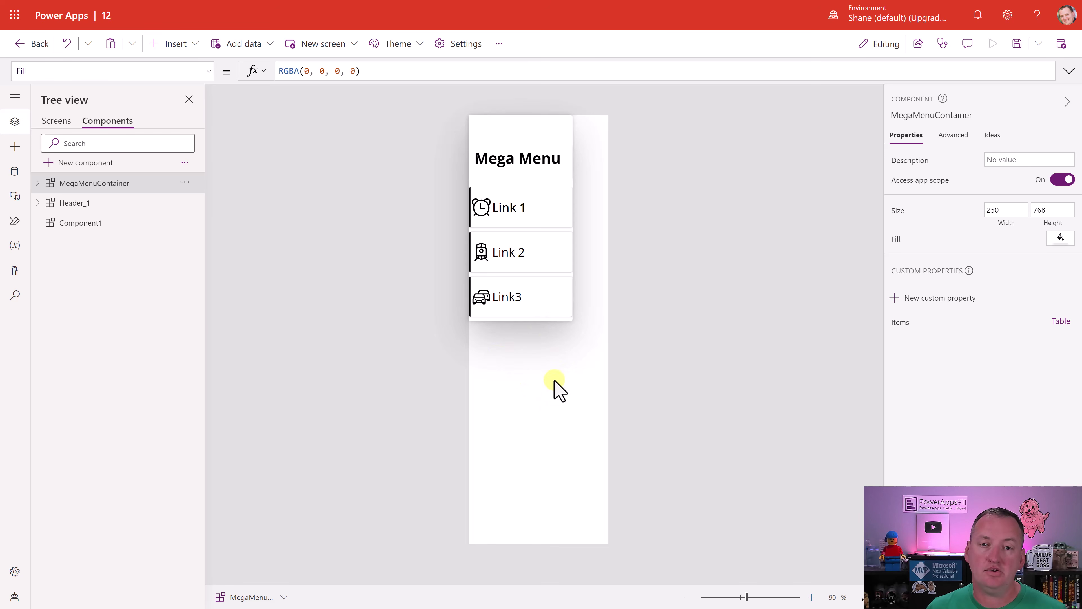
left_click(110, 224)
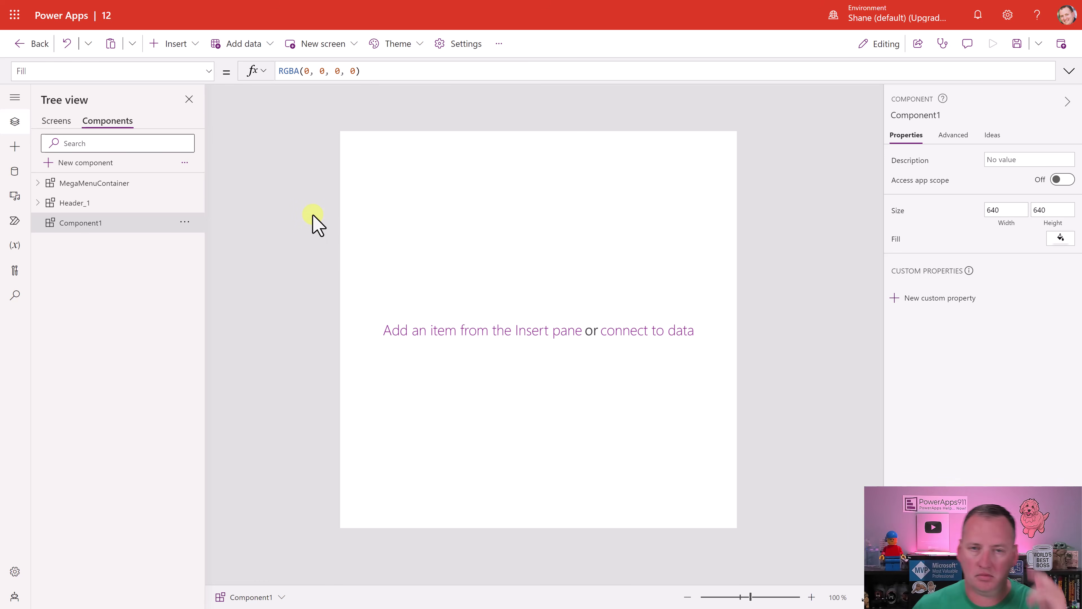
Add a new blank screen to the app
left_click(64, 121)
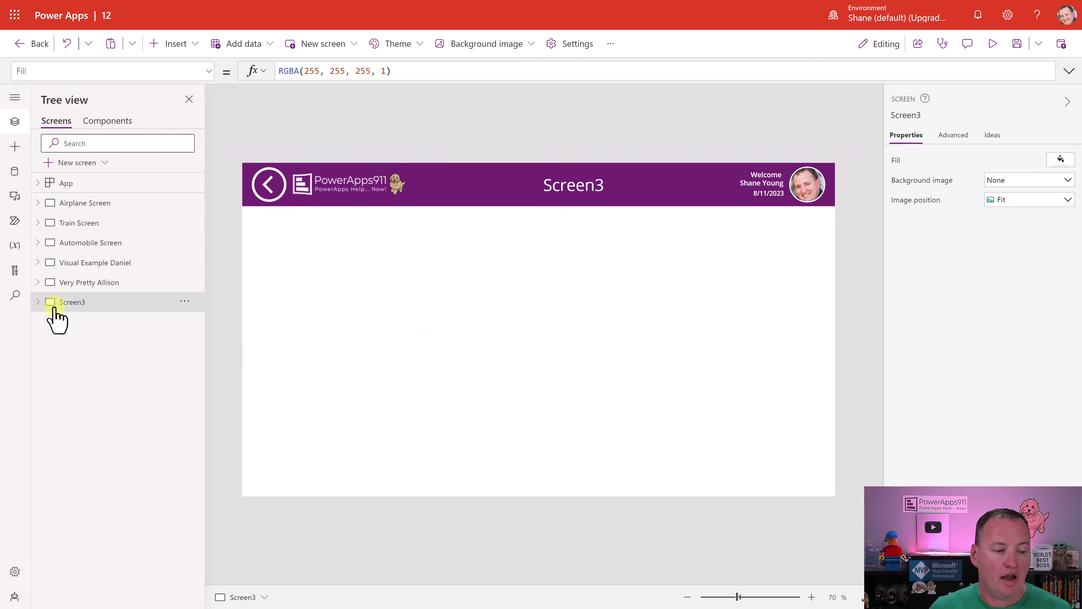
left_click(77, 162)
left_click(90, 251)
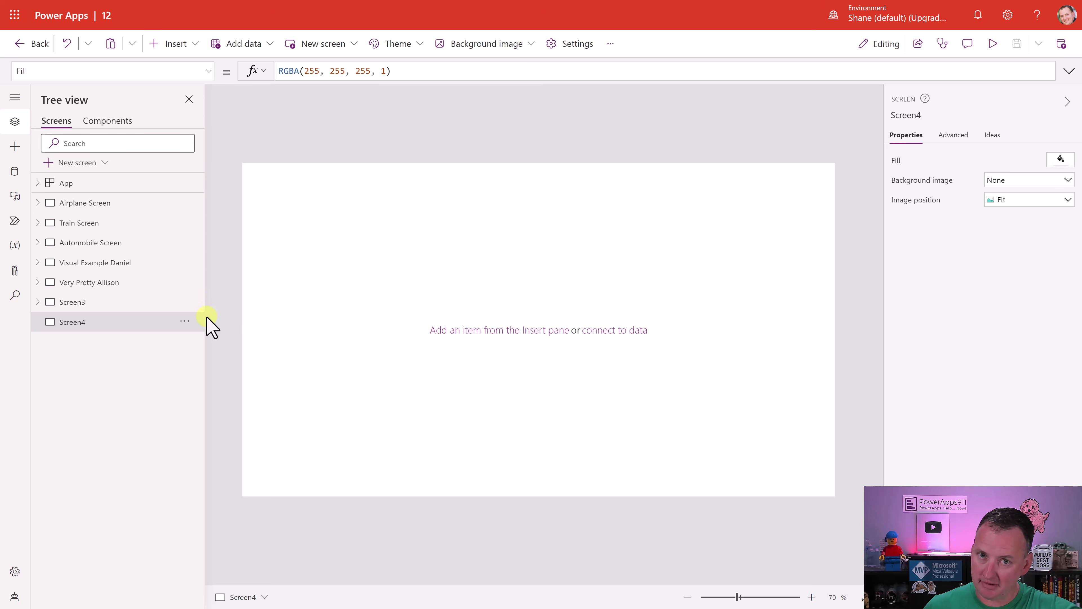
Check what the Height formula of Screen4 evaluates to
left_click(206, 72)
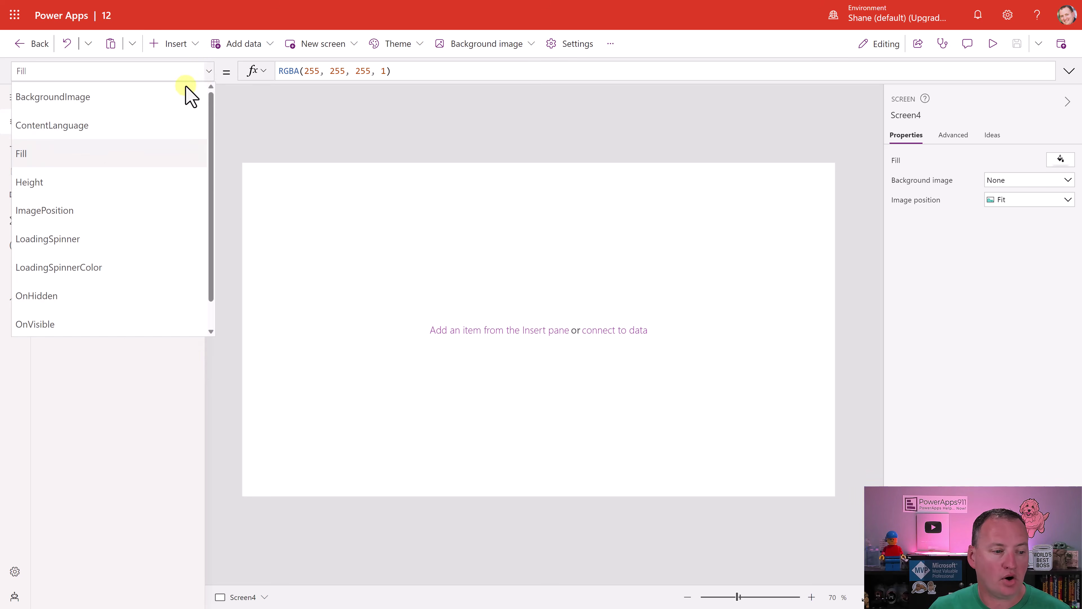
left_click(45, 188)
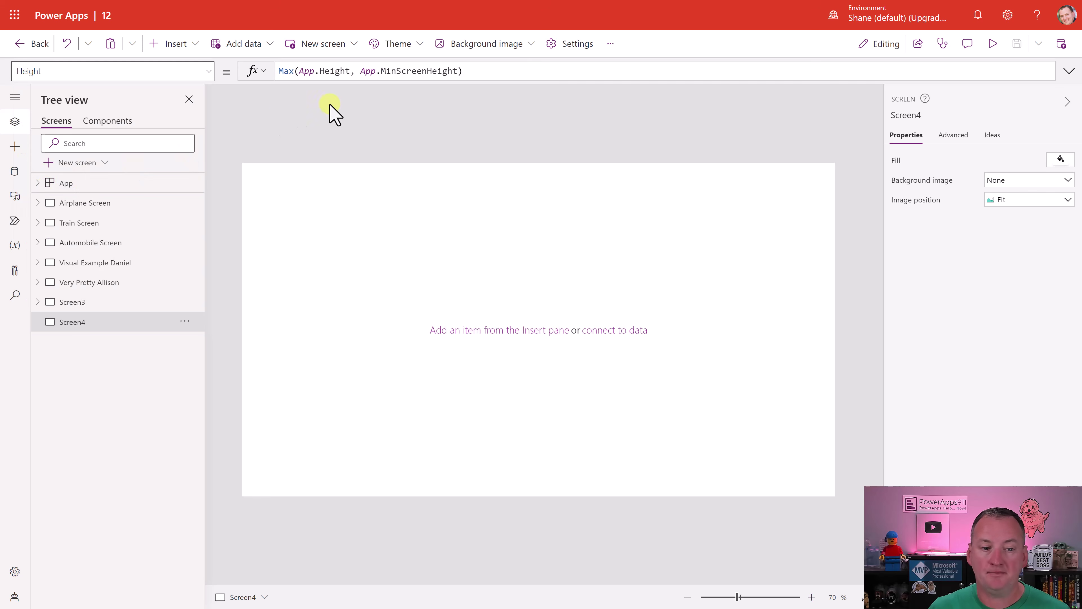
left_click(493, 69)
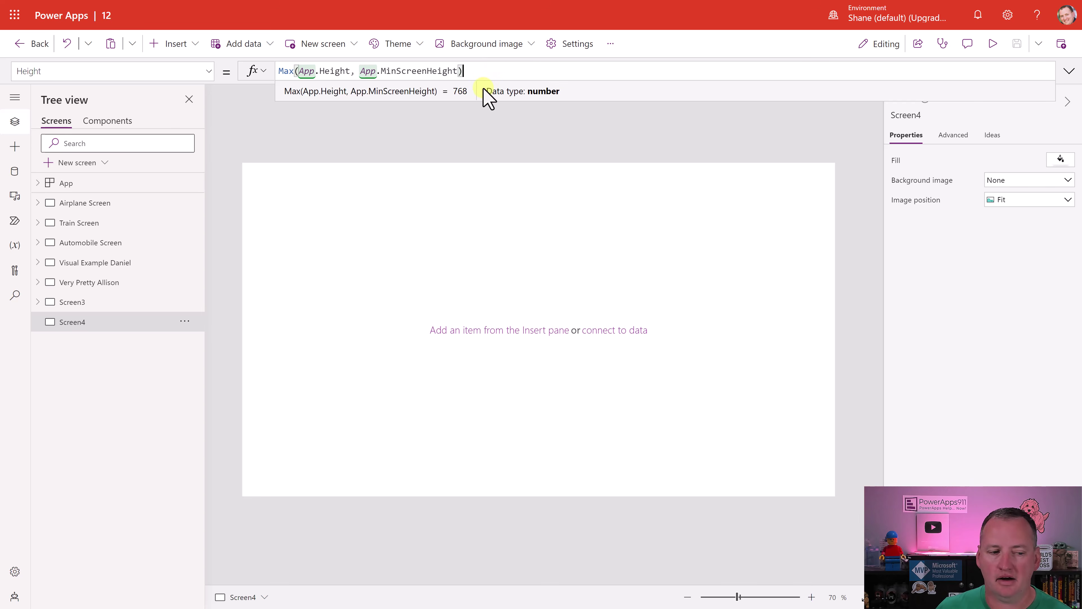
Resize Component1 to a height of 768 and a width of 200
left_click(121, 121)
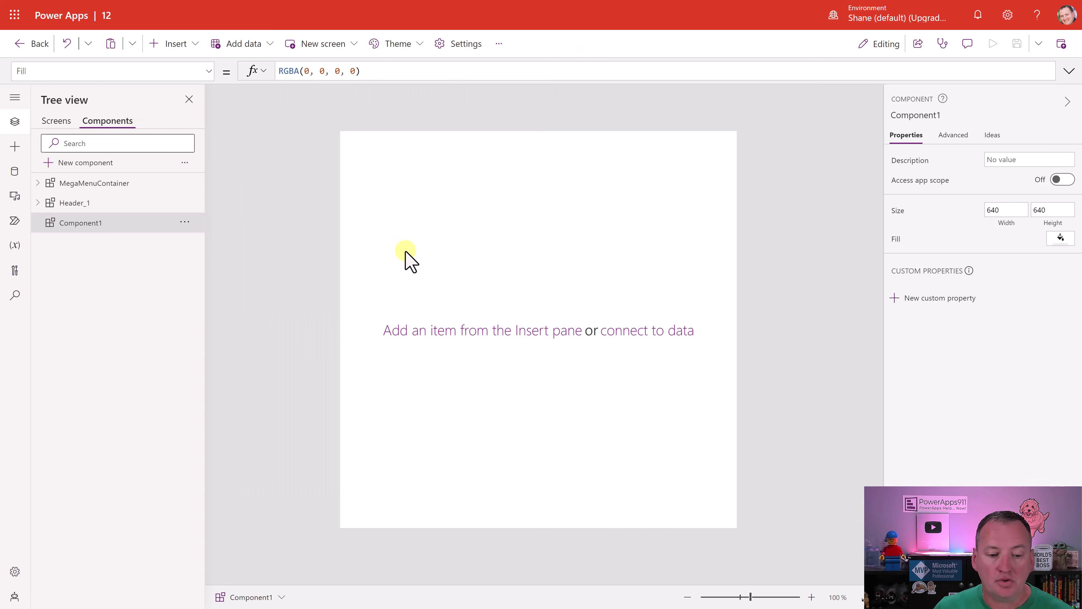
left_click(1043, 210)
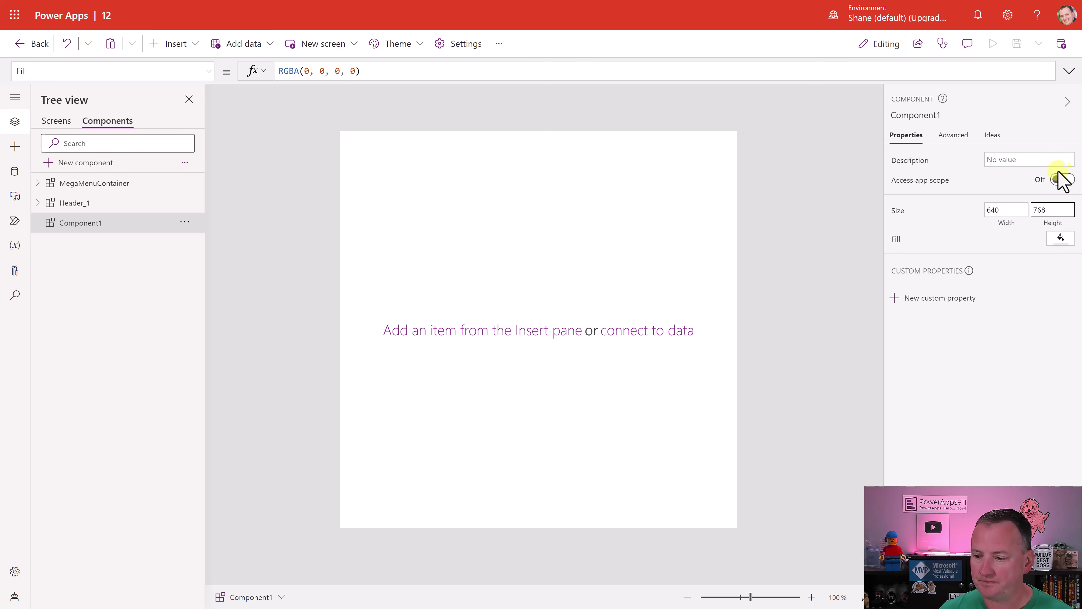
left_click(1006, 209)
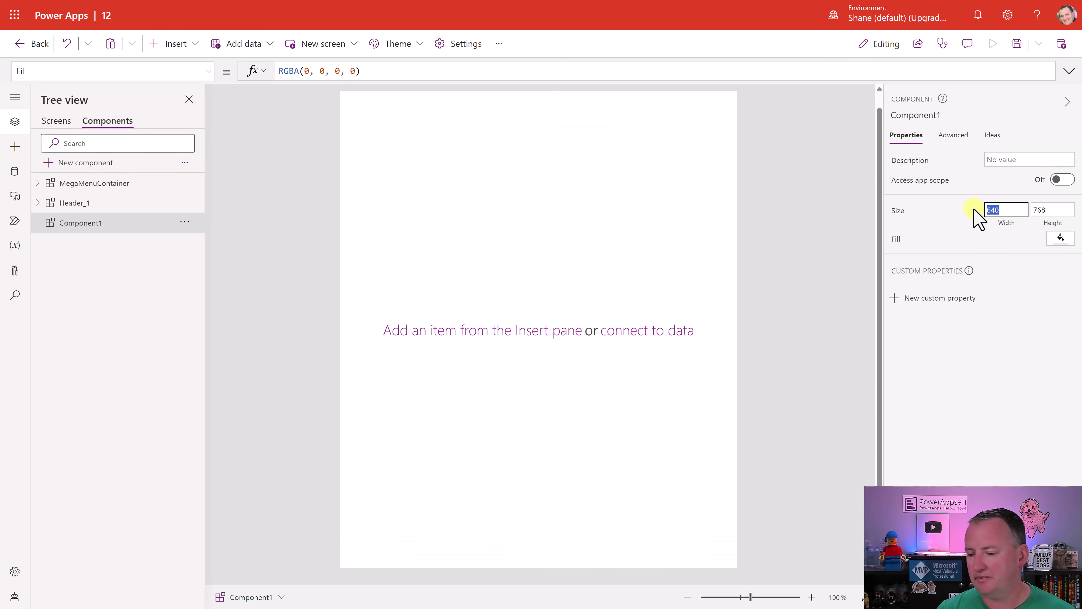
type("200")
key("Return")
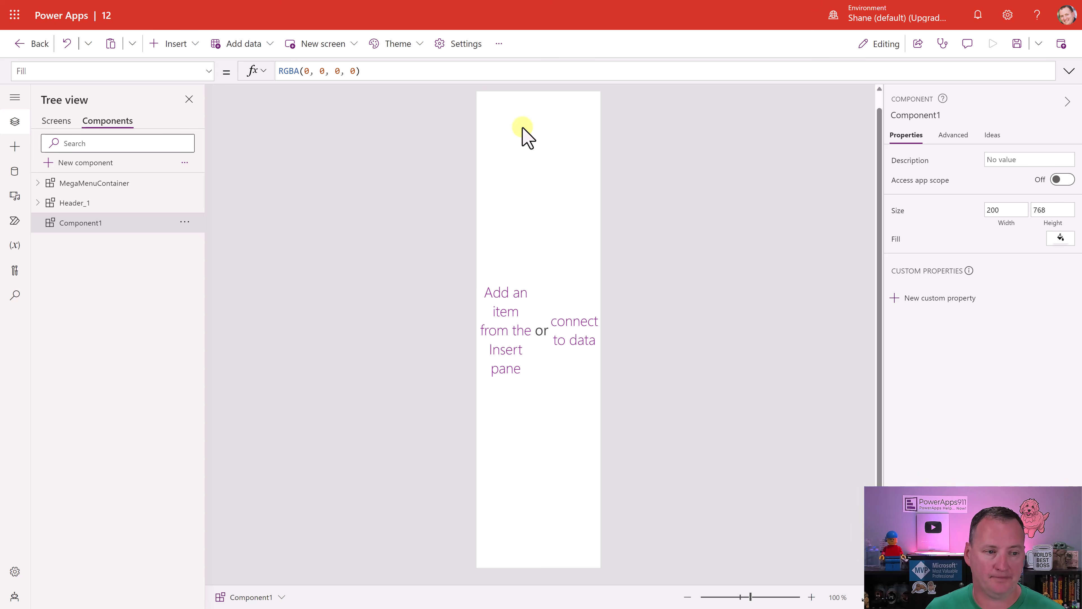
Insert a vertical container into Component1 and stretch it to fill the full 200 by 768 component
left_click(178, 44)
left_click(162, 320)
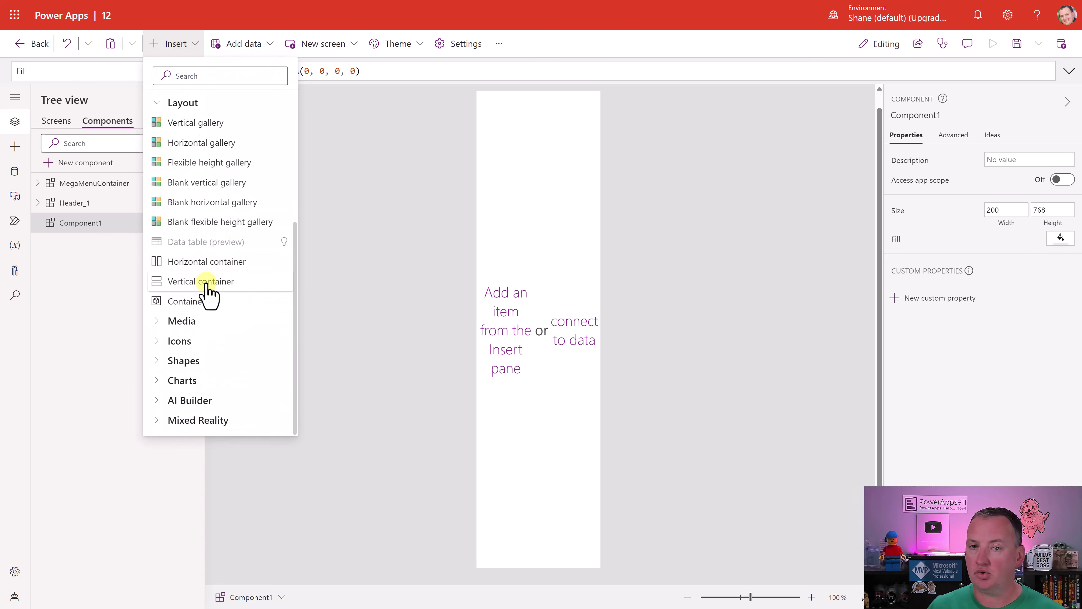
left_click(203, 283)
left_click_drag(539, 116, 539, 92)
left_click_drag(537, 241, 527, 572)
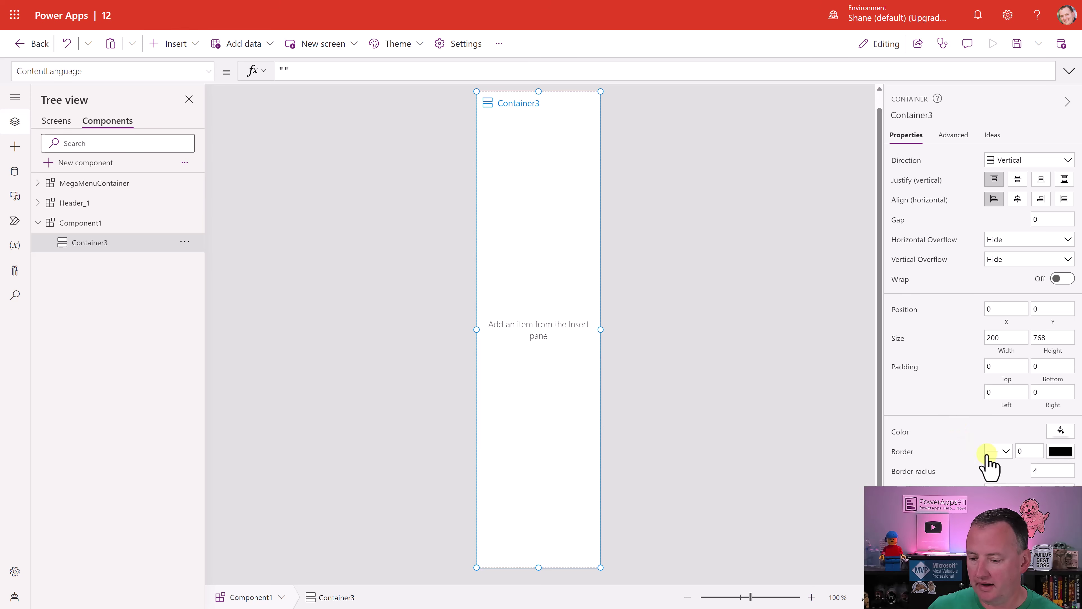
Fill the vertical container with the theme's bright blue color
left_click(1061, 430)
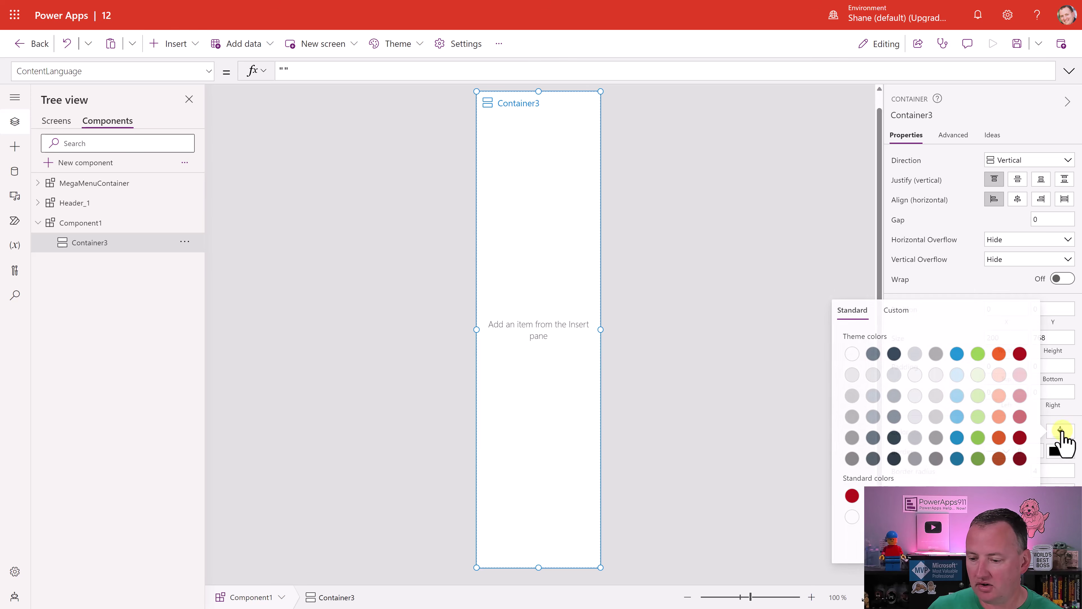
left_click(956, 354)
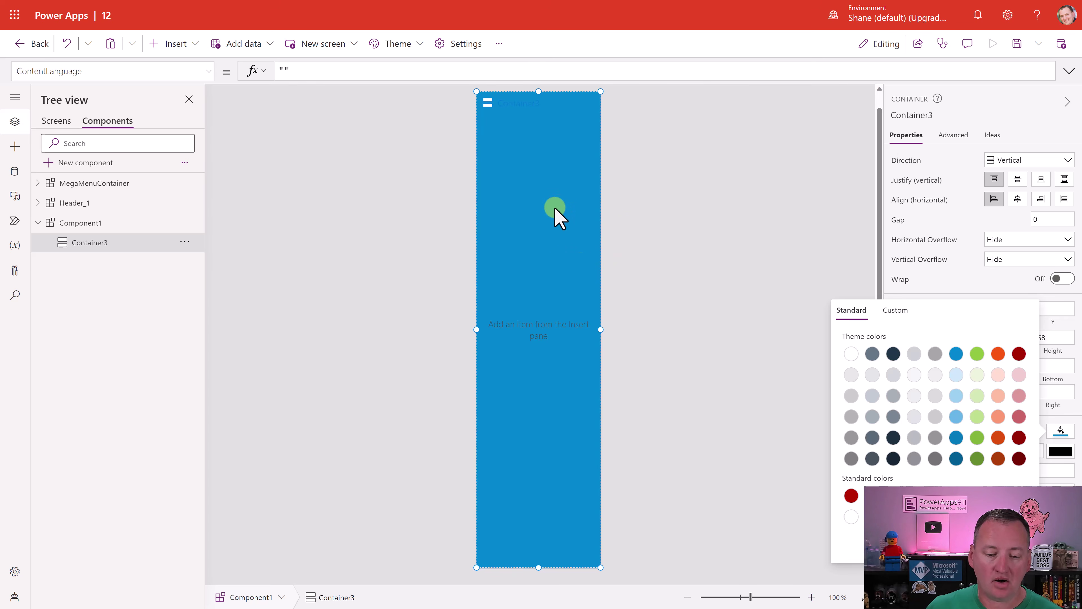
left_click(550, 216)
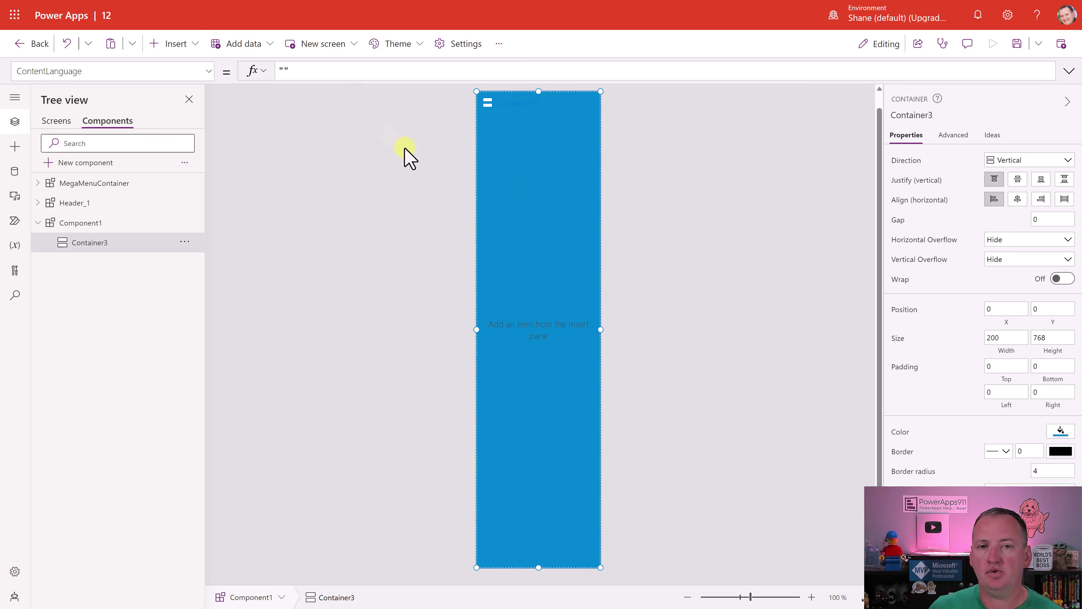
Insert an image control inside the blue vertical container
left_click(197, 44)
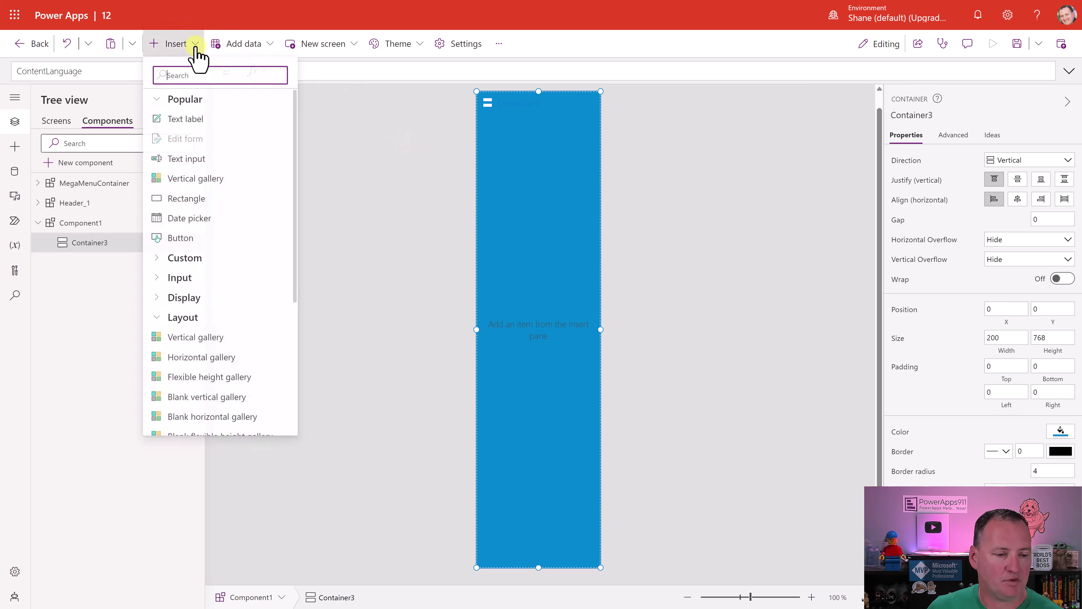
left_click(156, 318)
left_click(161, 338)
left_click(185, 362)
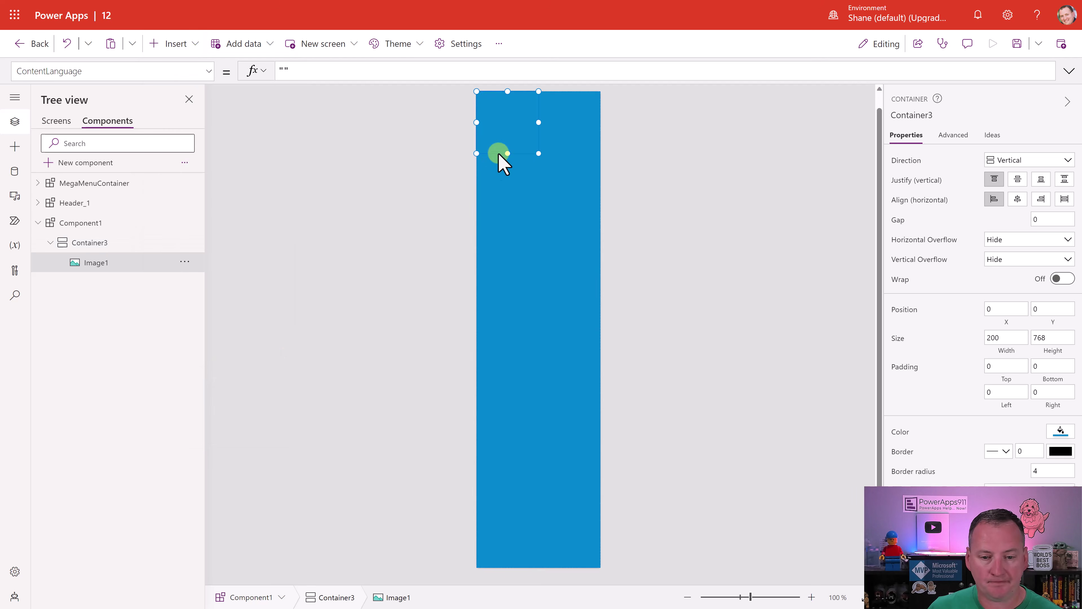
mouse_move(539, 122)
left_mouse_down()
mouse_move(541, 161)
mouse_move(533, 135)
left_mouse_up()
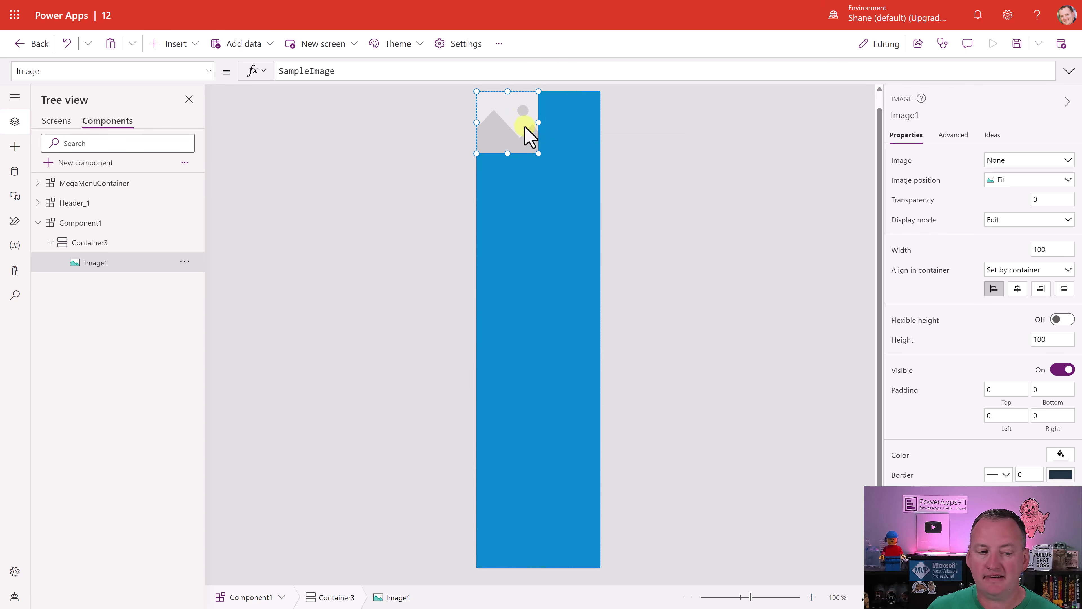
Switch the image's container alignment to Custom and set its width and height to 200
left_click(98, 264)
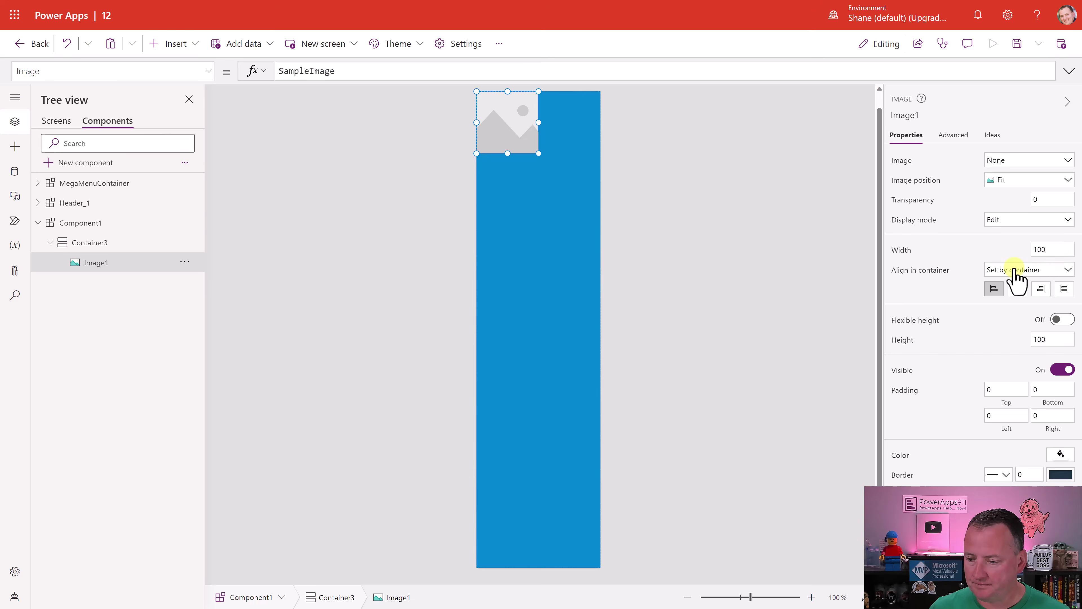
left_click(1026, 269)
left_click(1015, 300)
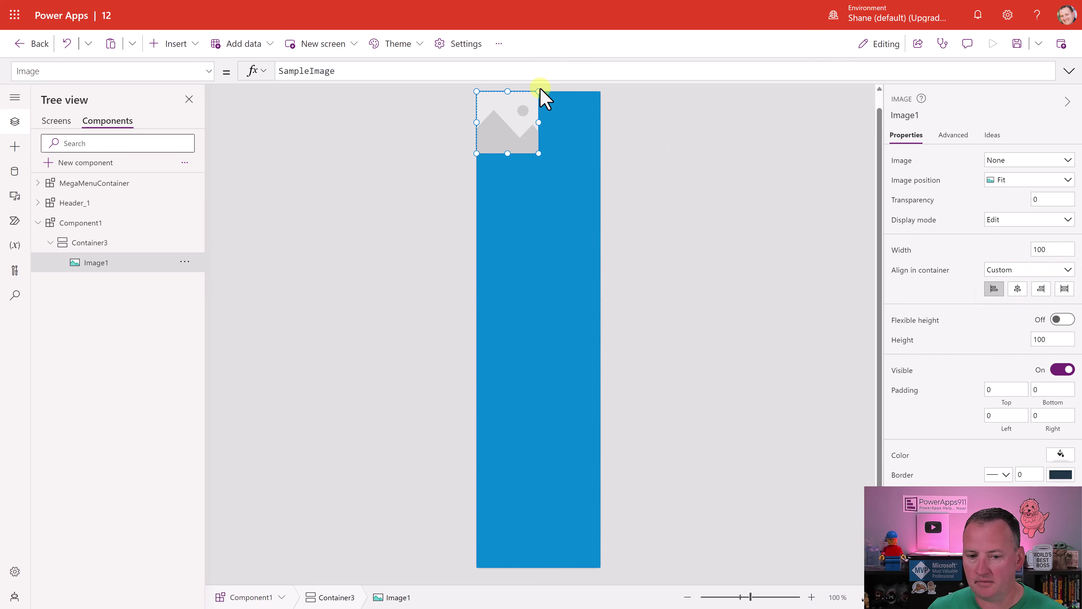
left_click(1059, 250)
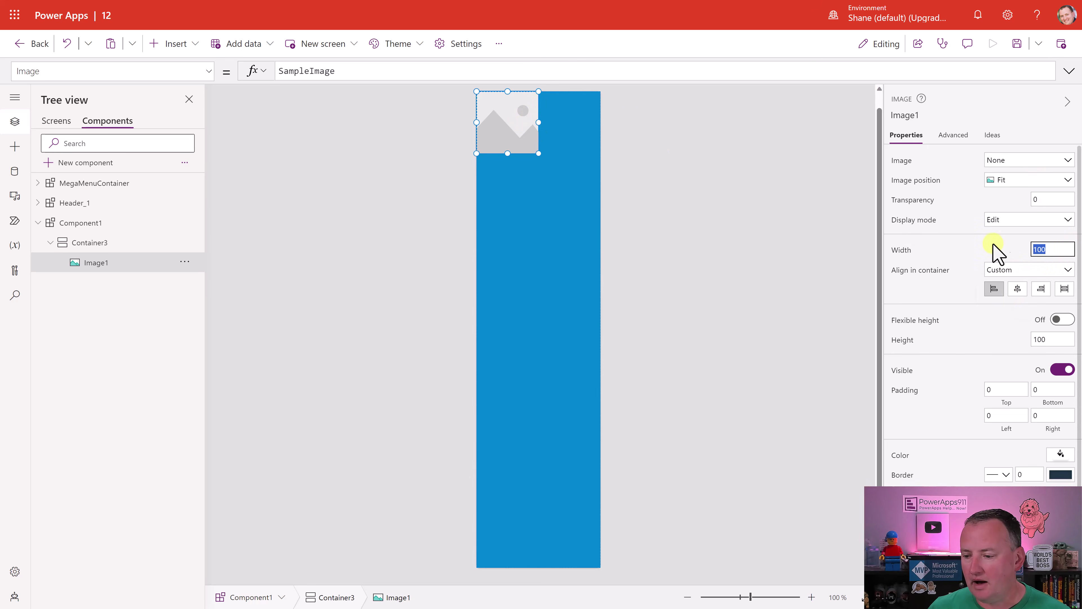
type("2")
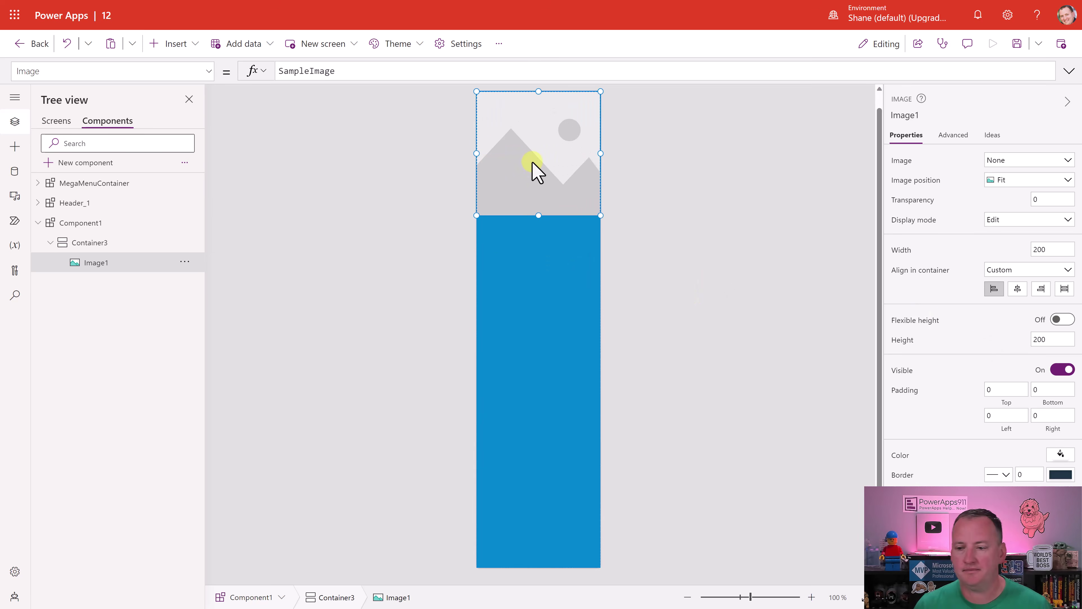
Upload Buddy.png from the Internal - Logos folder as the picture of the image control
left_click(1012, 161)
left_click(1007, 177)
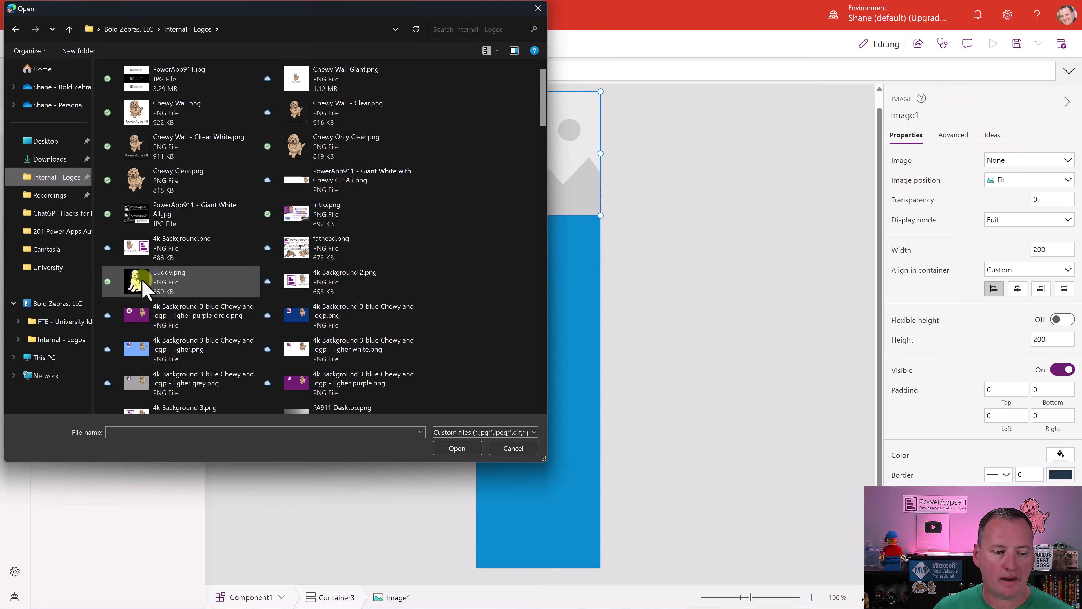
left_click(141, 281)
double_click(143, 282)
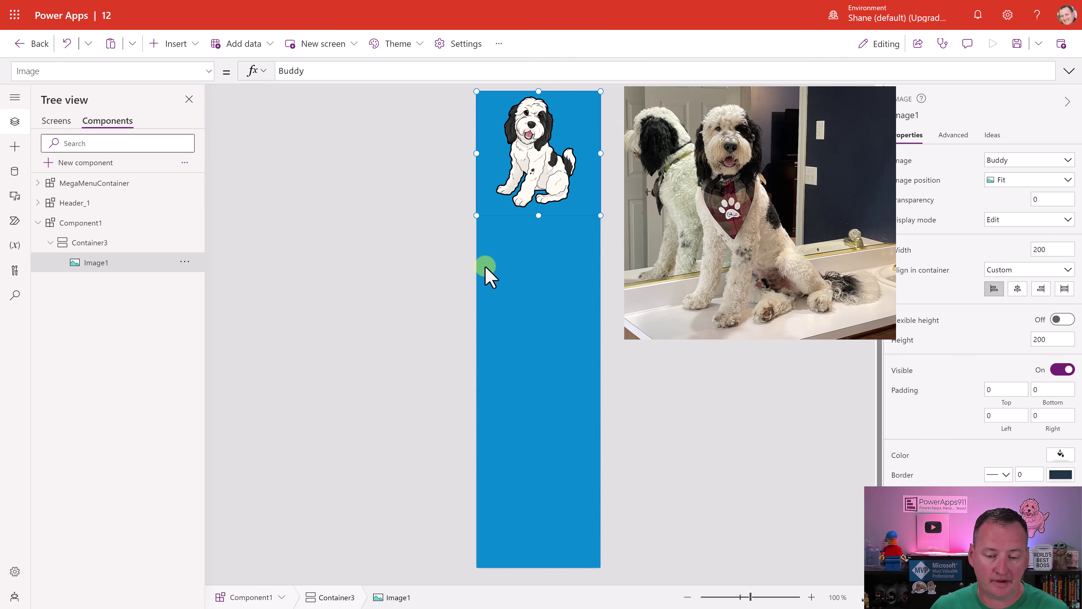
Insert a text label below the dog image, stretch it across the container and center its text
left_click(174, 45)
left_click(193, 121)
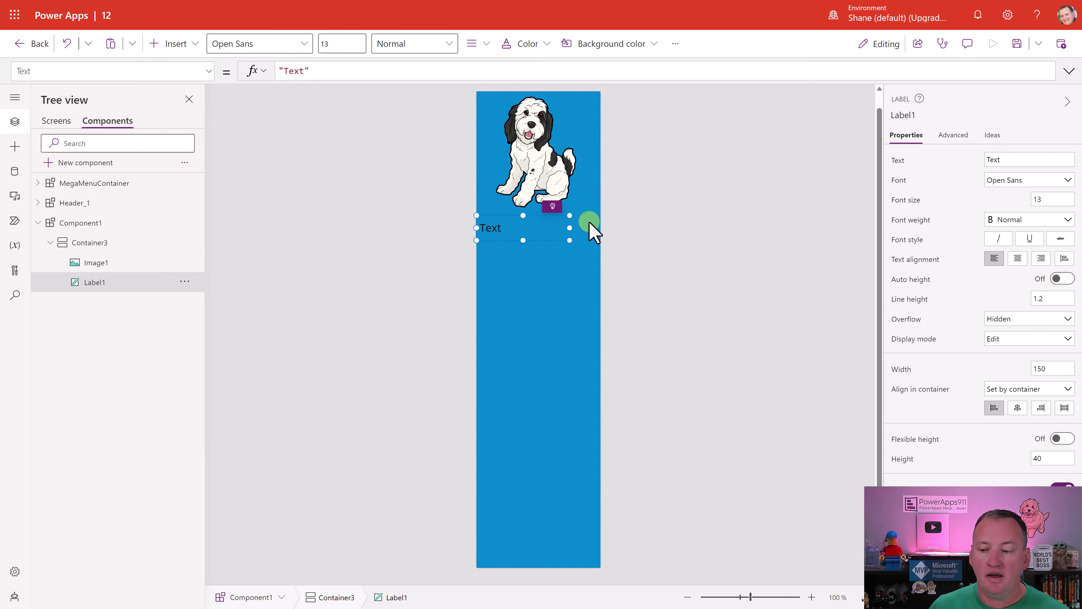
left_click(1064, 408)
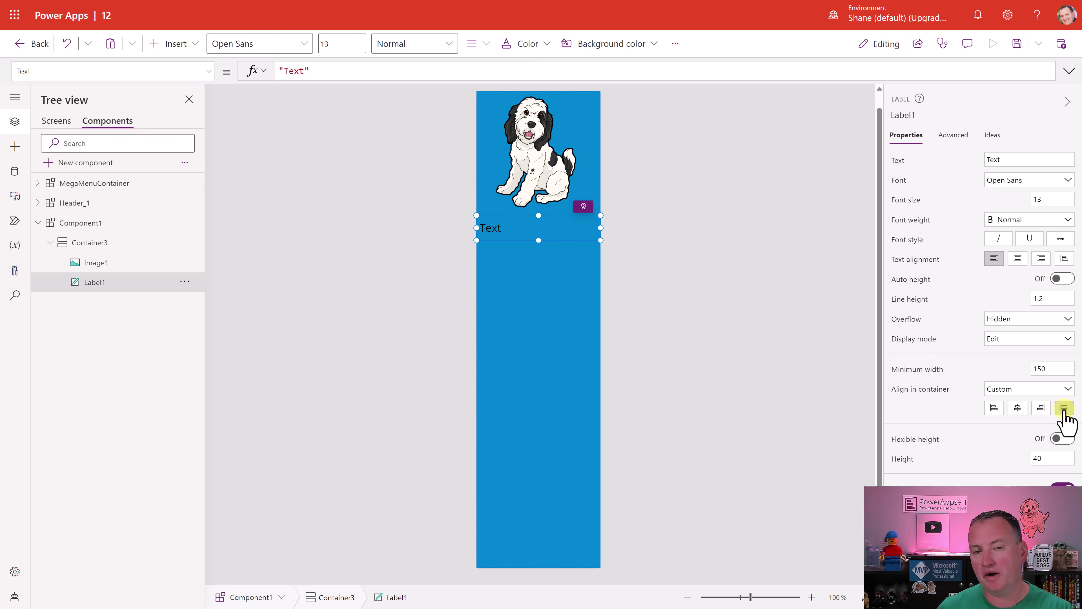
left_click(1018, 258)
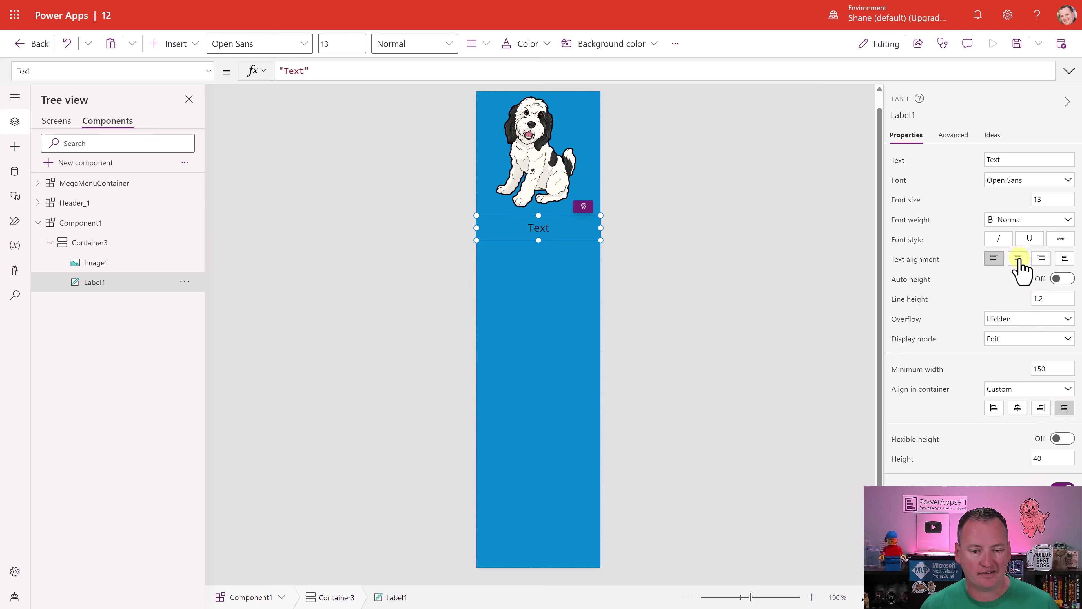
Set the text of the label below the dog image to "Demo Screen"
double_click(298, 71)
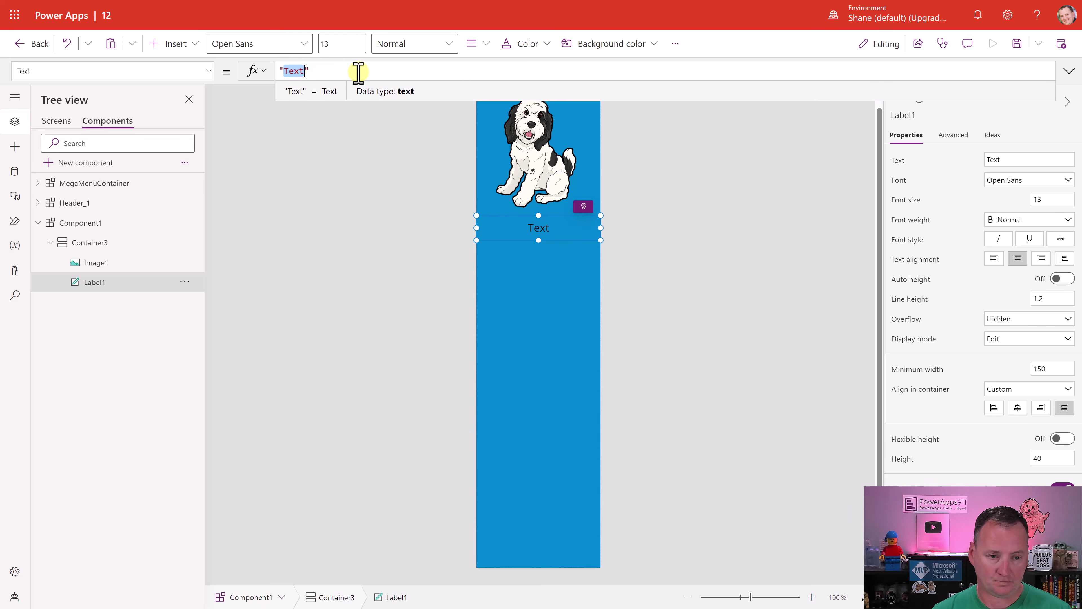
type("Demo Screen")
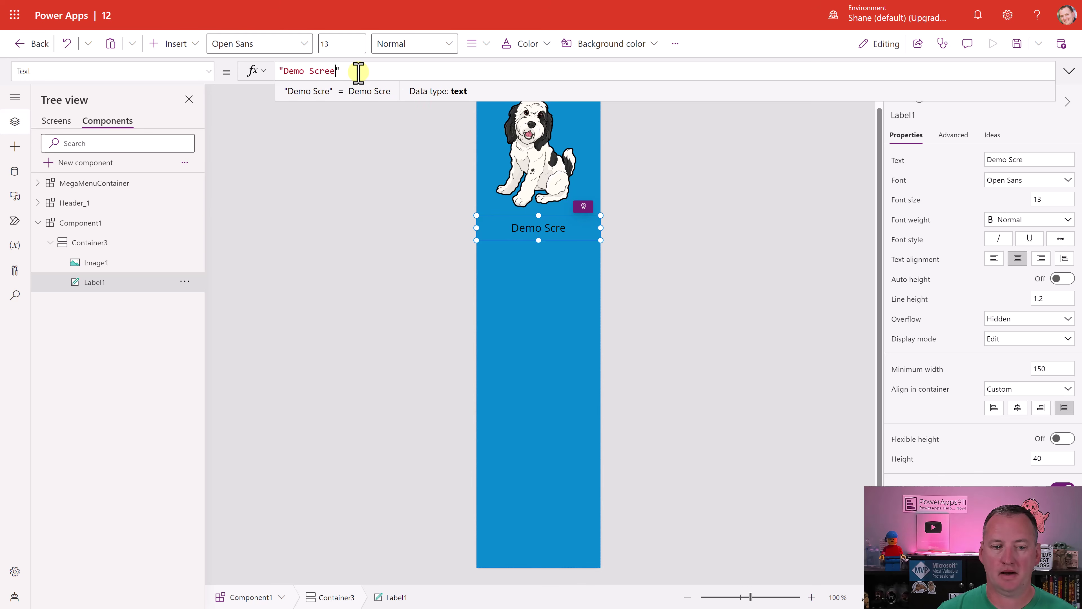
left_click(527, 277)
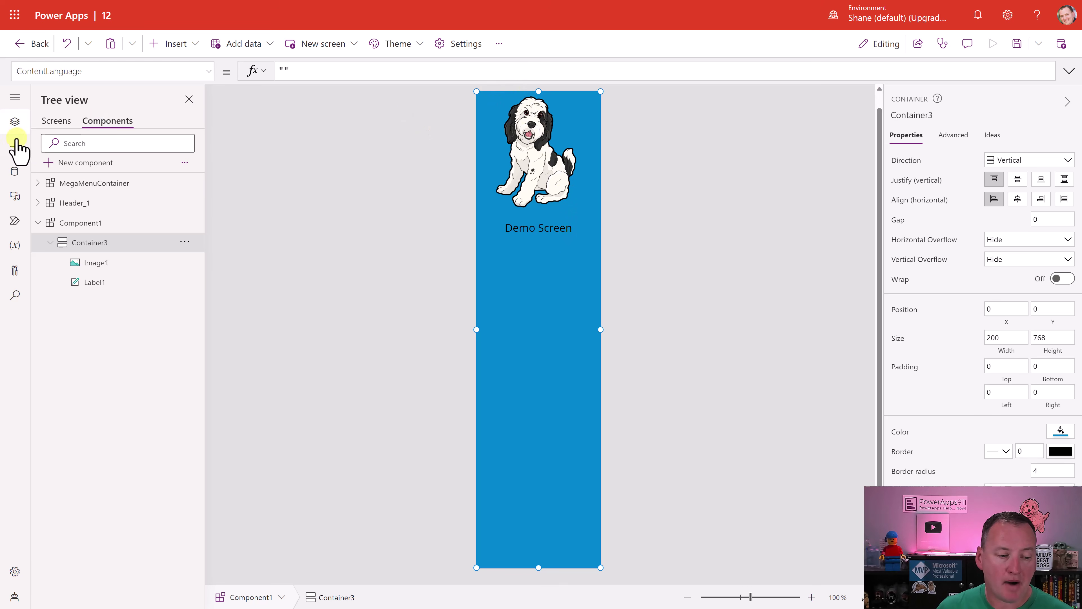
Rename the side menu component from Component1 to Demo
double_click(81, 224)
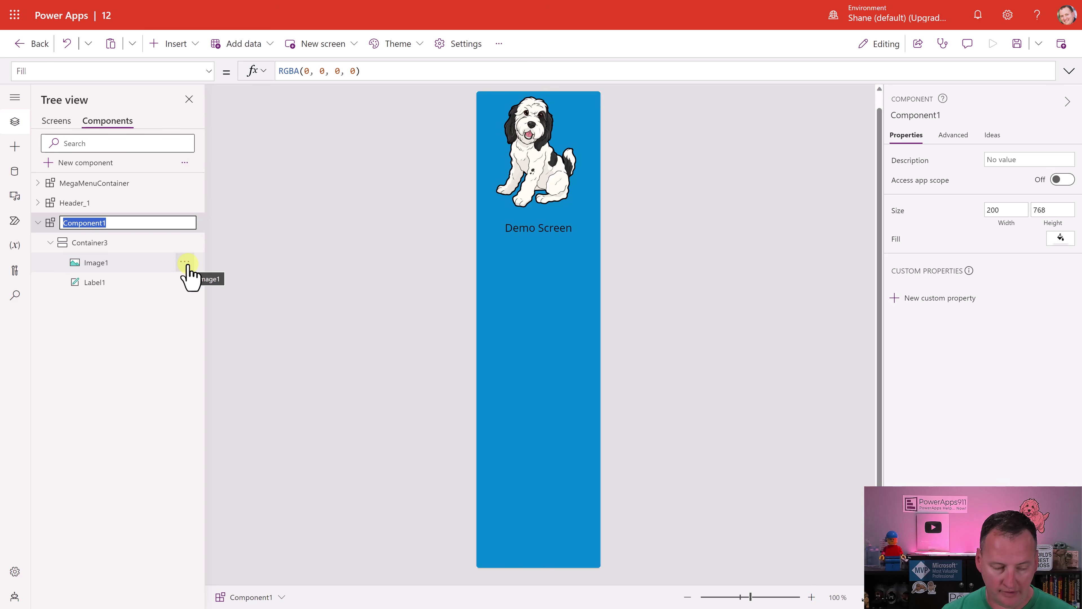
type("Demo")
key("Return")
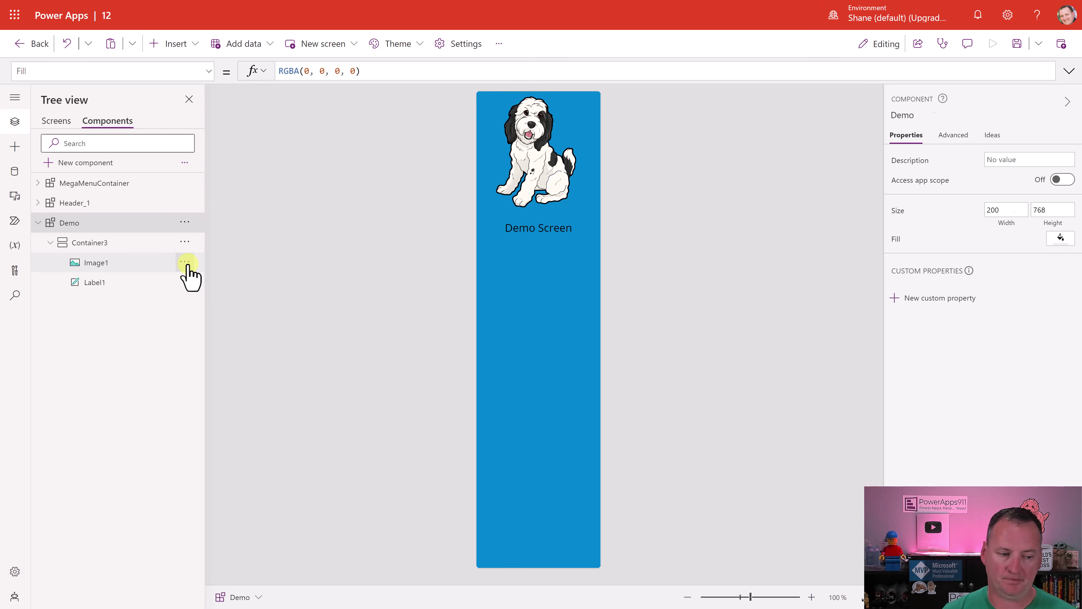
Insert the custom Demo component on the empty Screen4
left_click(57, 121)
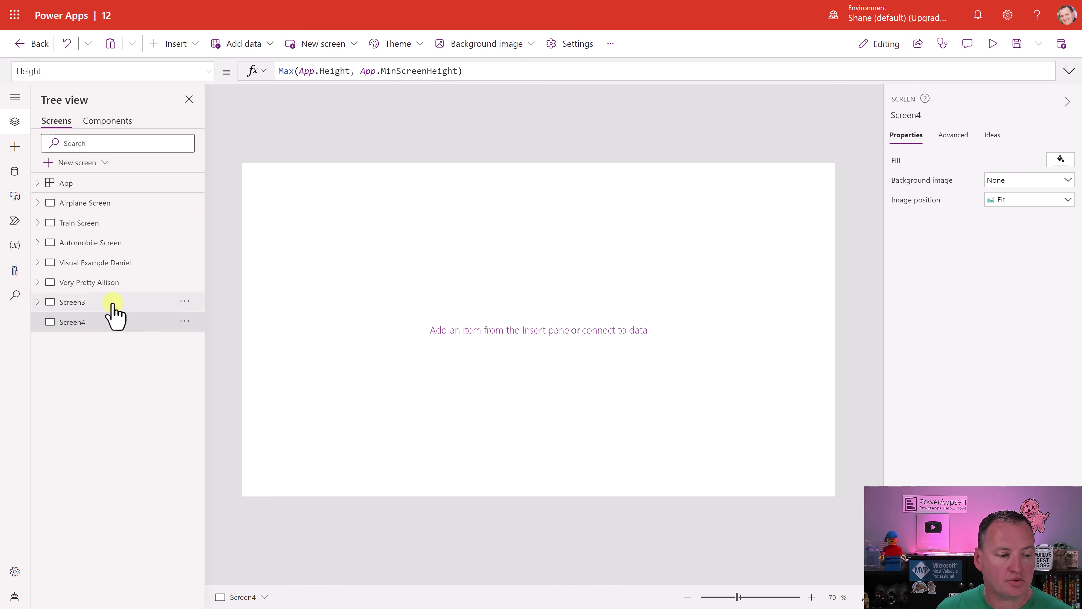
left_click(184, 46)
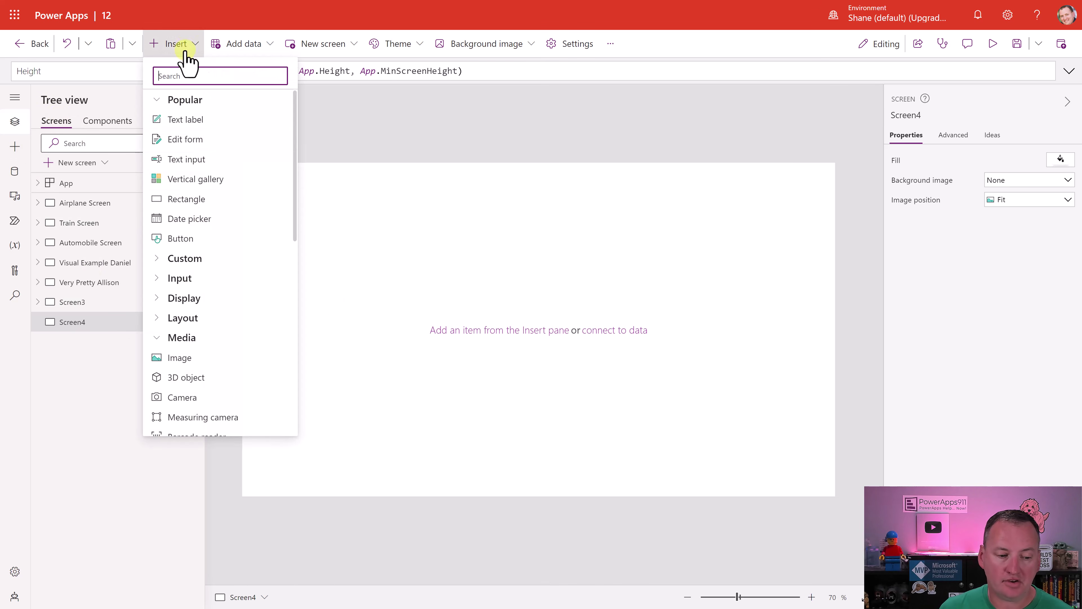
left_click(157, 258)
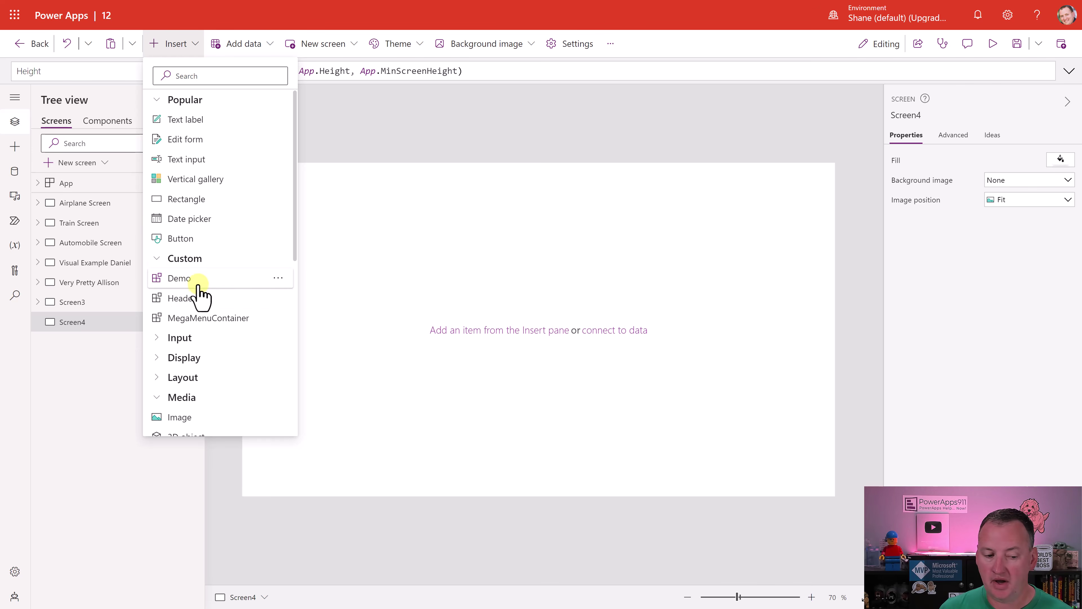
left_click(179, 278)
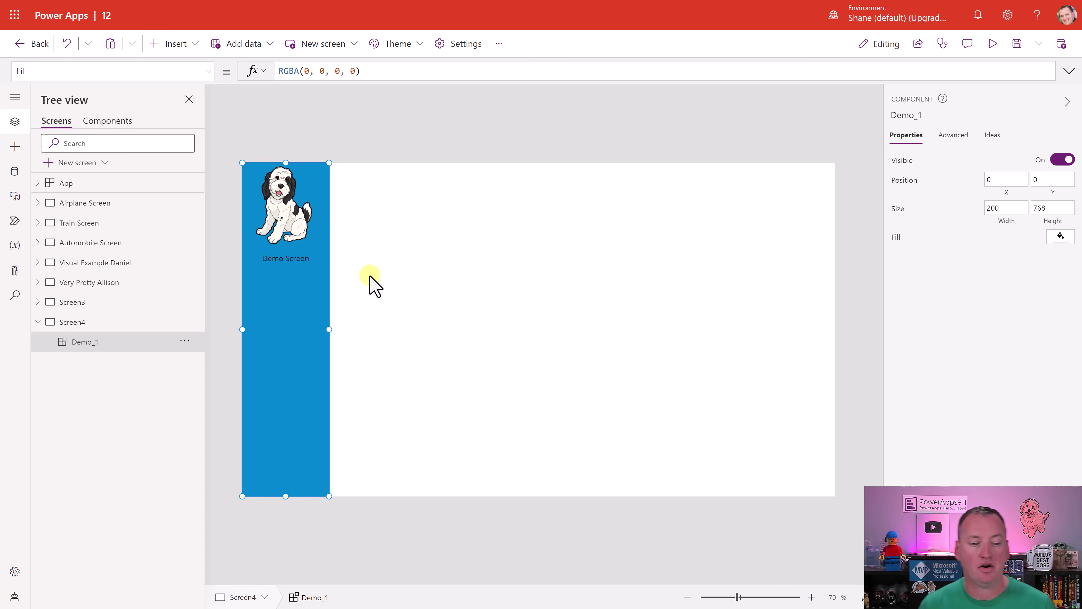
left_click(384, 268)
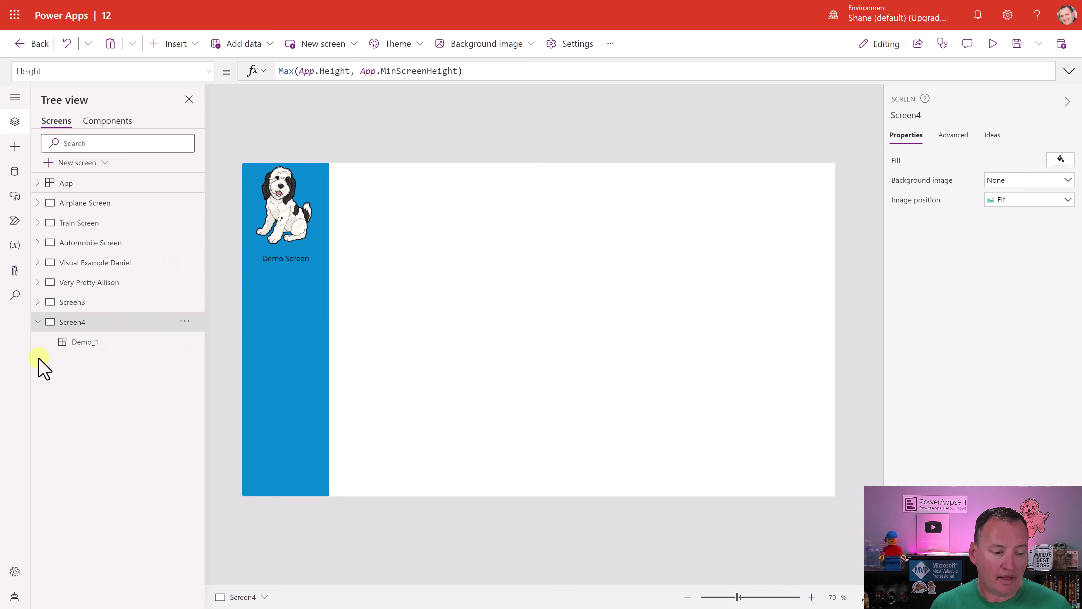
Add a new blank screen and insert the Demo component on it, then view Screen4 for comparison
left_click(76, 162)
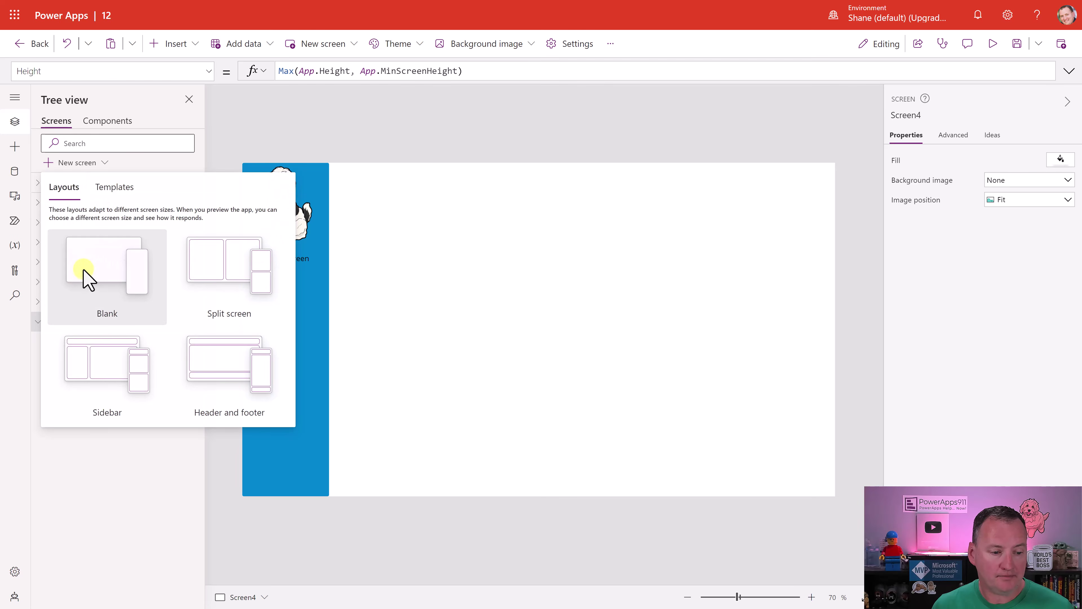
left_click(85, 277)
left_click(183, 46)
left_click(182, 283)
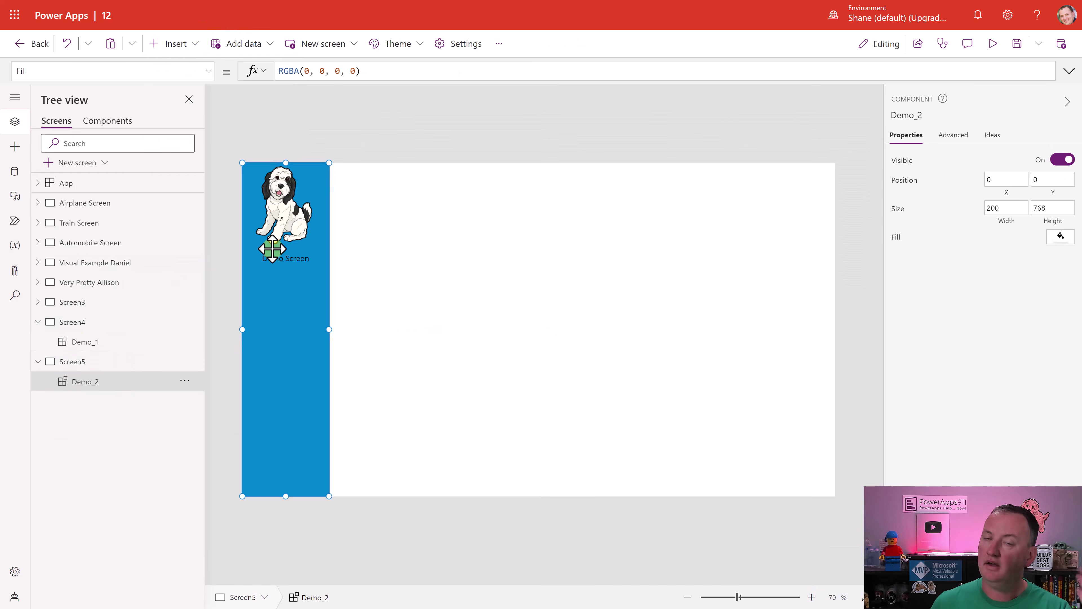
left_click(72, 322)
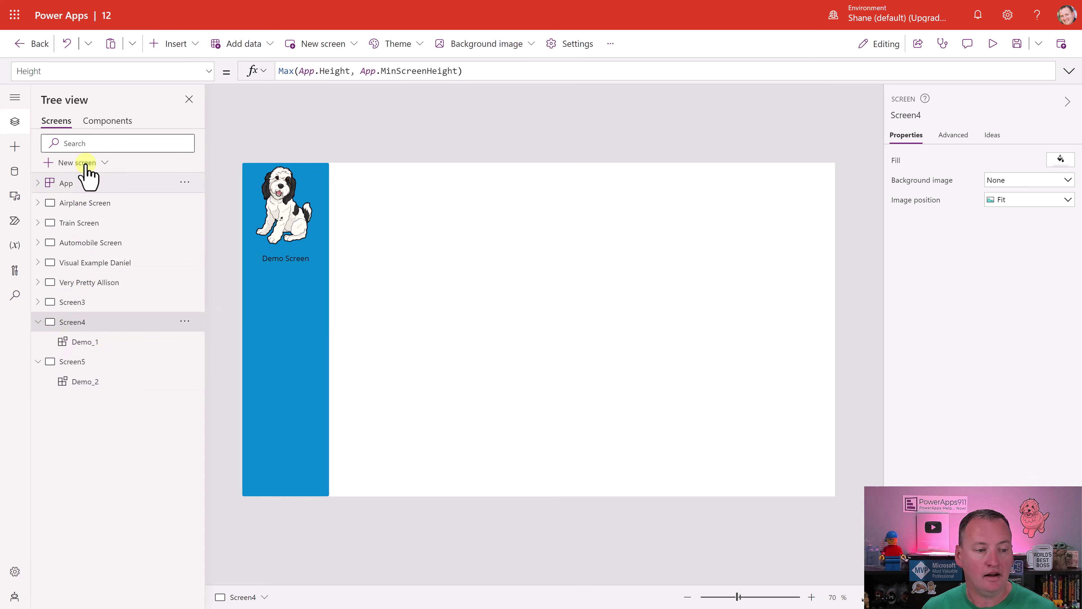
Change the fill of the container in the Demo component to orange and check the component instance on Screen5
left_click(102, 121)
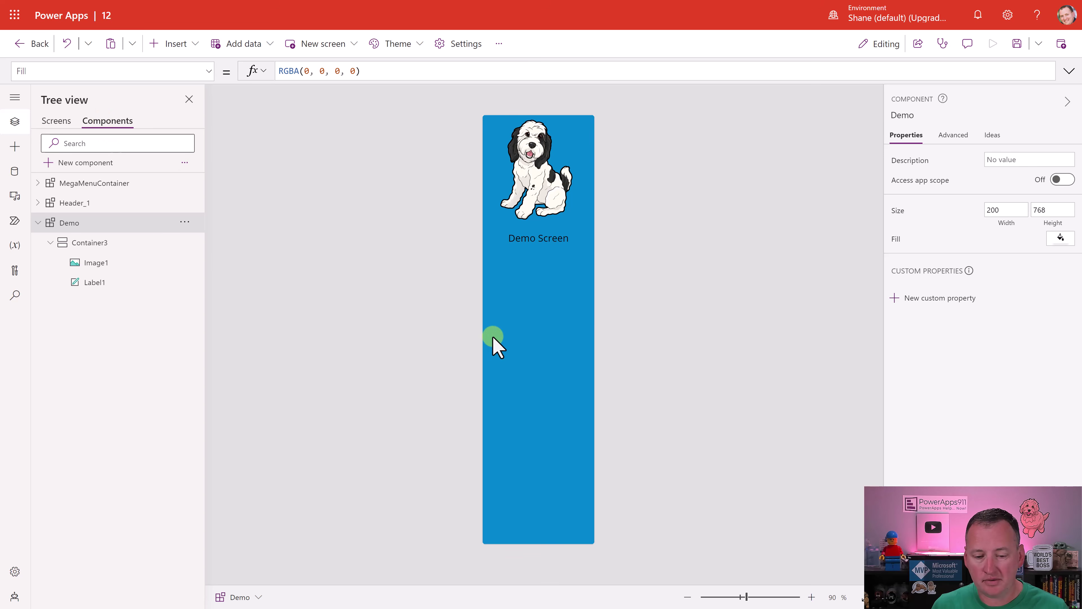
left_click(533, 344)
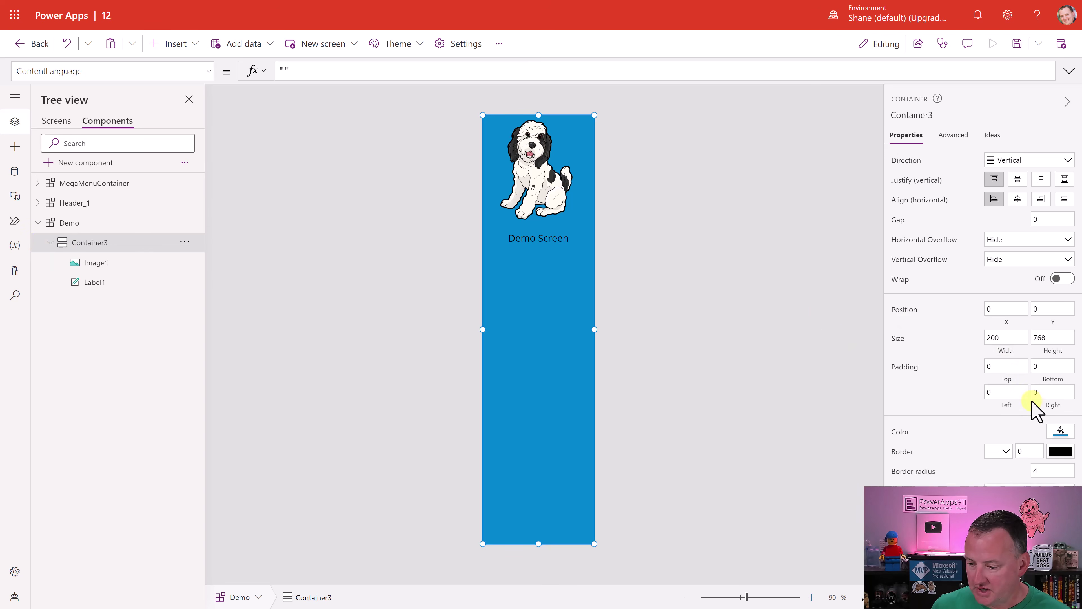
left_click(1060, 432)
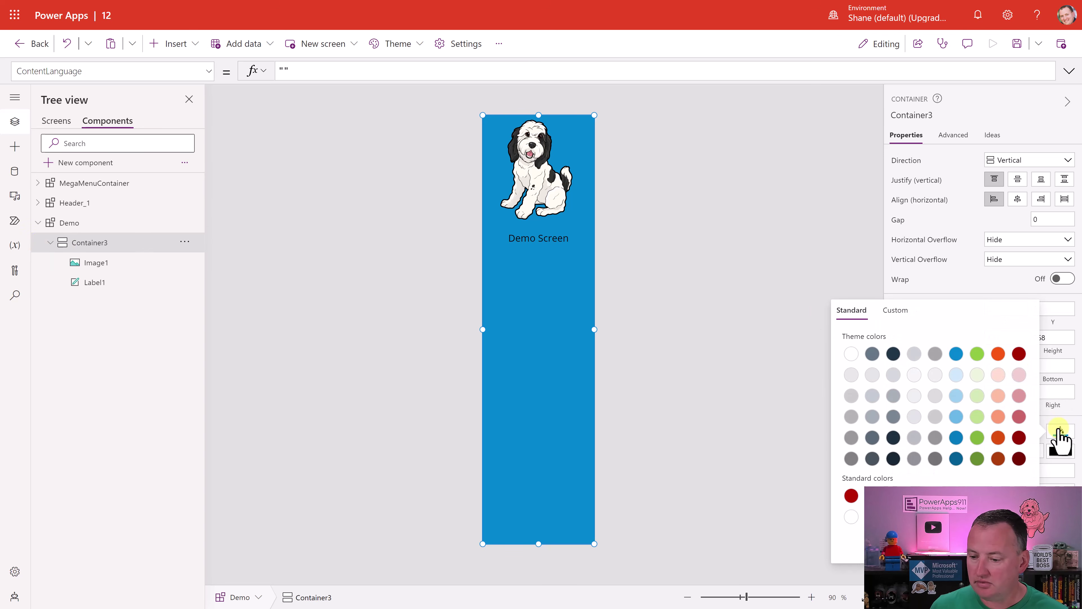
left_click(998, 353)
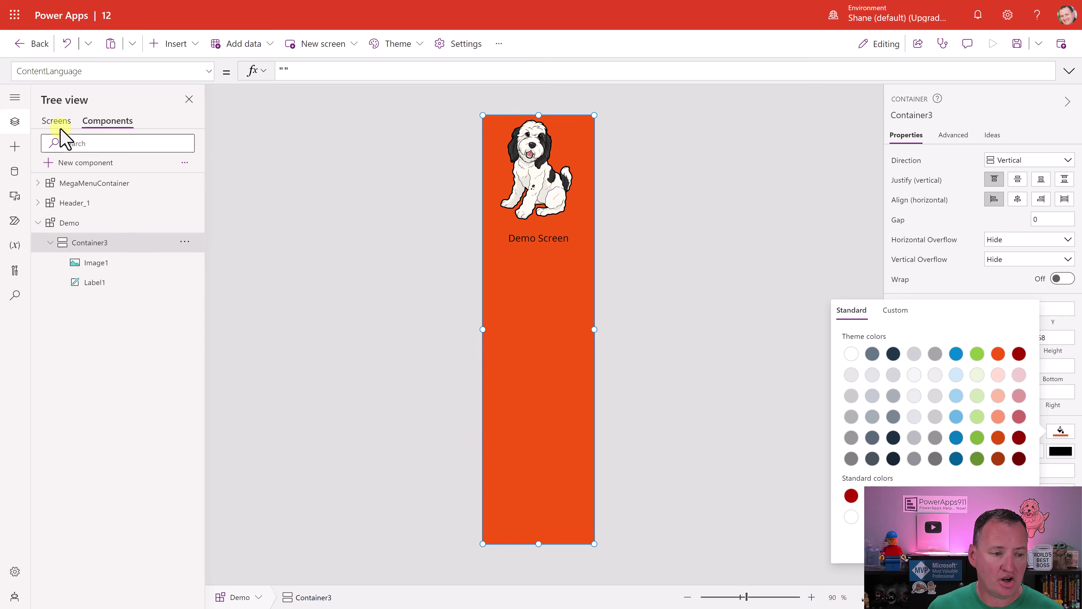
left_click(55, 122)
left_click(112, 380)
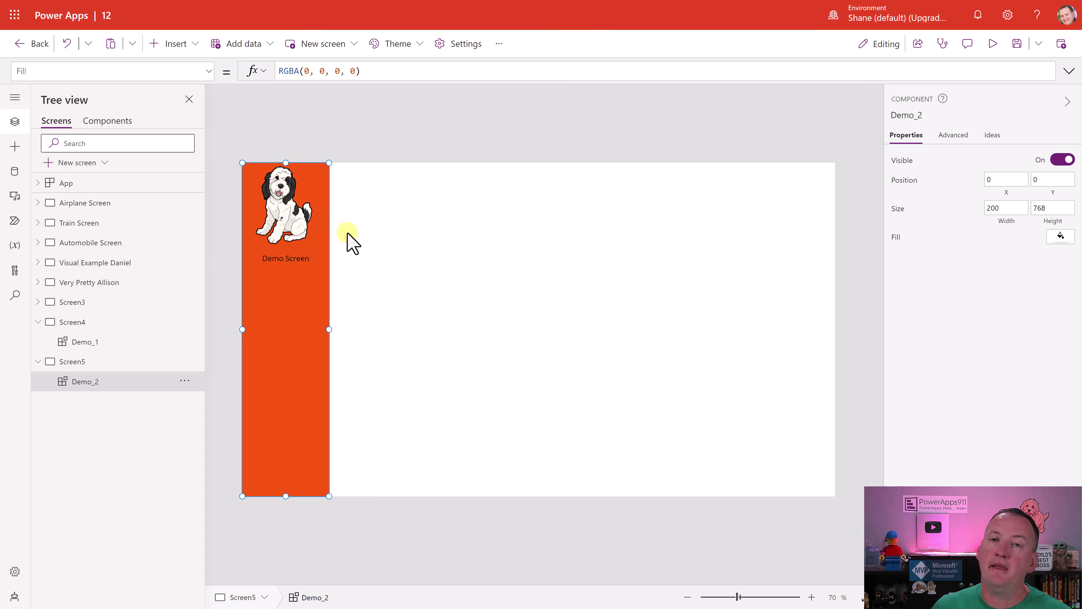
Create a custom property with the display name "Screen Name" on the Demo component, as an Input property of data type Text
left_click(110, 123)
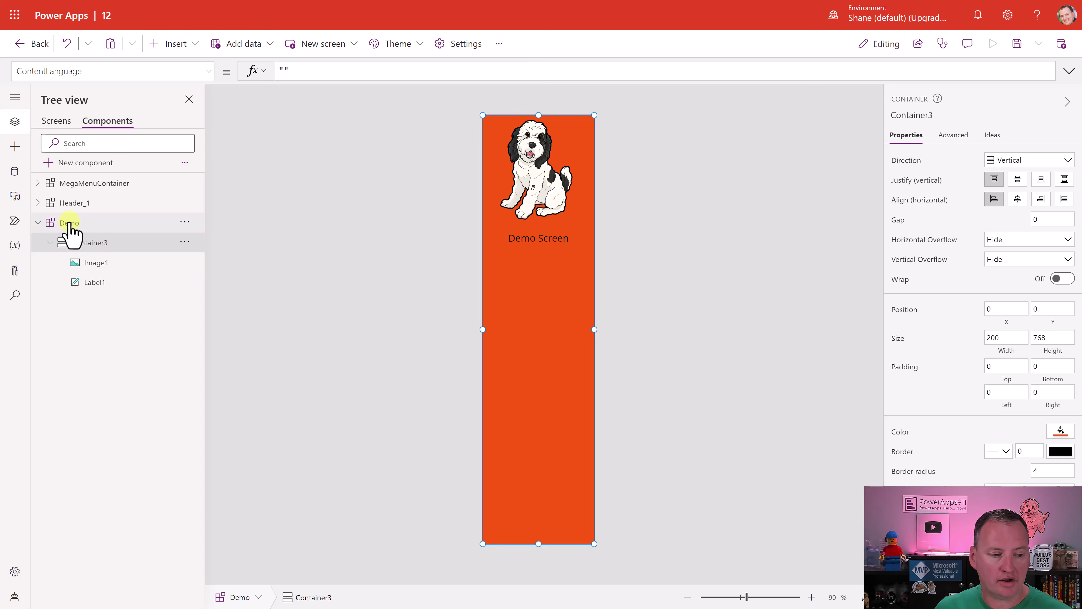
left_click(76, 229)
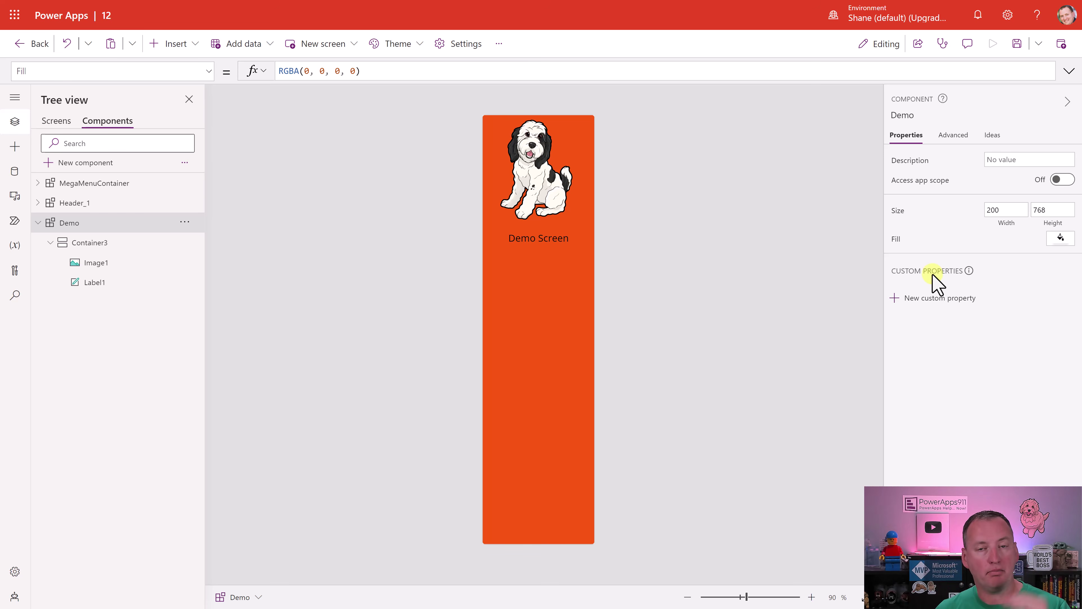
left_click(896, 298)
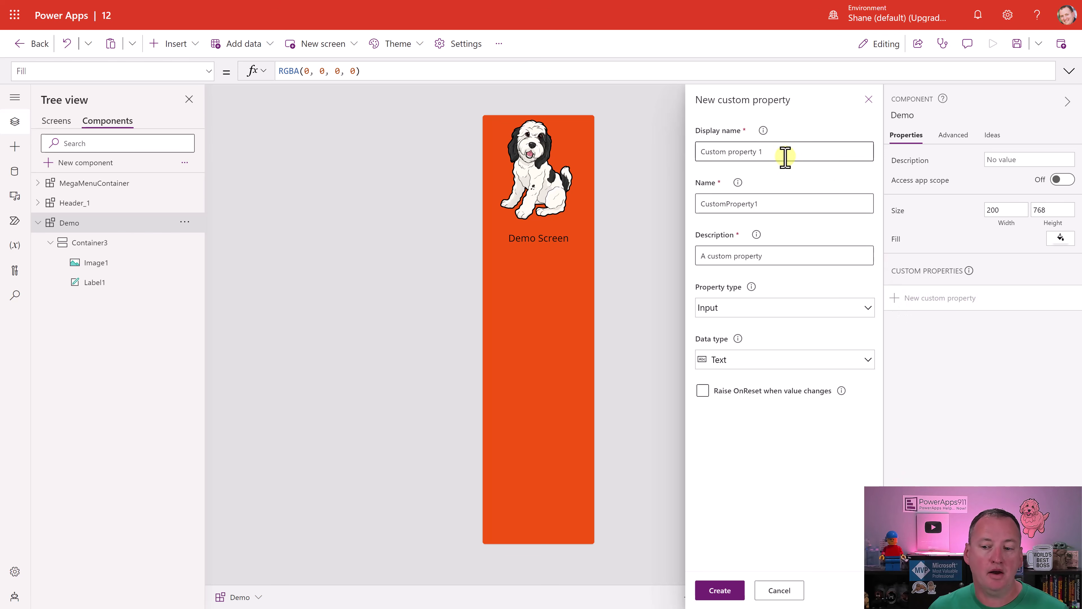
left_click_drag(780, 154, 686, 162)
type("Scre")
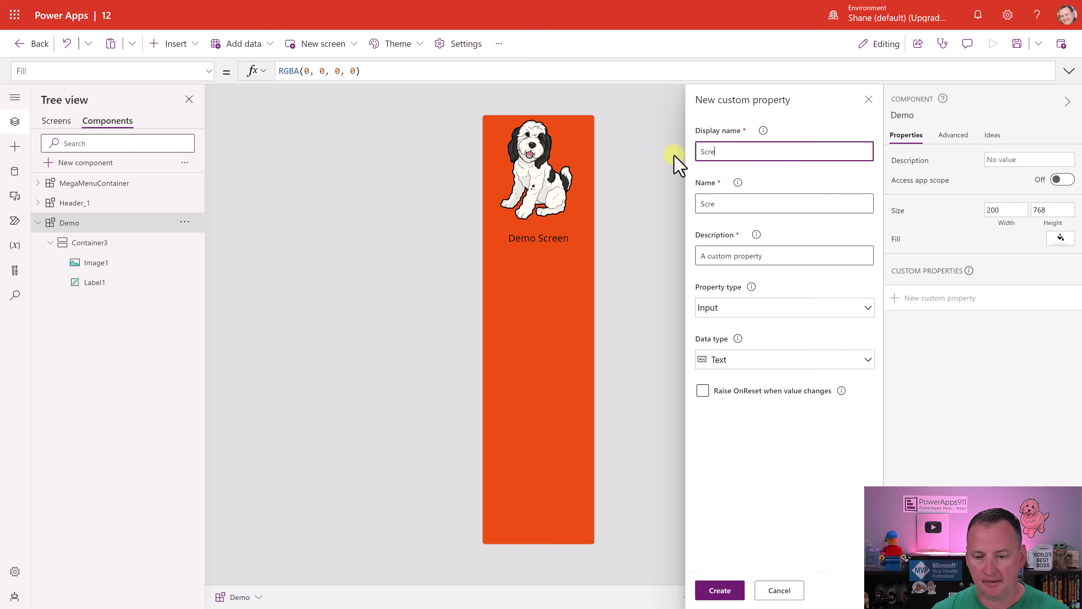
type("en Name")
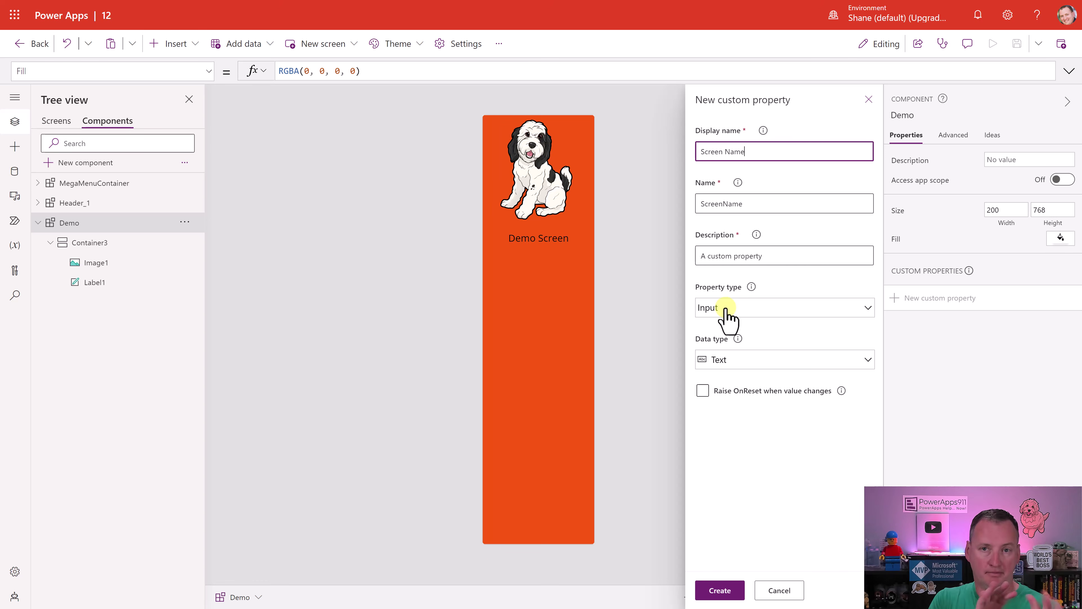
left_click(754, 362)
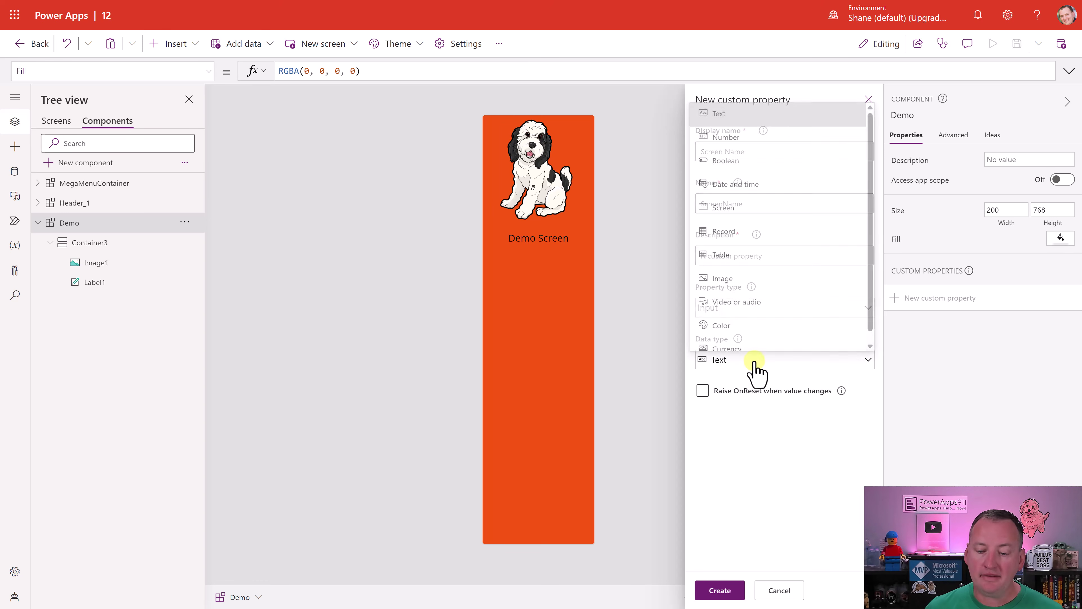
scroll(826, 299, "down", 1)
scroll(826, 297, "up", 1)
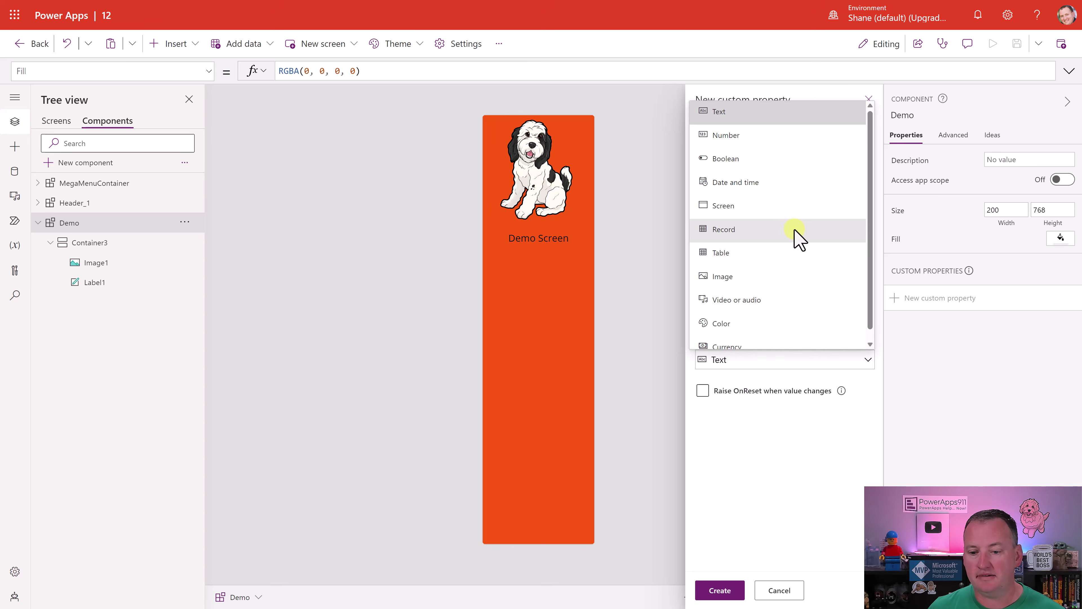
left_click(751, 123)
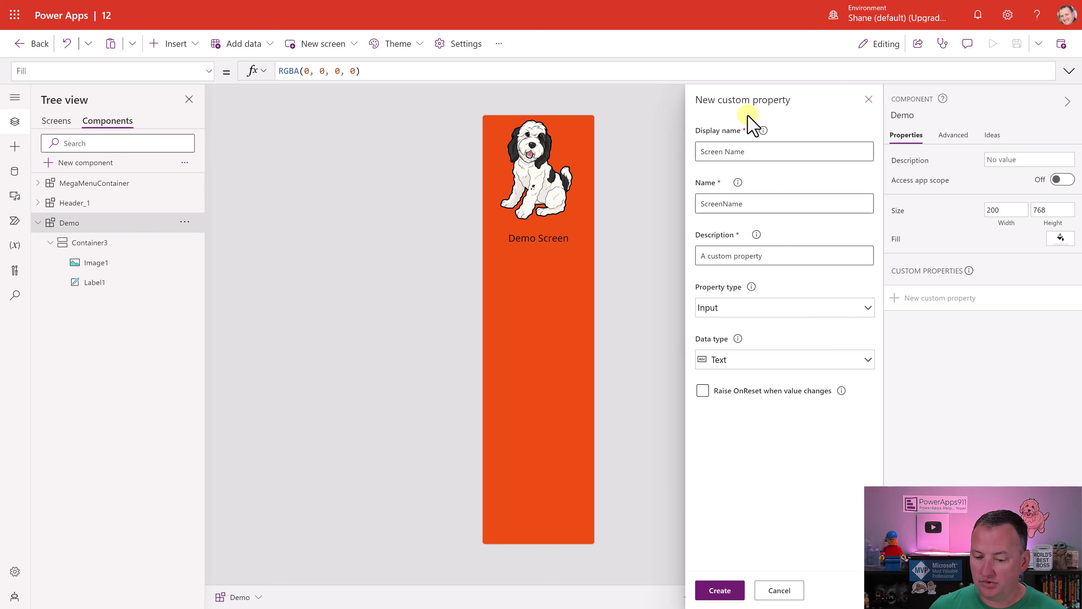
left_click(719, 593)
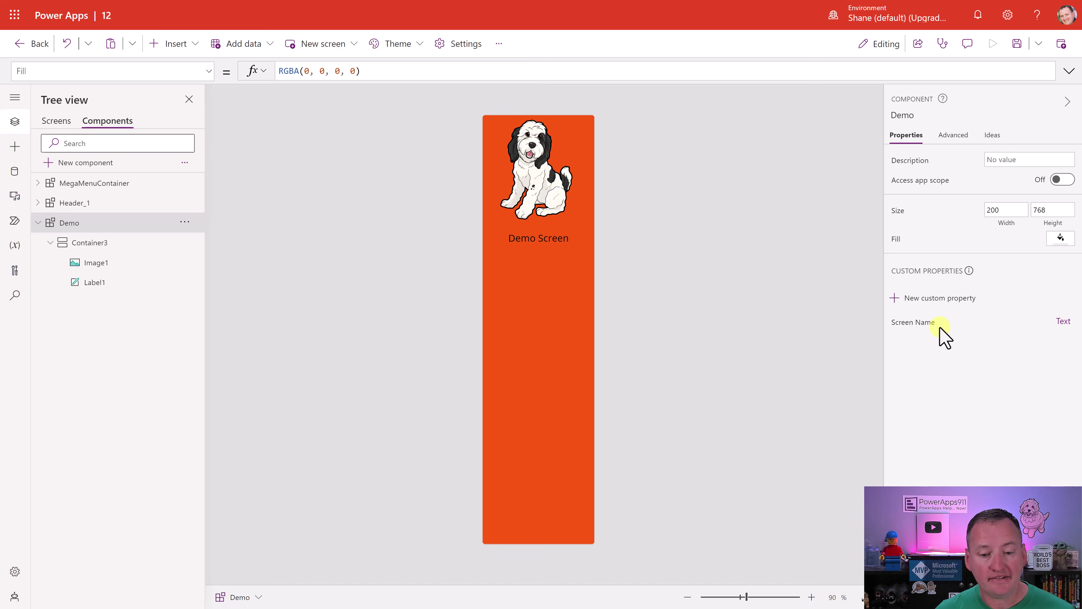
Set the Text property of the label below the dog image to the formula Demo.ScreenName
left_click(549, 245)
left_click(337, 71)
key("ctrl+a")
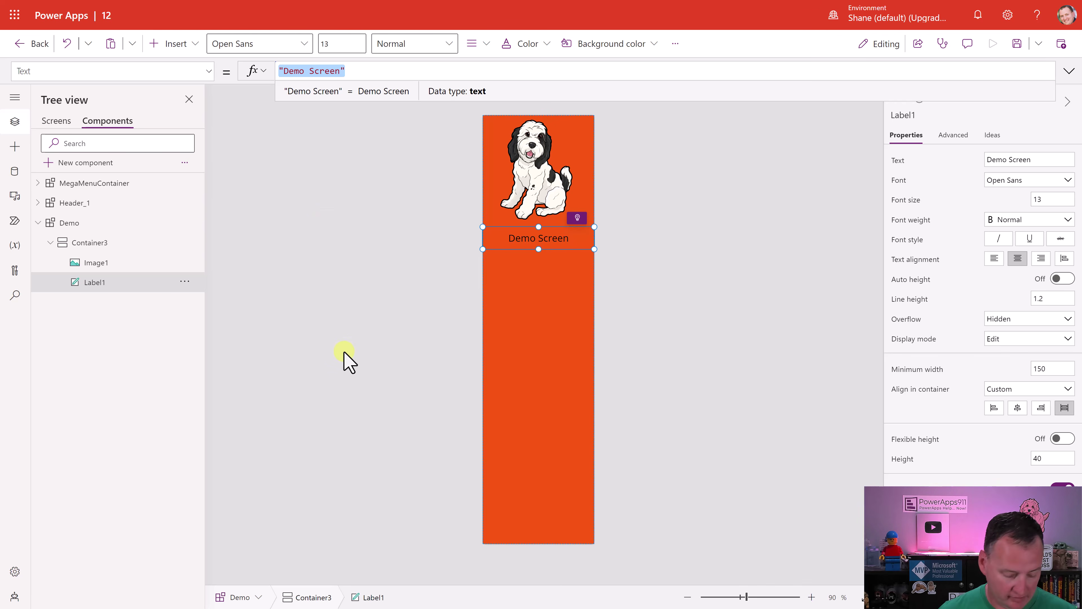
type("Demo.")
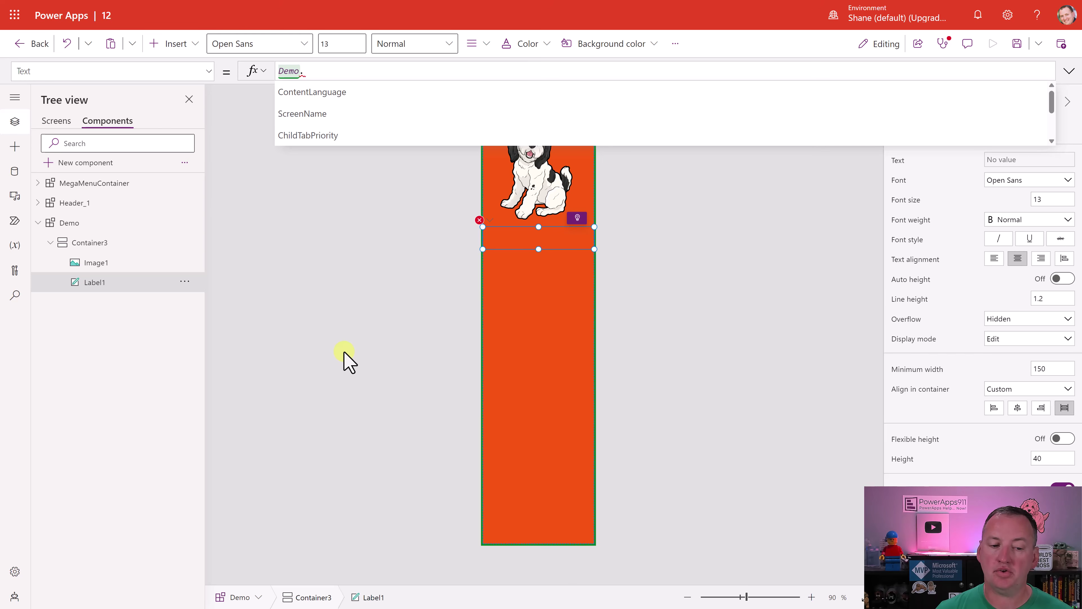
key("Down")
key("Down")
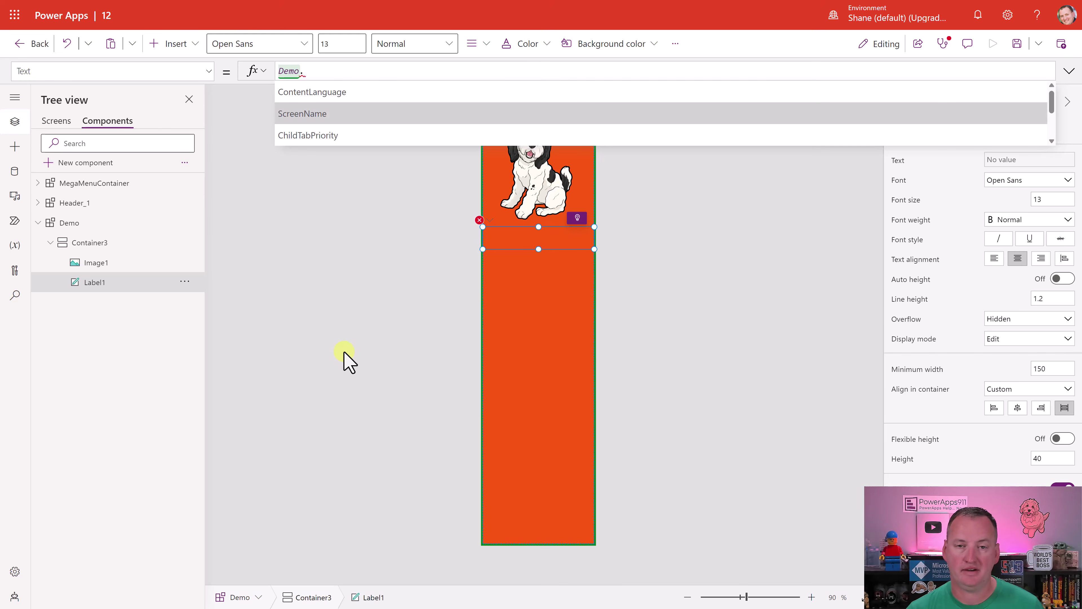
key("Return")
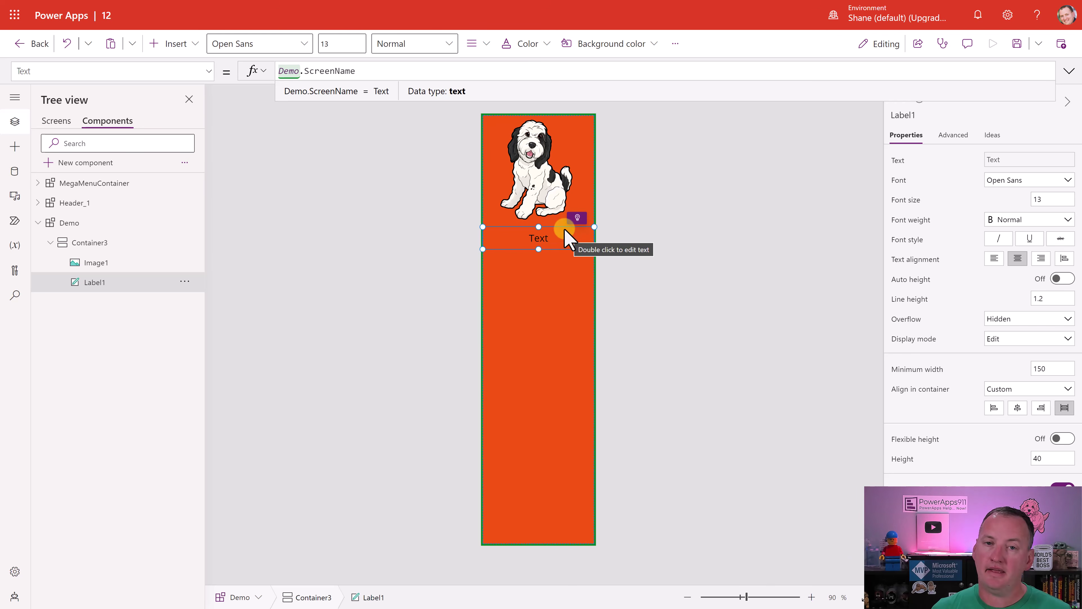
Inspect the default value of the Demo component's ScreenName property and return to its instance on Screen5
left_click(85, 224)
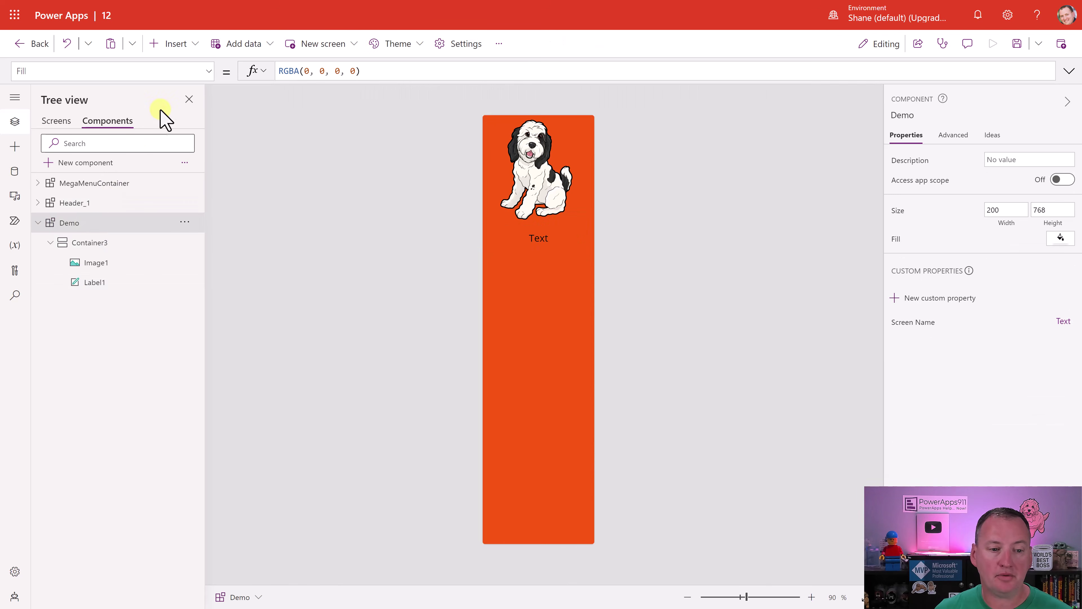
left_click(207, 72)
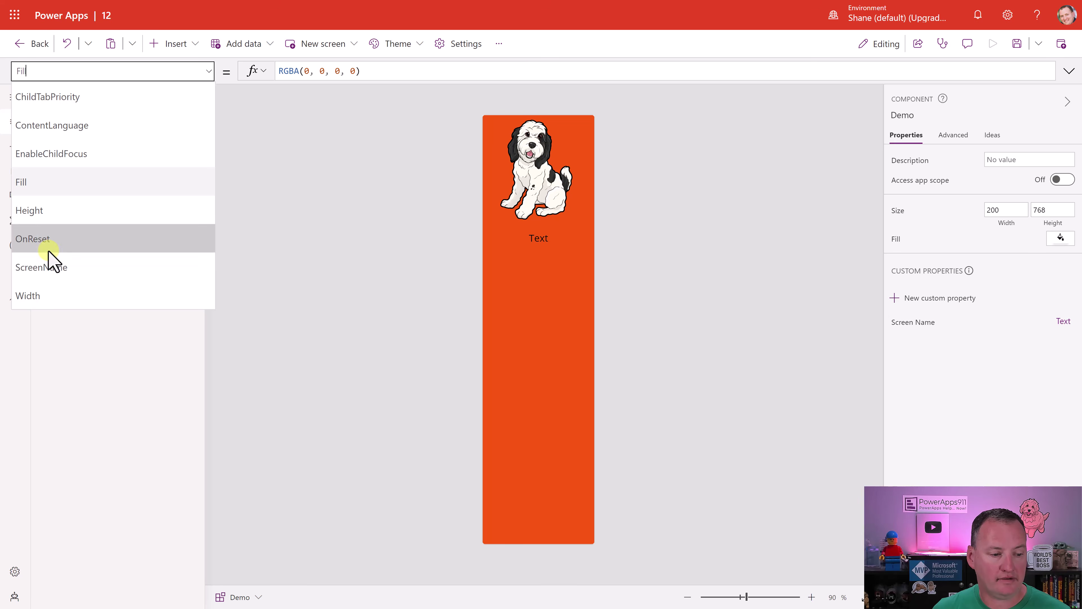
left_click(54, 270)
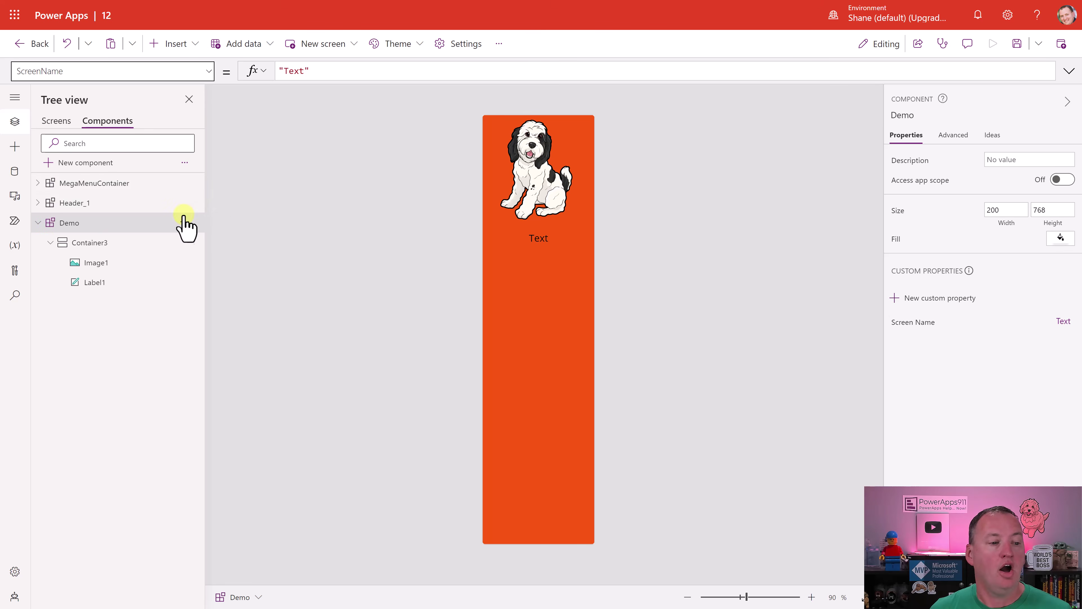
left_click(55, 120)
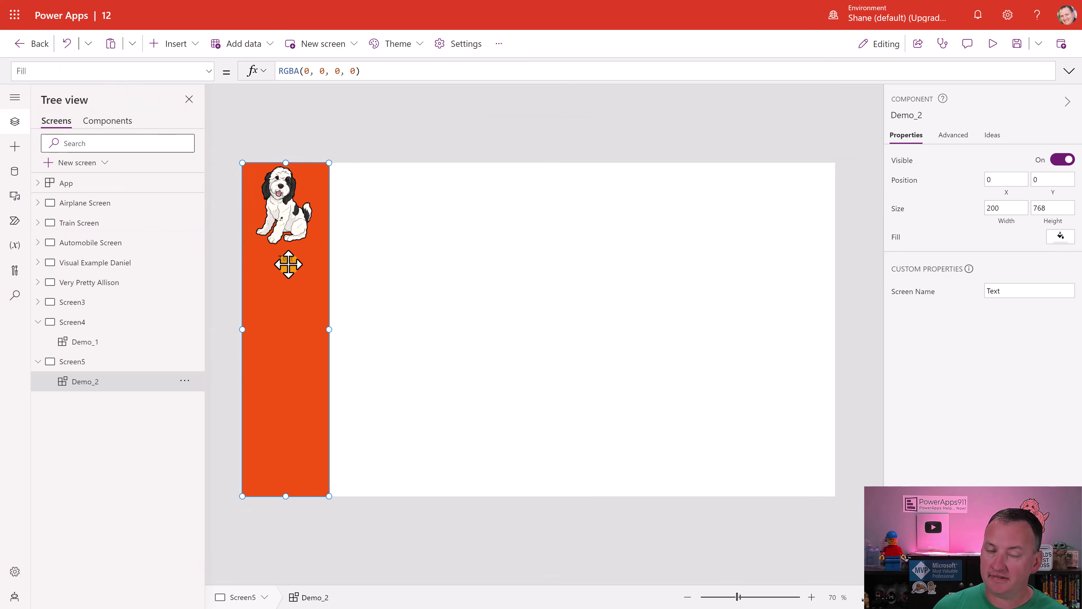
Set the ScreenName property of the Demo component instance on Screen4 to "Screen 4"
left_click(114, 343)
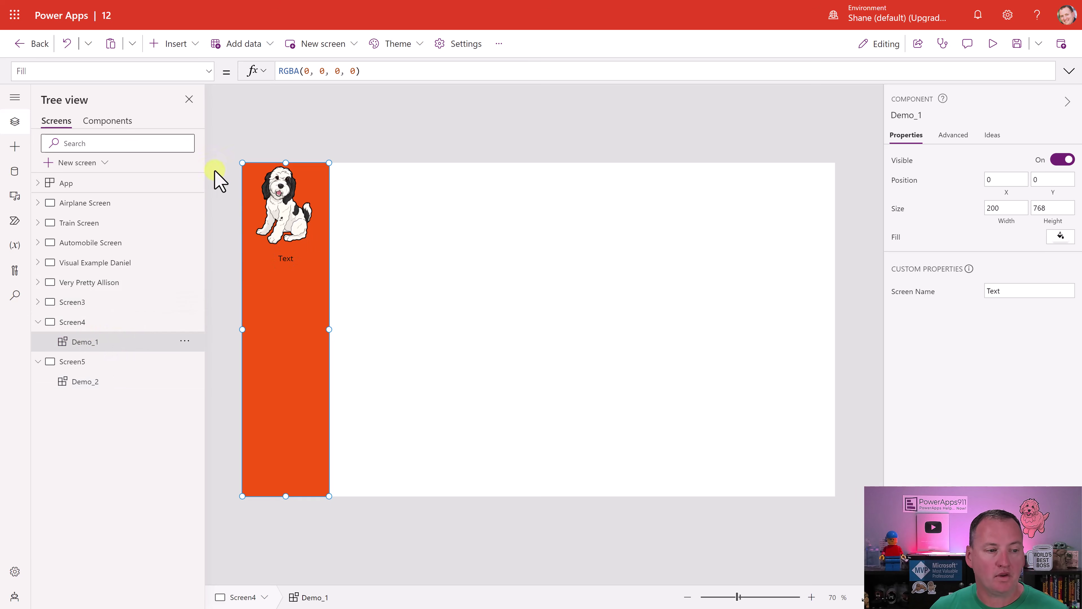
left_click(209, 71)
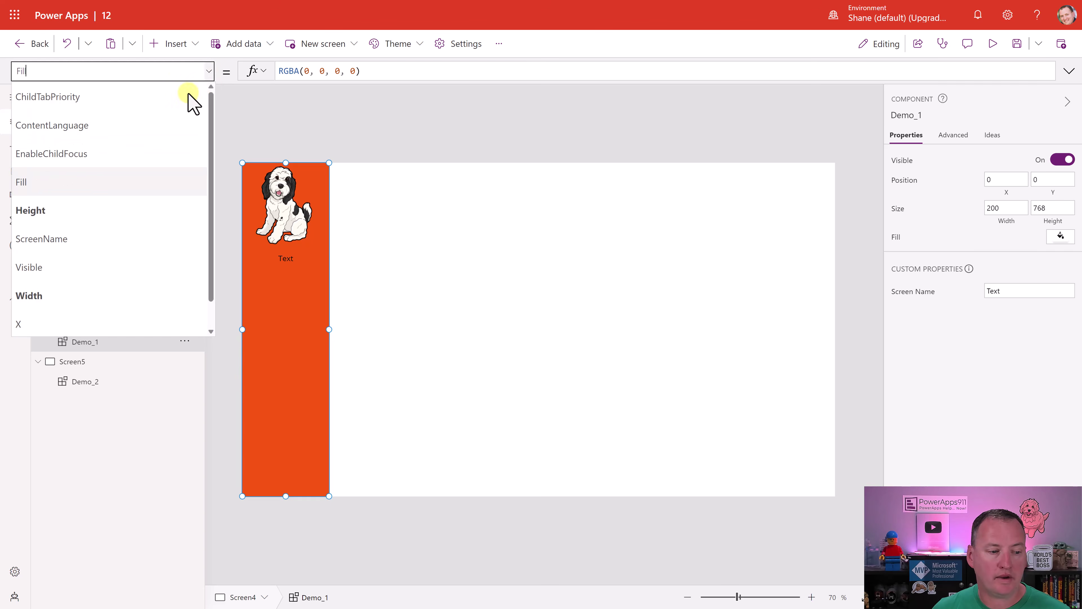
left_click(86, 241)
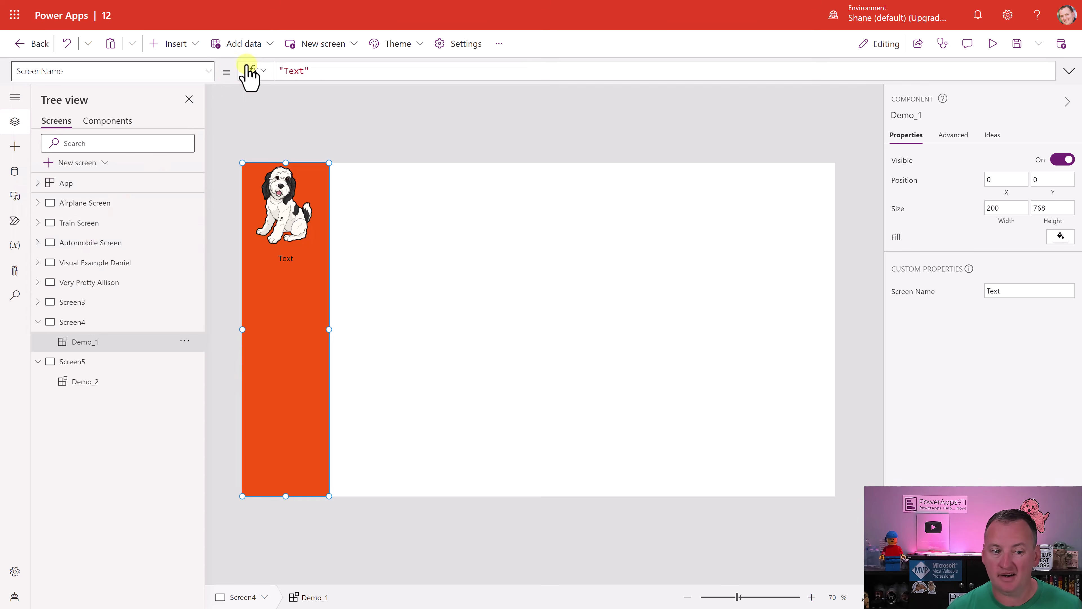
double_click(293, 71)
type("Screen 4")
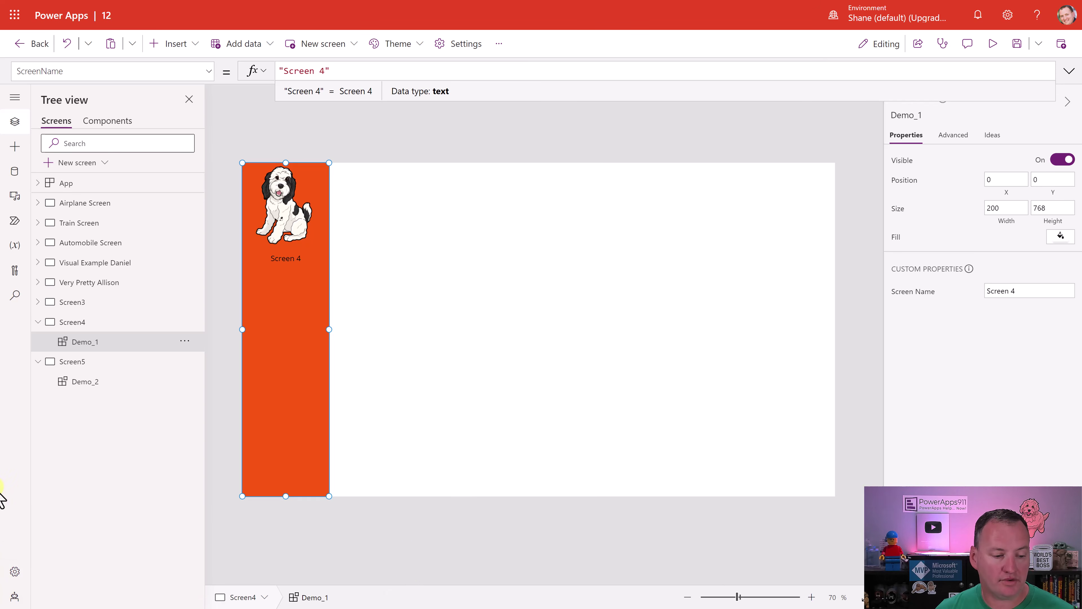
Set the ScreenName property of the Demo component instance on Screen5 to "Screen 5"
left_click(81, 384)
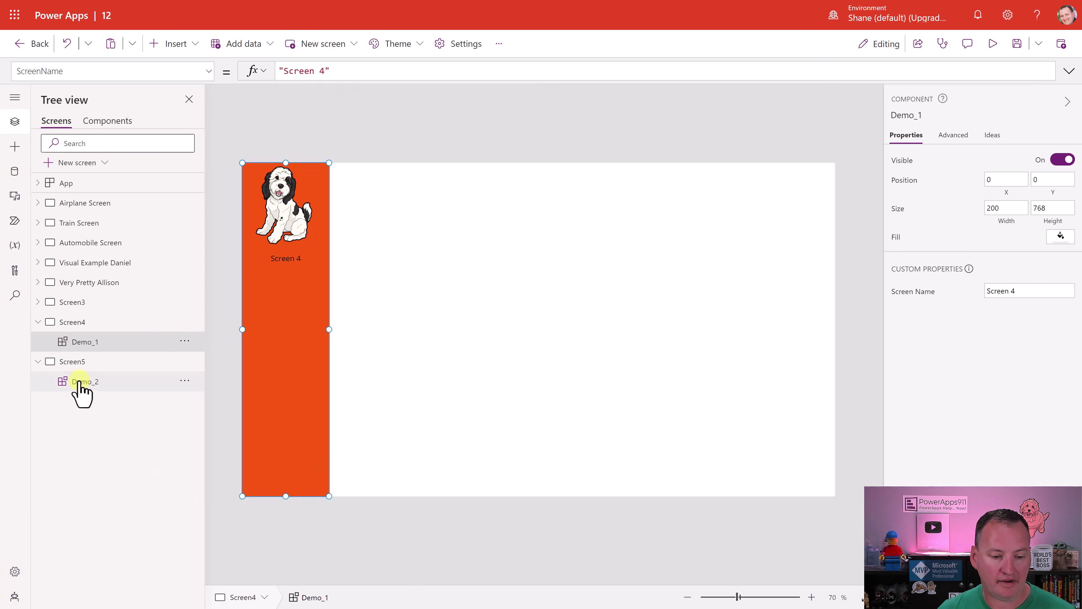
left_click(209, 71)
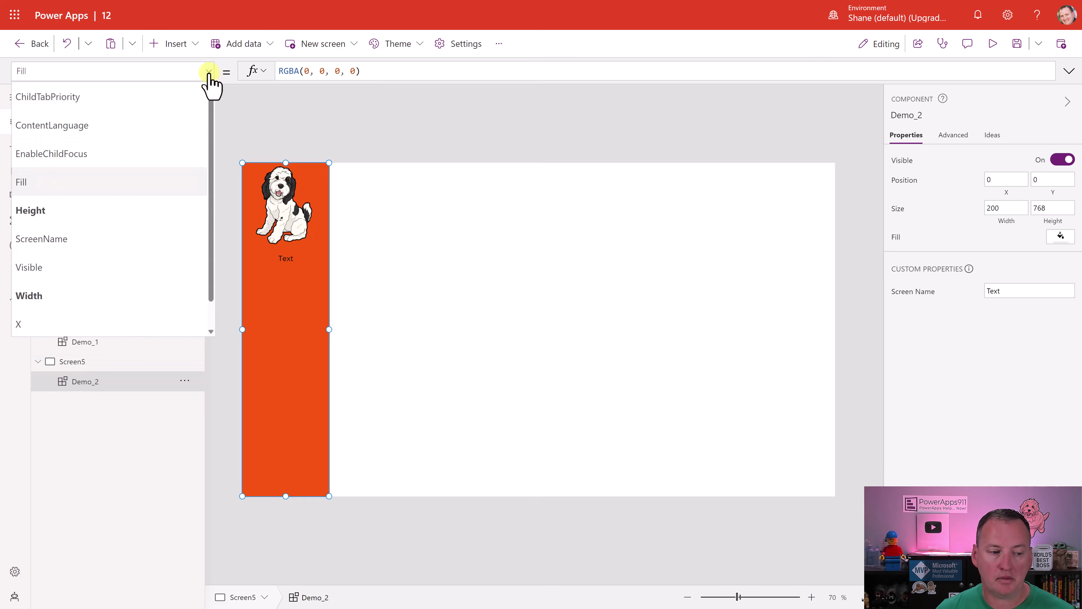
left_click(116, 251)
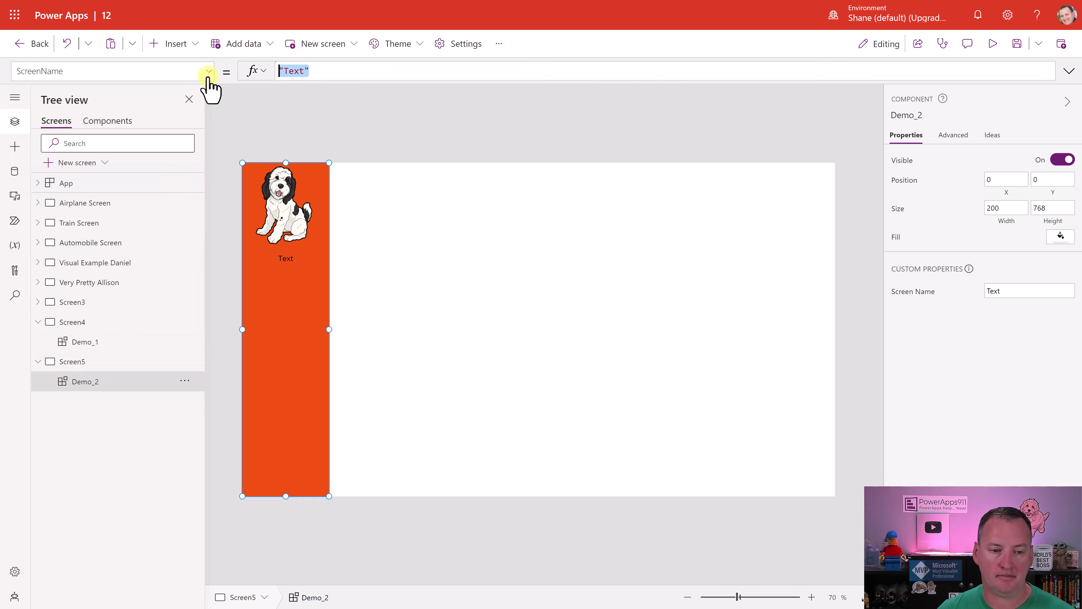
type("\"Screen 5\"")
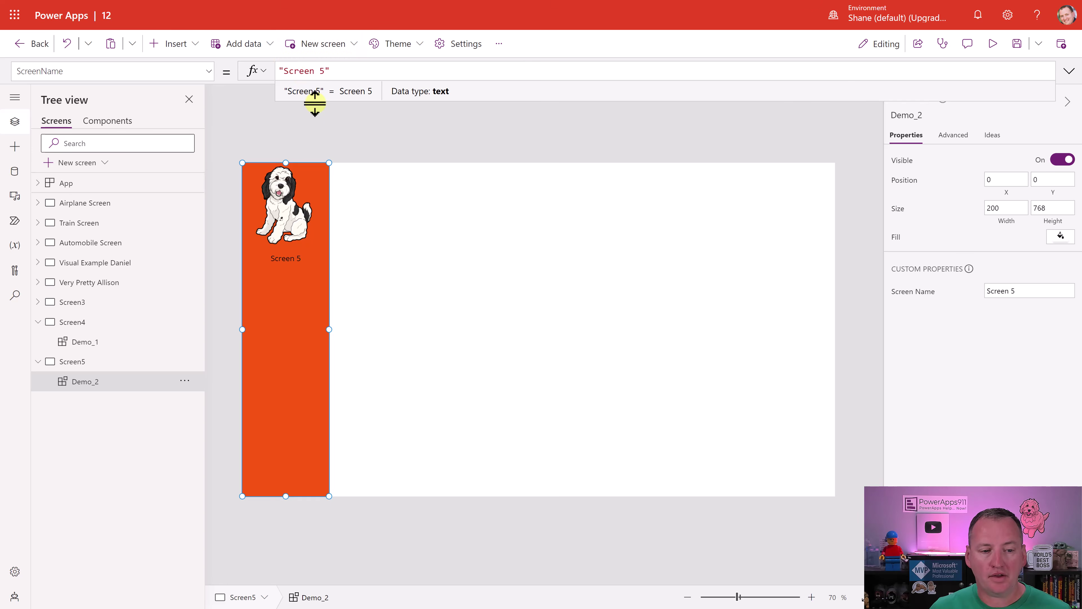
Insert a text label on Screen5 and move it off the side menu to about X 364, Y 60
left_click(442, 208)
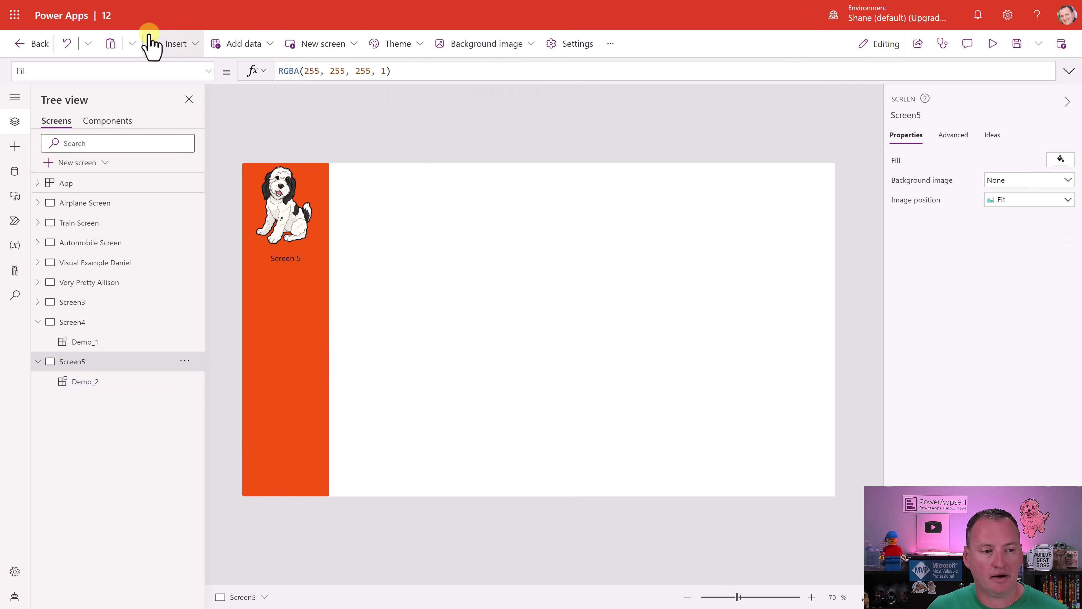
left_click(171, 44)
left_click(200, 120)
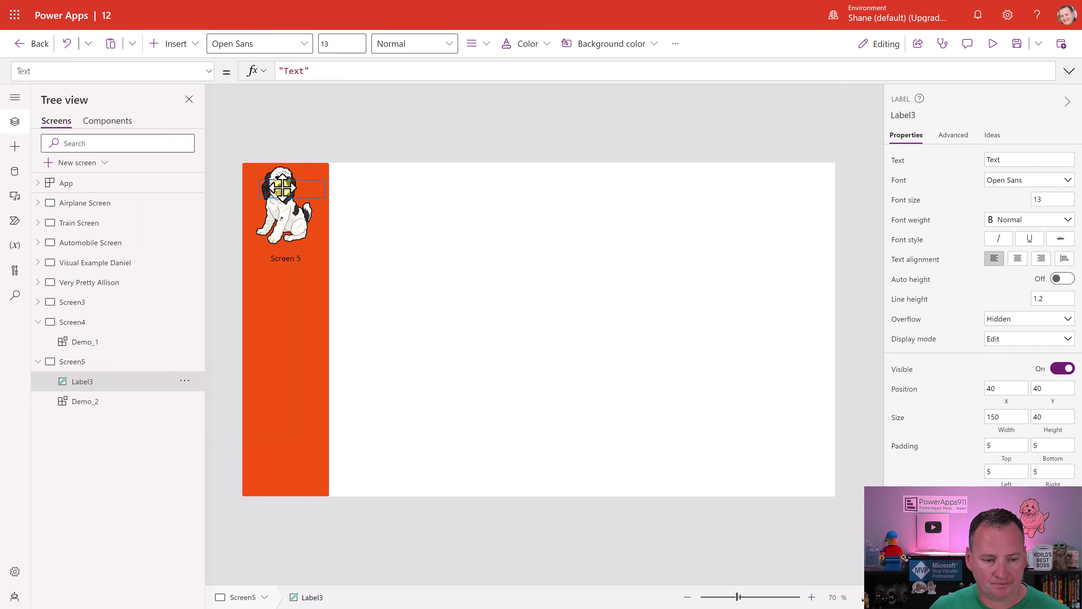
left_click_drag(281, 192, 415, 184)
Set the Text property of the new label on Screen5 to the formula App.ActiveScreen.Name
left_click_drag(314, 77, 251, 80)
type("App.")
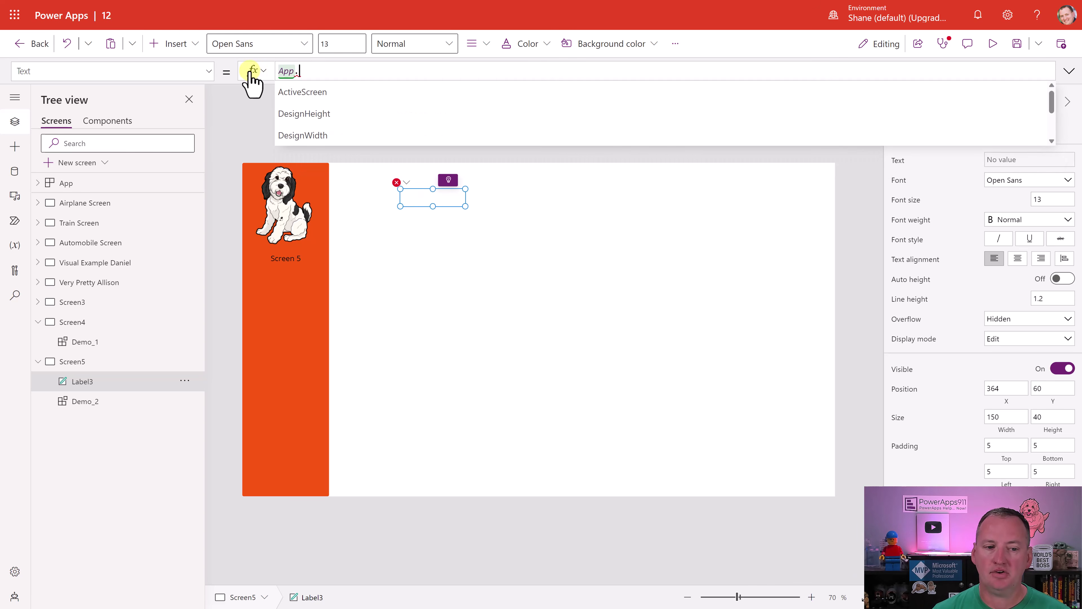
key("Tab")
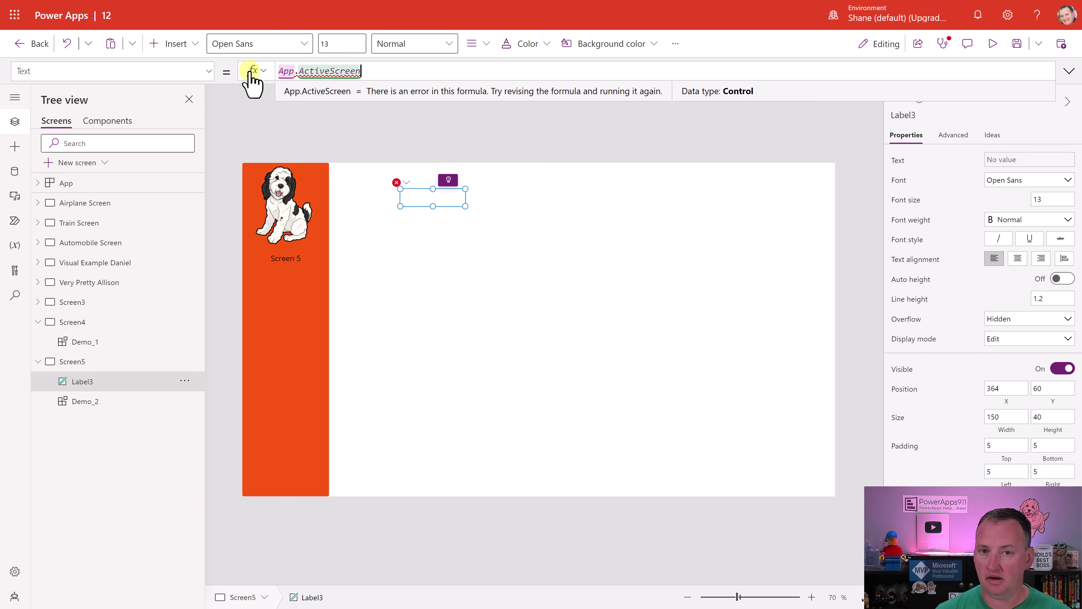
key("Down")
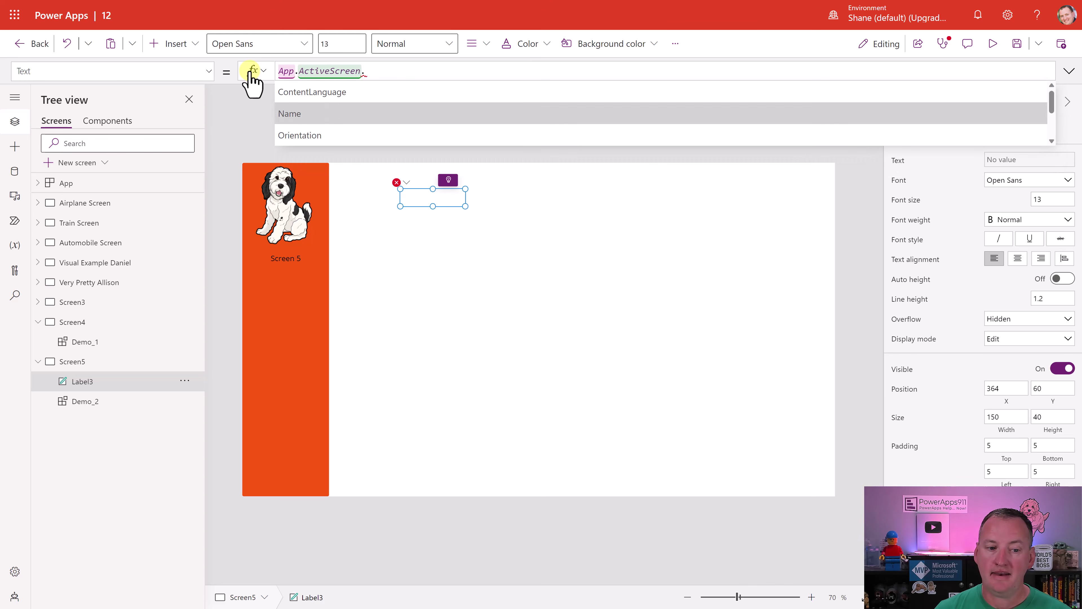
key("Tab")
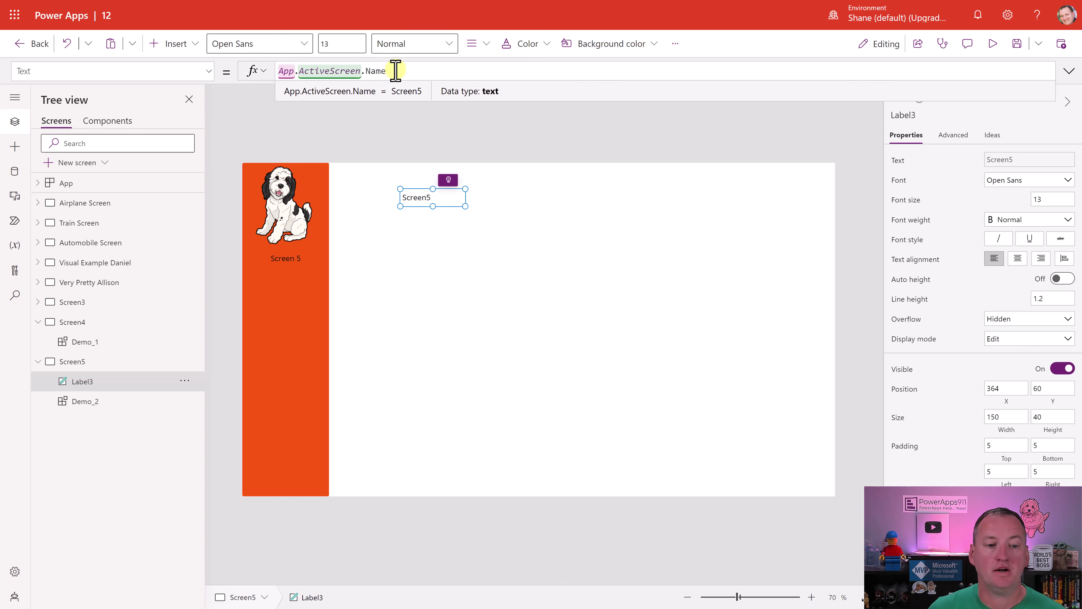
Copy the label's App.ActiveScreen.Name formula and use it as the default value of the Demo component's ScreenName property
left_click_drag(392, 70, 247, 81)
key("ctrl+c")
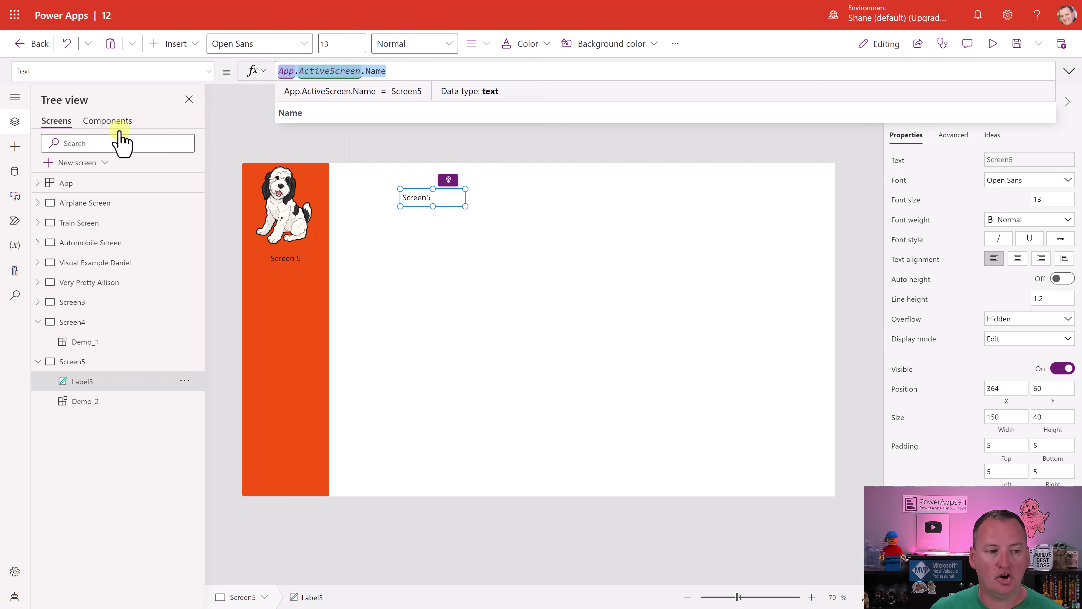
left_click(106, 121)
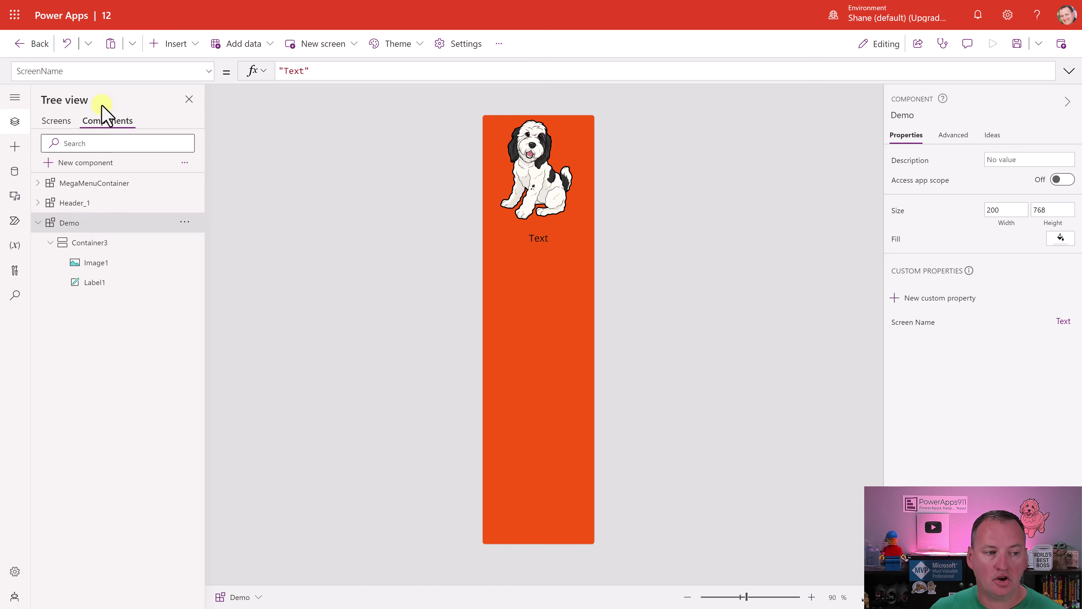
left_click(323, 71)
left_click_drag(323, 71, 261, 80)
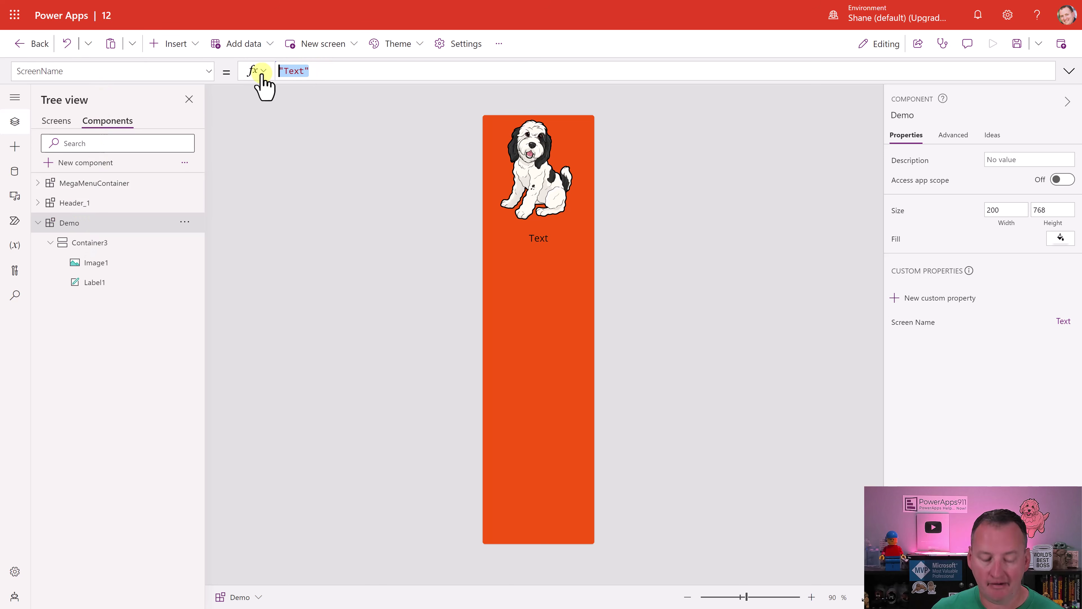
key("ctrl+v")
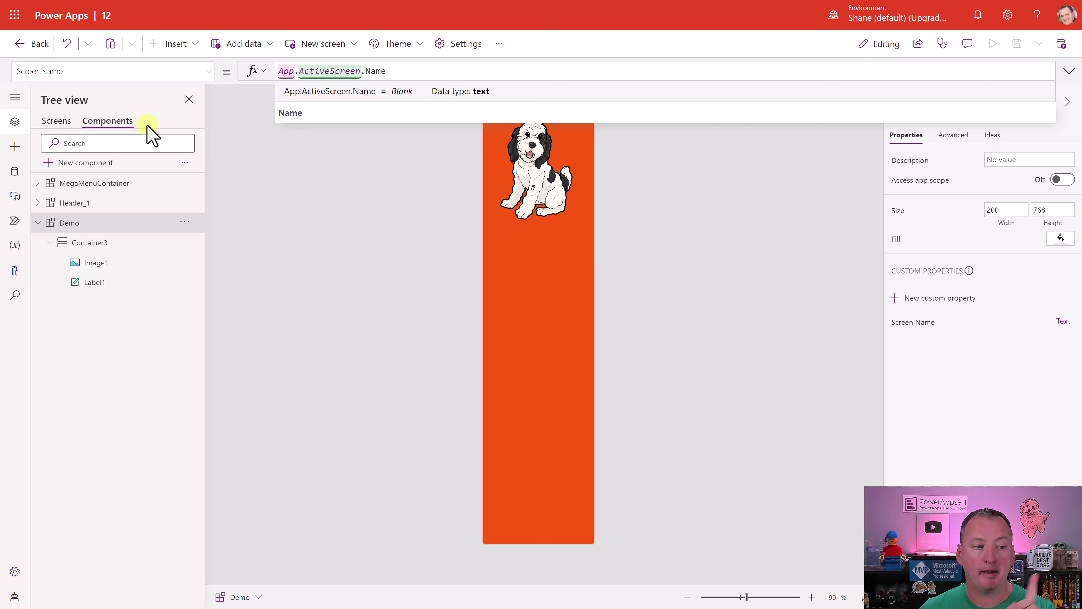
Add a new blank screen to the app and insert the Demo component on it
left_click(59, 124)
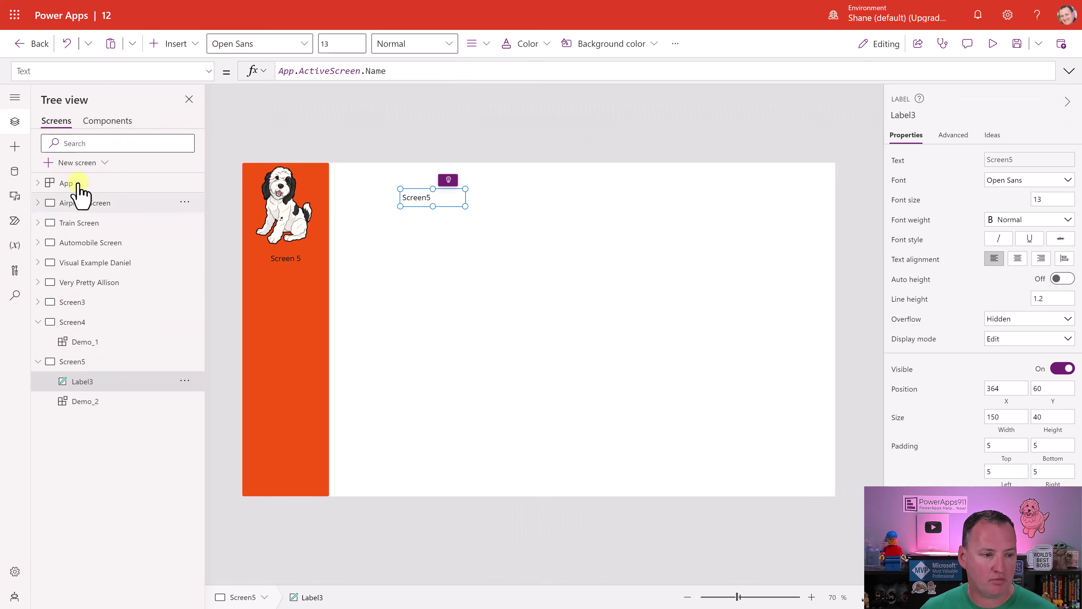
left_click(77, 162)
left_click(102, 271)
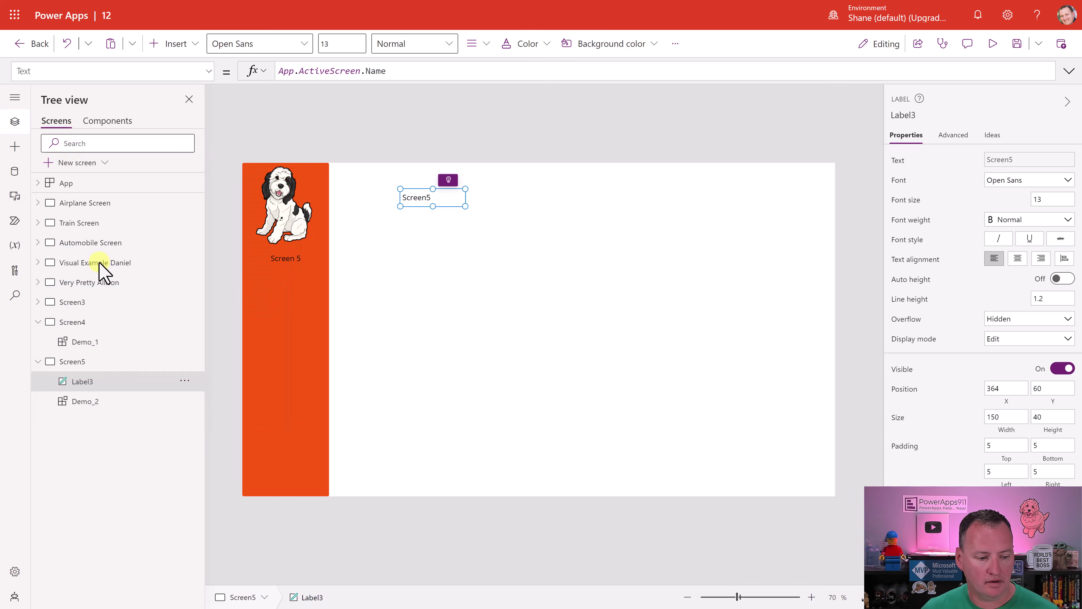
left_click(184, 44)
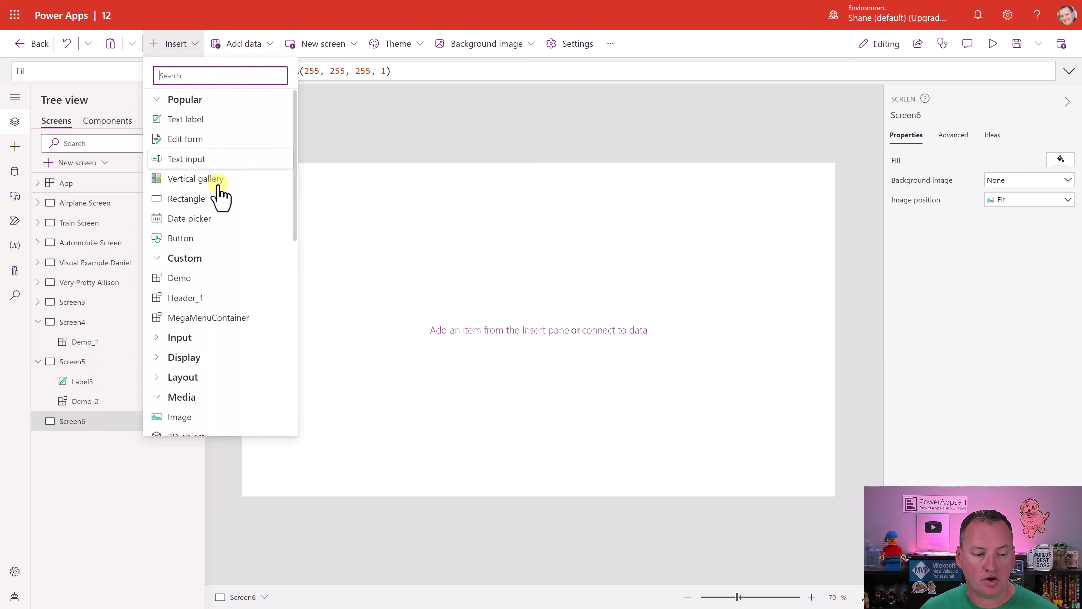
left_click(209, 282)
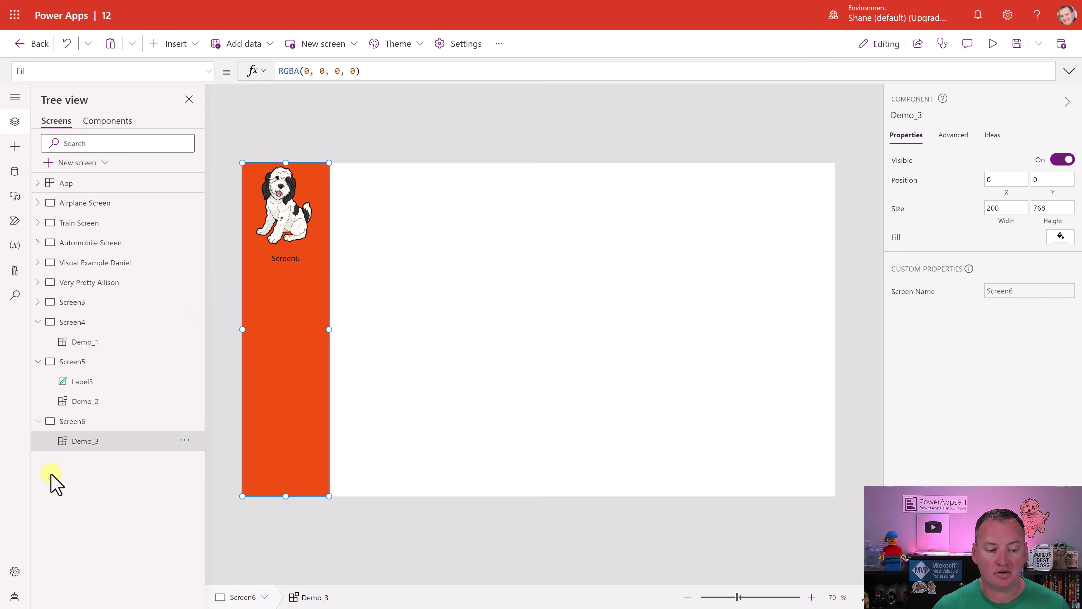
Rename Screen6 as "Dog Screen", switch to Screen5 and back, and check the side menu label
double_click(85, 422)
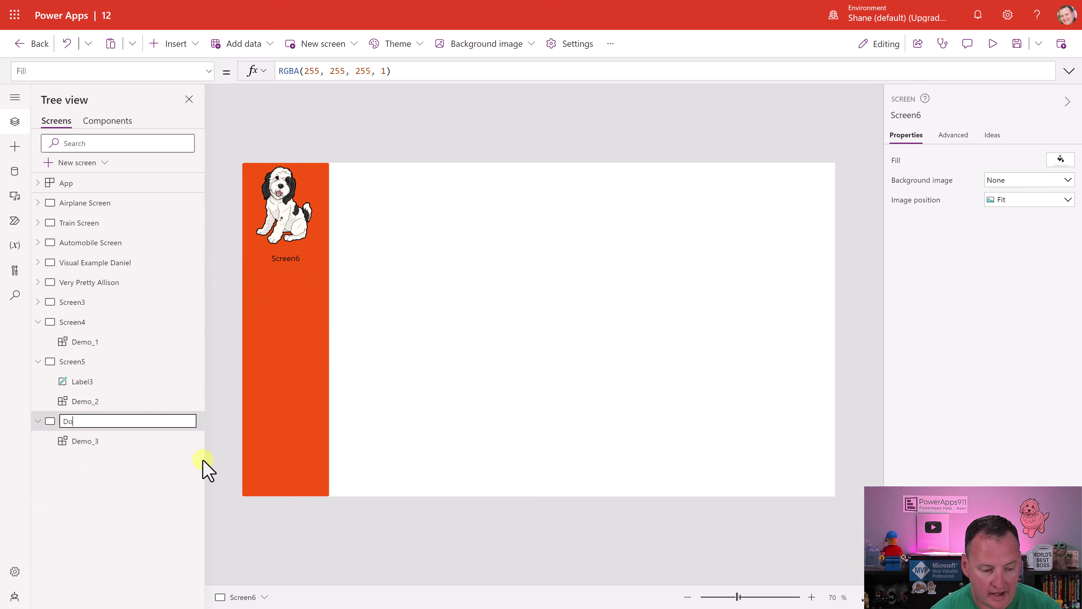
type("Dog Screen")
key("Return")
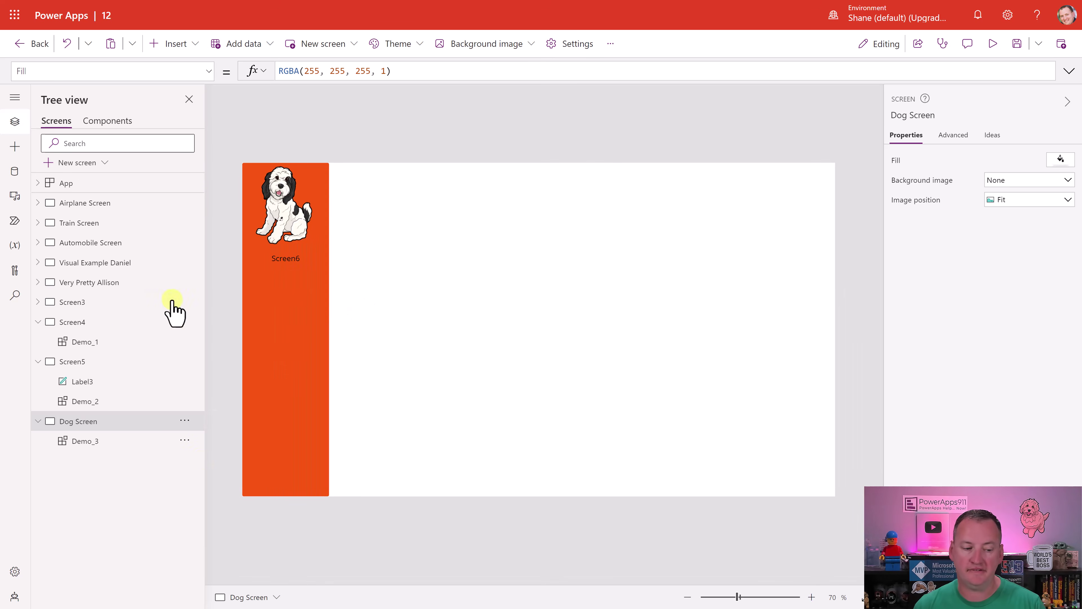
left_click(79, 364)
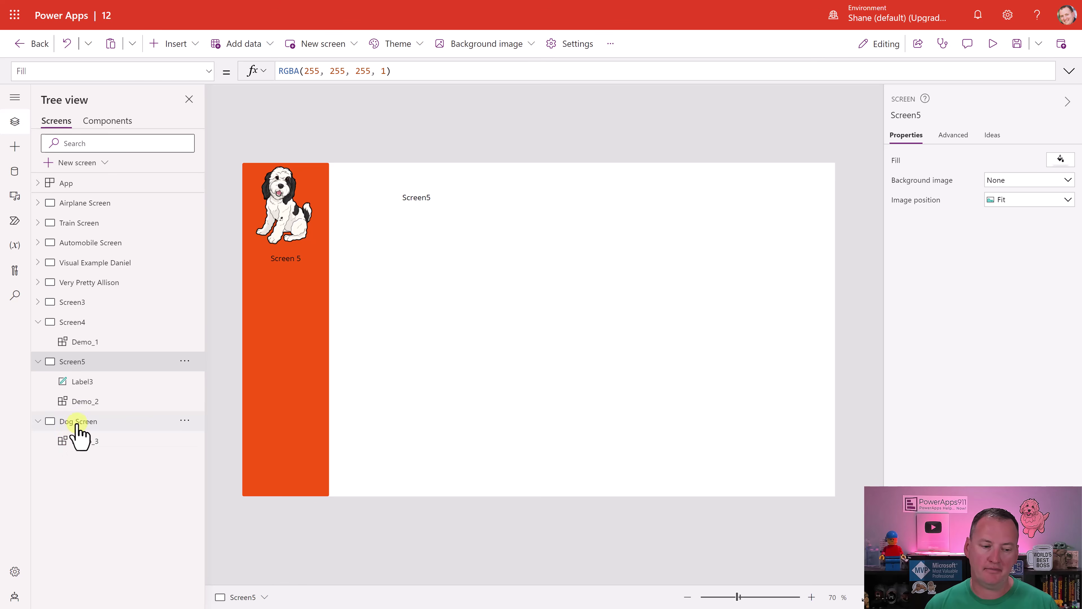
left_click(73, 422)
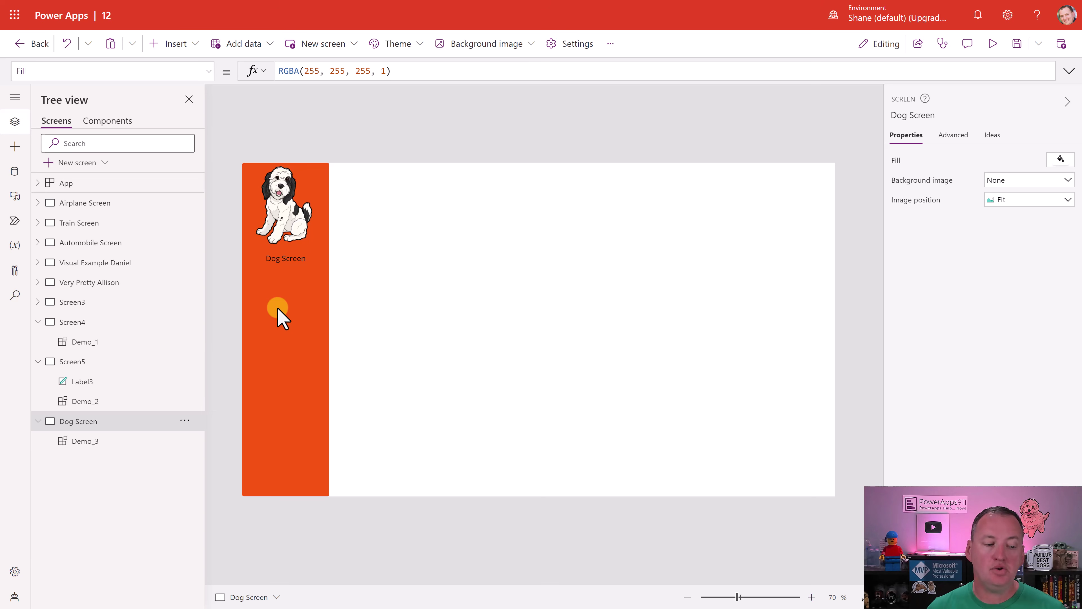
Change the Demo component's ScreenName default to Coalesce(App.ActiveScreen.Name, "Screen name")
left_click(87, 382)
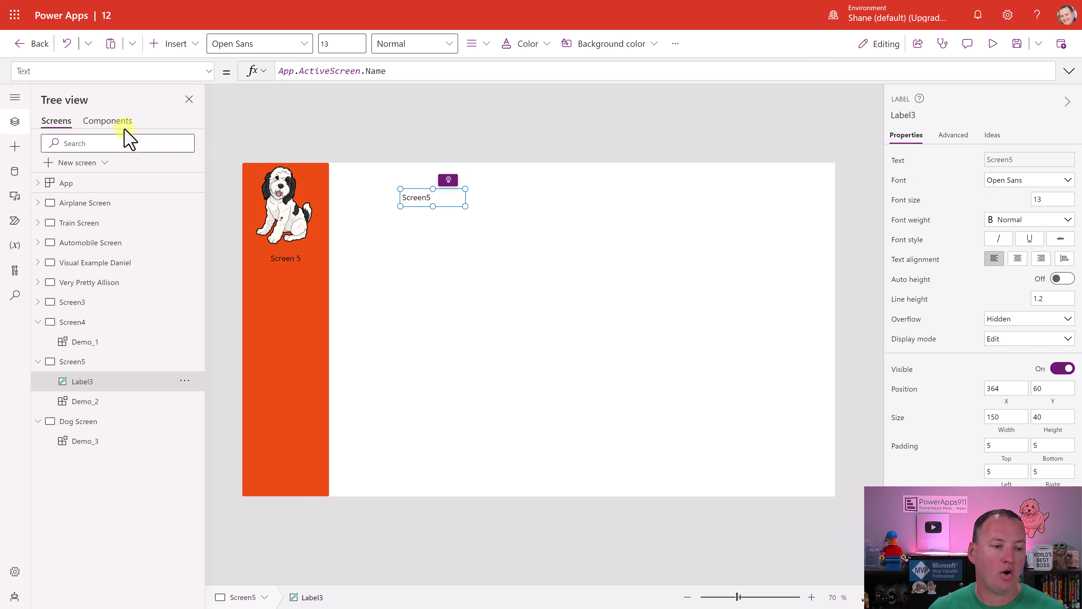
left_click(115, 128)
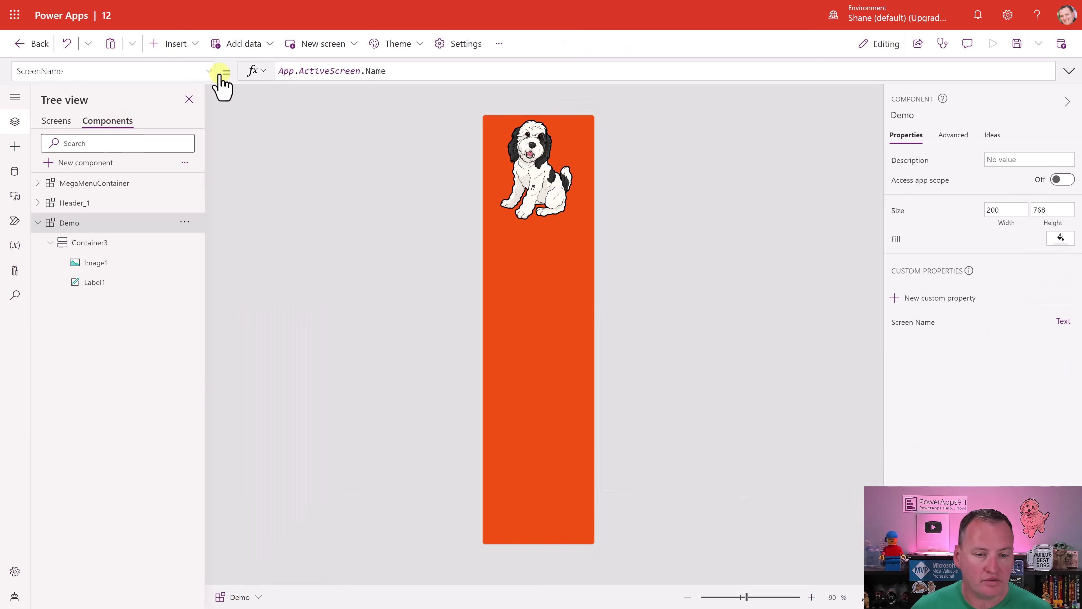
left_click(439, 70)
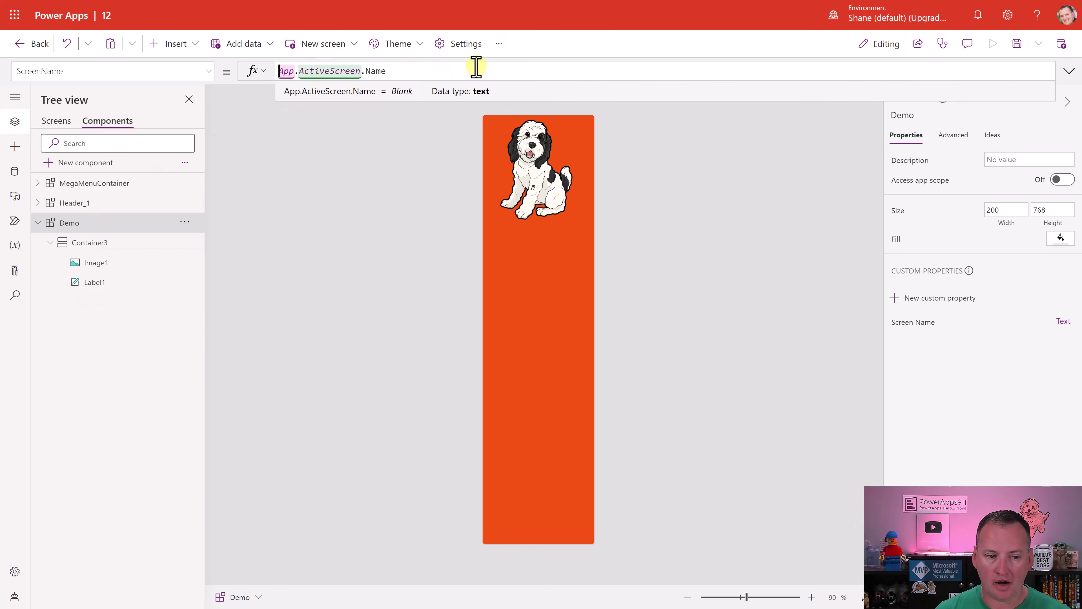
type("Co")
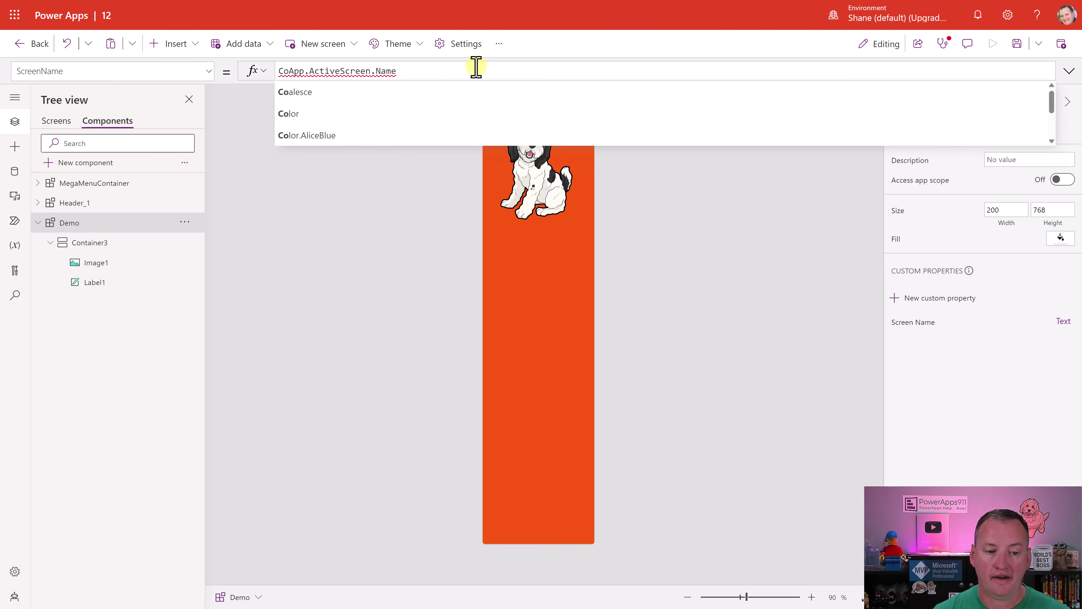
key("Tab")
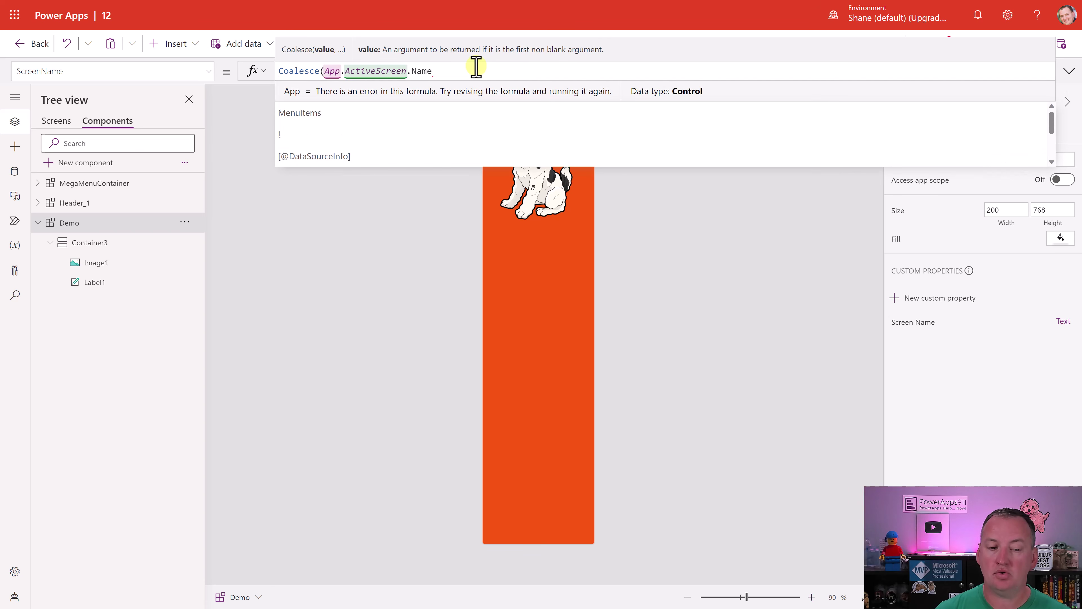
key("End")
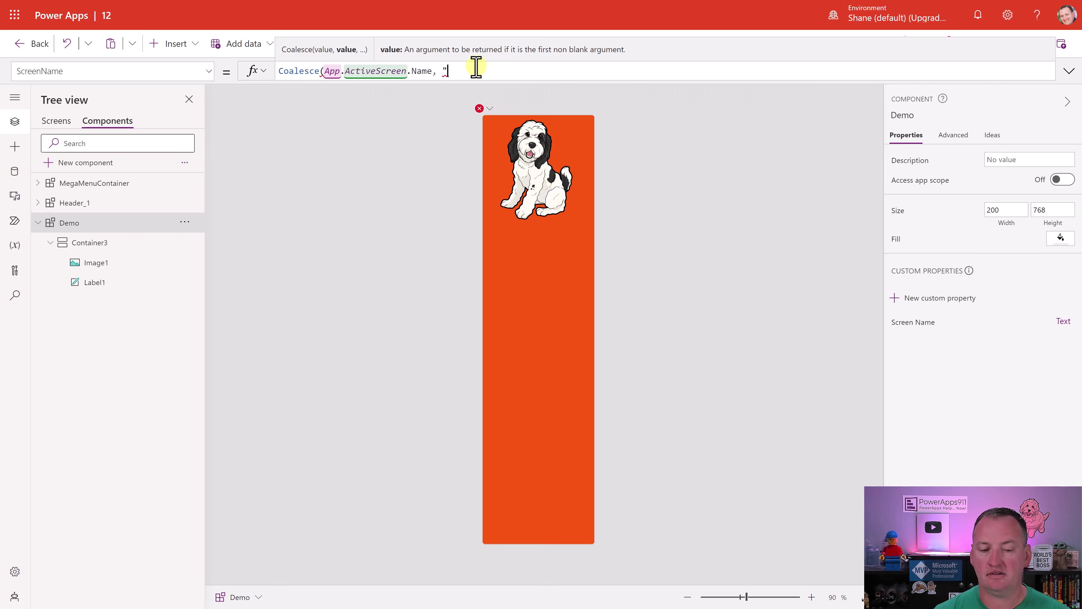
type(", \"Screen name\")")
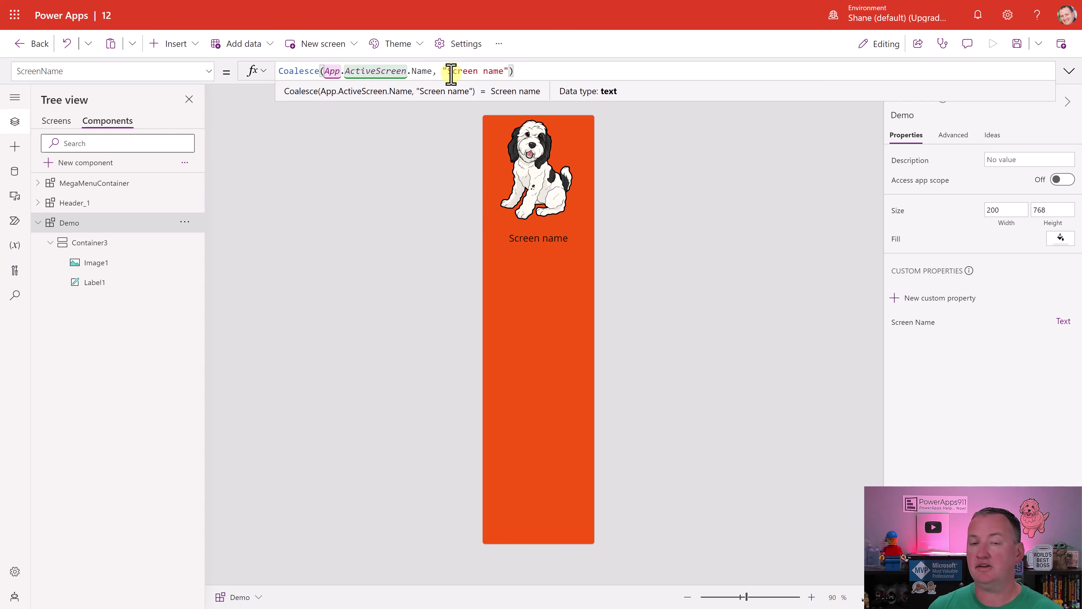
Return to Dog Screen and check the Screen Name value of its Demo component instance
left_click(57, 122)
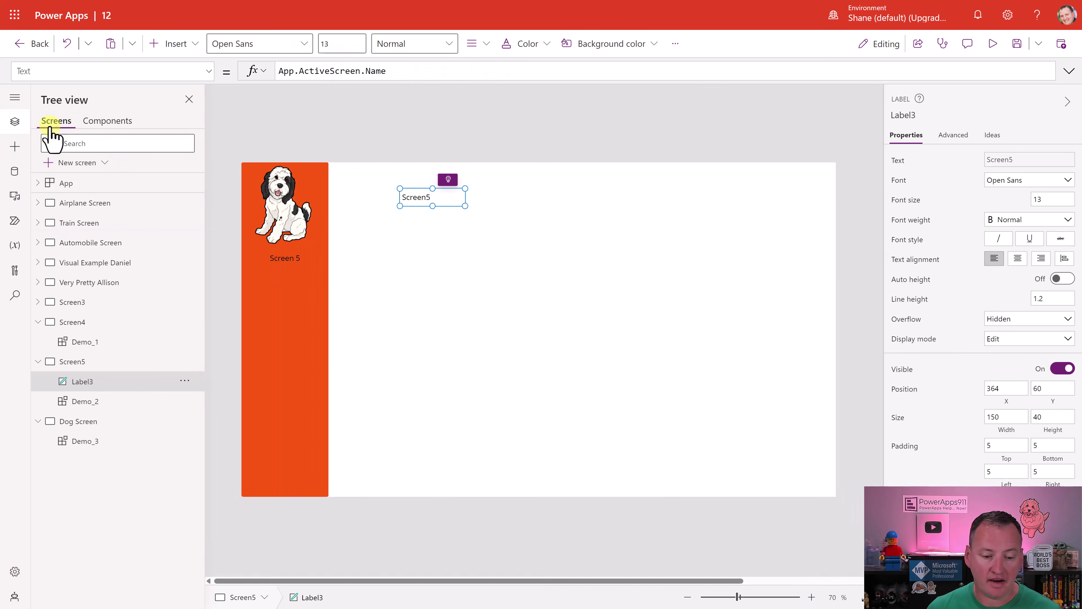
left_click(105, 422)
left_click(297, 266)
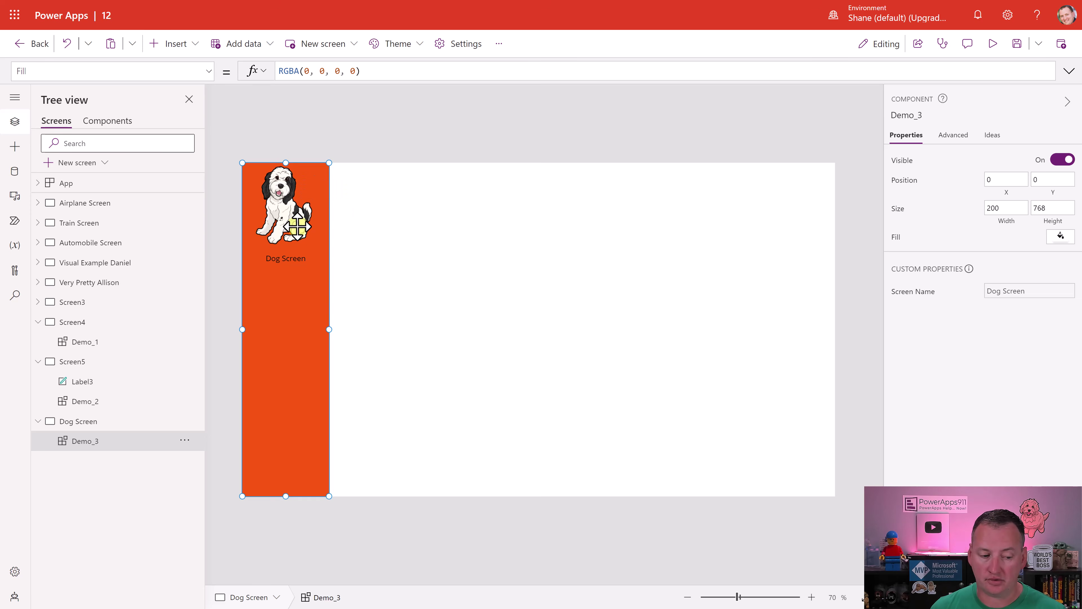
Check the Screen Name values of the Demo component instances on Screen4 and Screen5
left_click(87, 364)
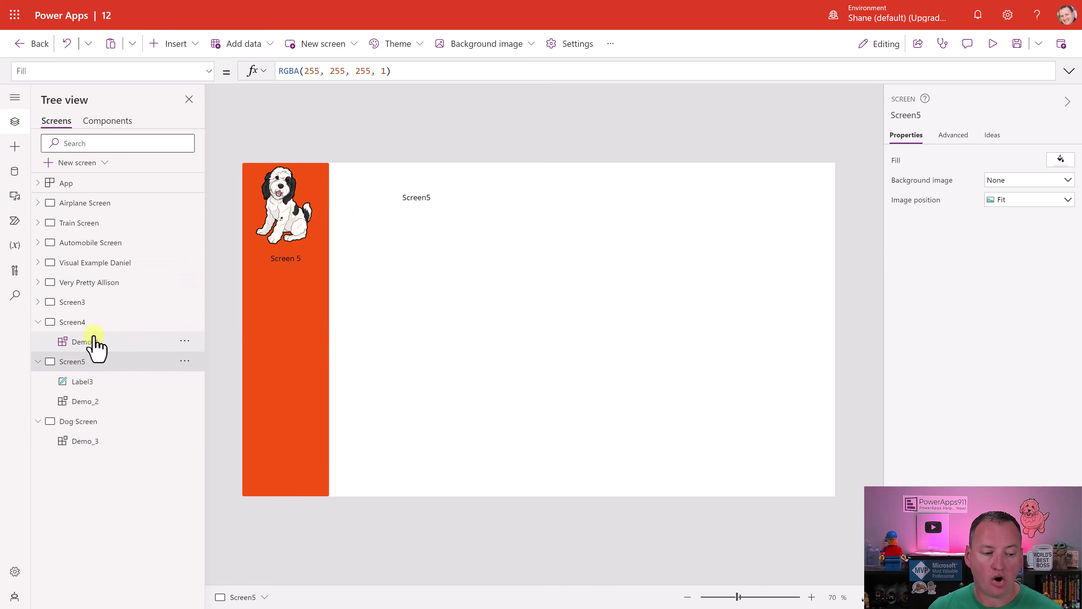
left_click(94, 339)
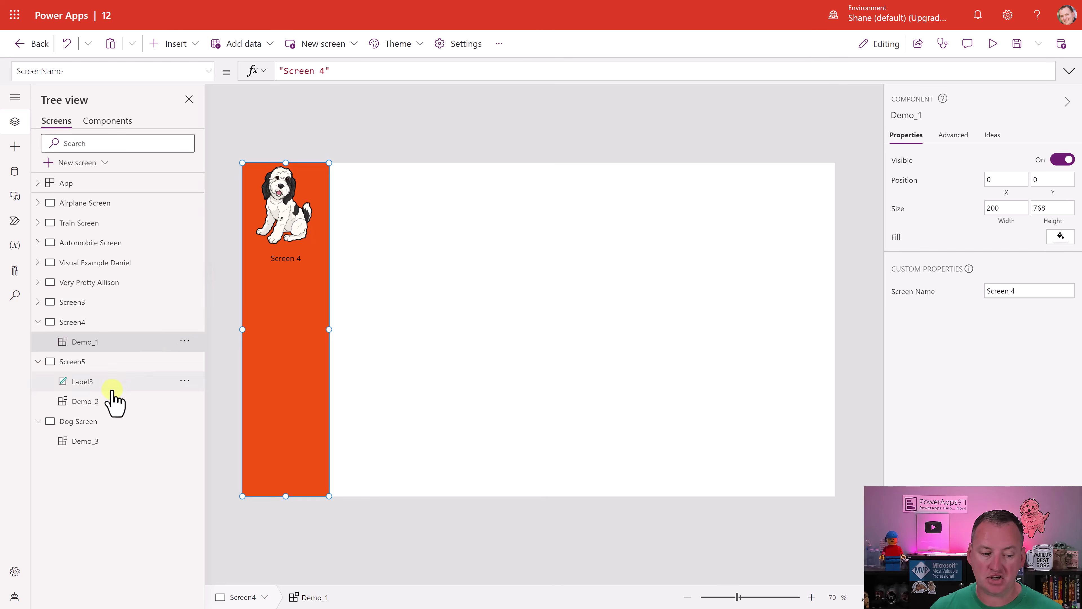
left_click(107, 401)
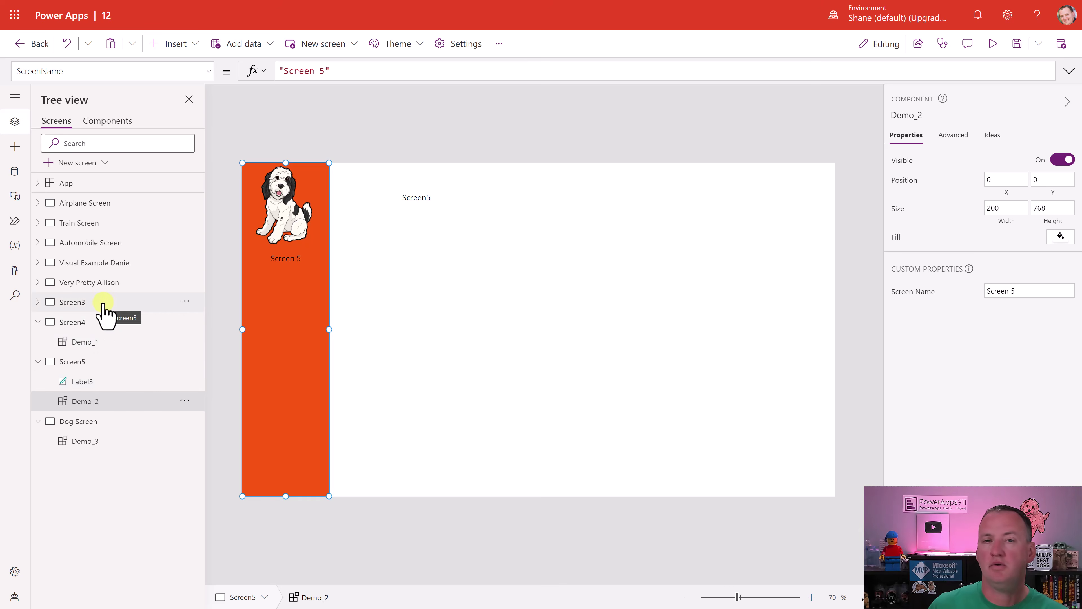
Delete the Demo component instance from Screen4 and insert a fresh Demo component in its place
left_click(99, 343)
key("Delete")
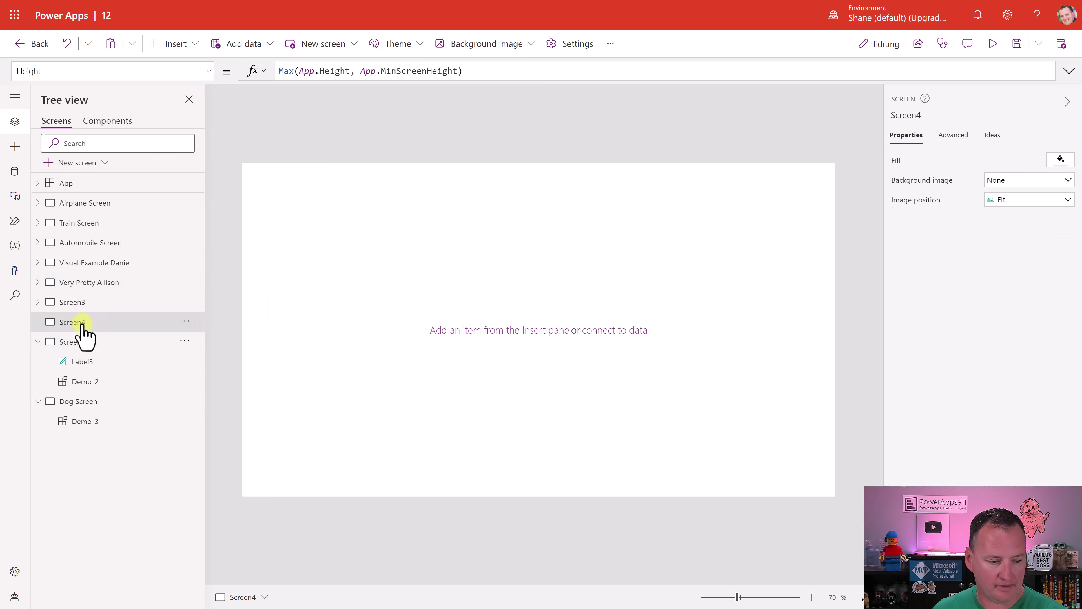
left_click(176, 43)
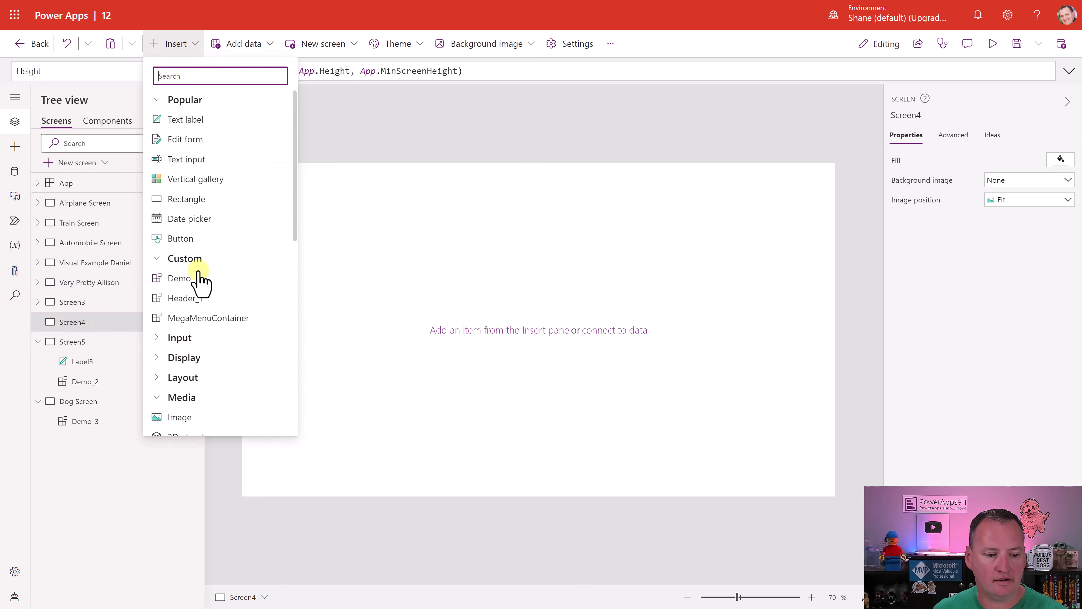
left_click(188, 278)
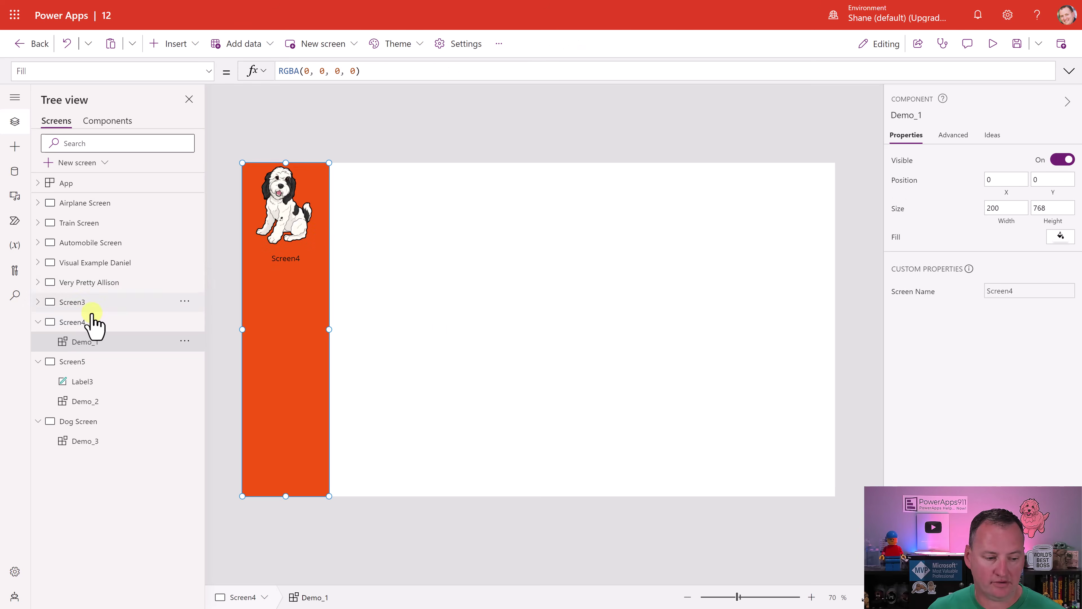
Rename Screen4 as "Screen Four", then switch to Screen5 and back to refresh the side menu label
double_click(81, 322)
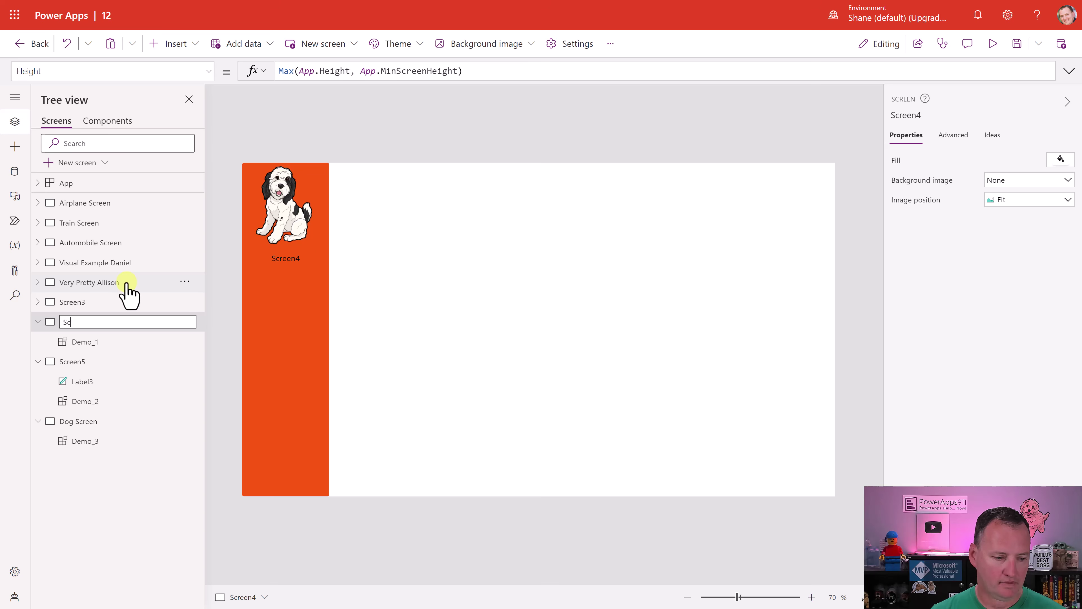
type("Screen Four")
key("Return")
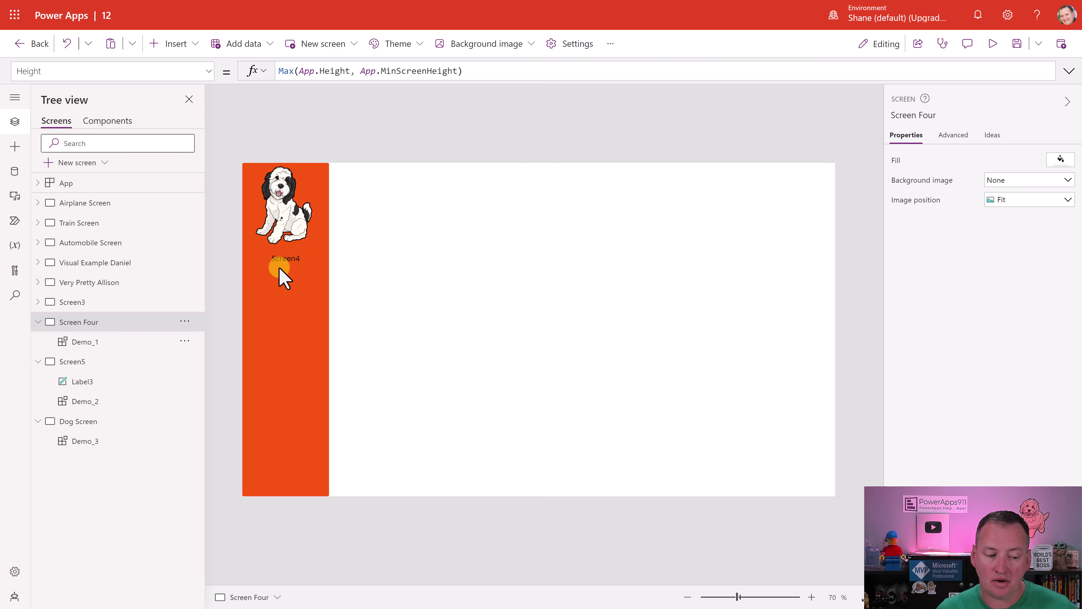
left_click(89, 362)
left_click(85, 321)
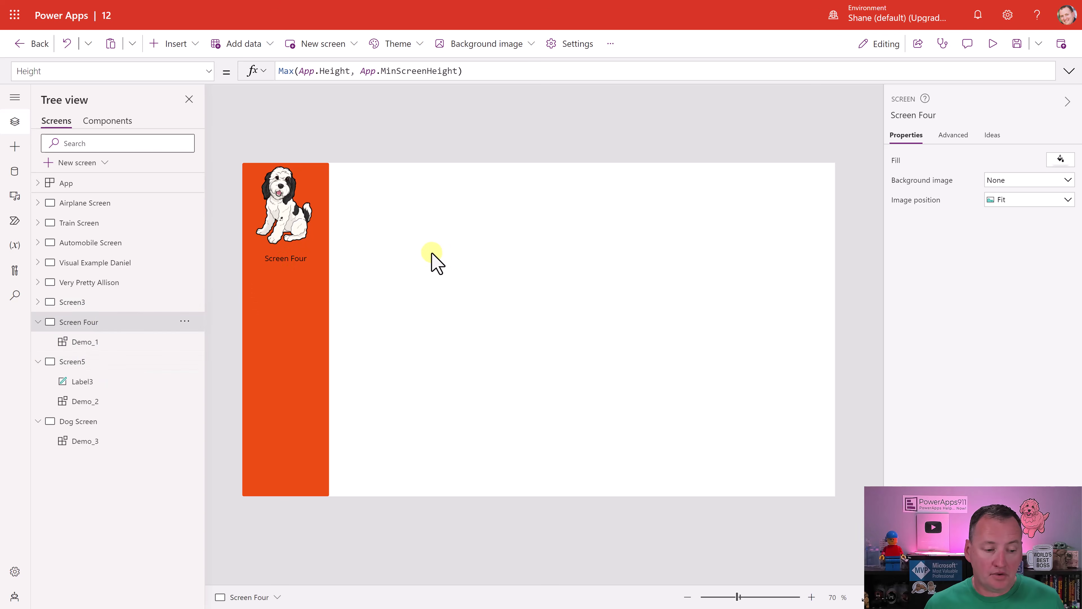
Examine the property types and data types offered for a new custom property of the Demo component, without creating one
left_click(114, 123)
left_click(517, 257)
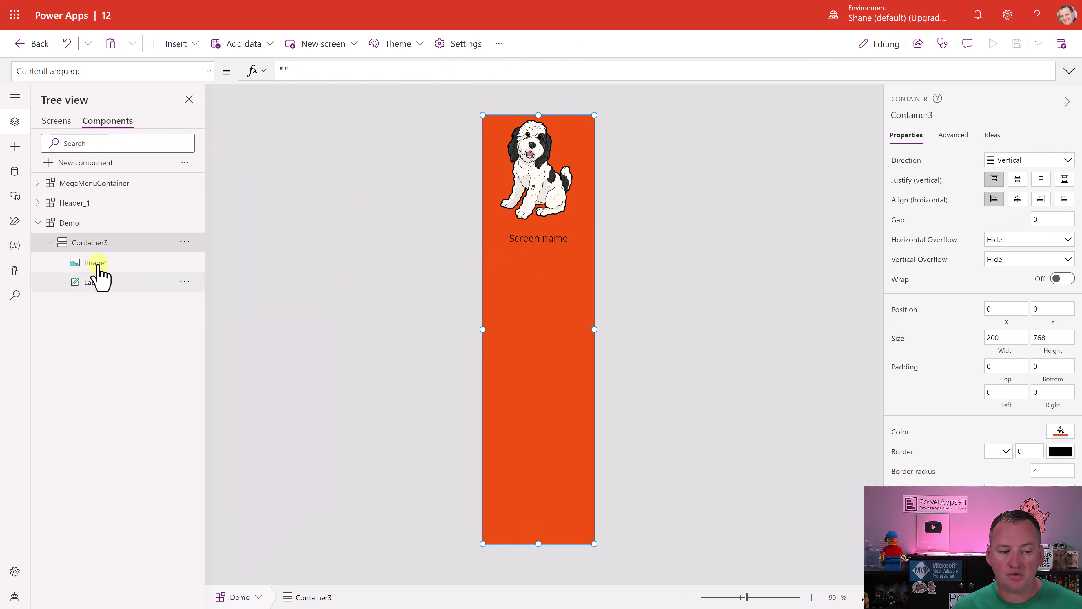
left_click(84, 222)
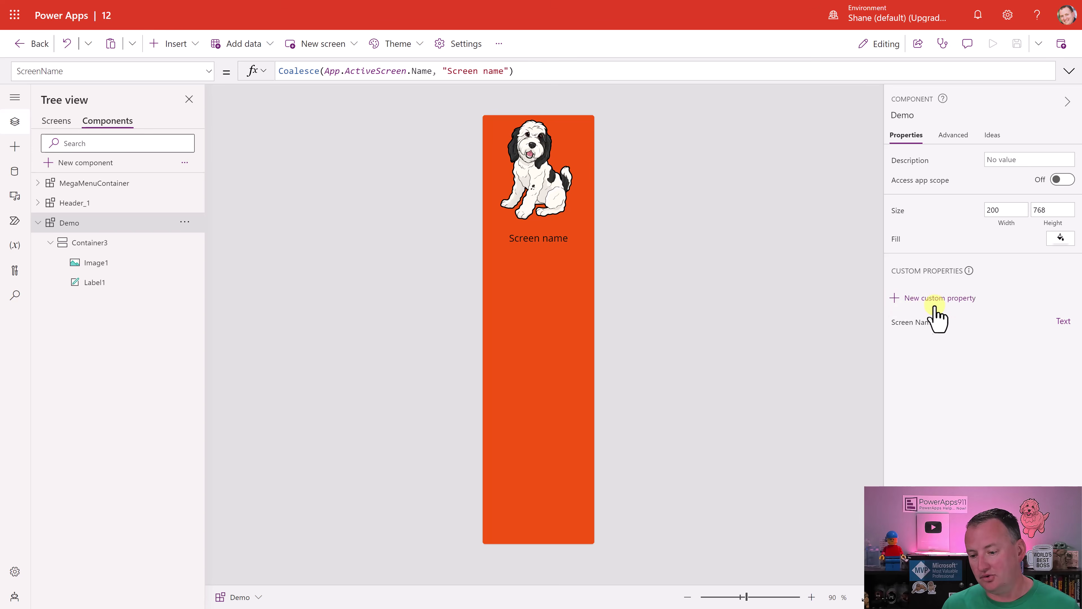
left_click(897, 299)
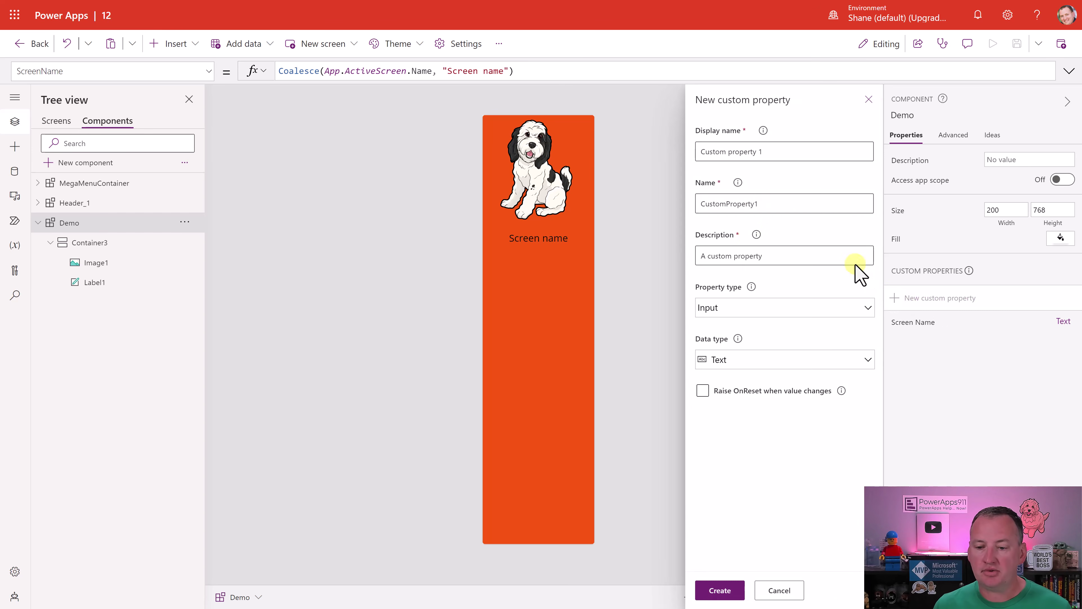
left_click(742, 309)
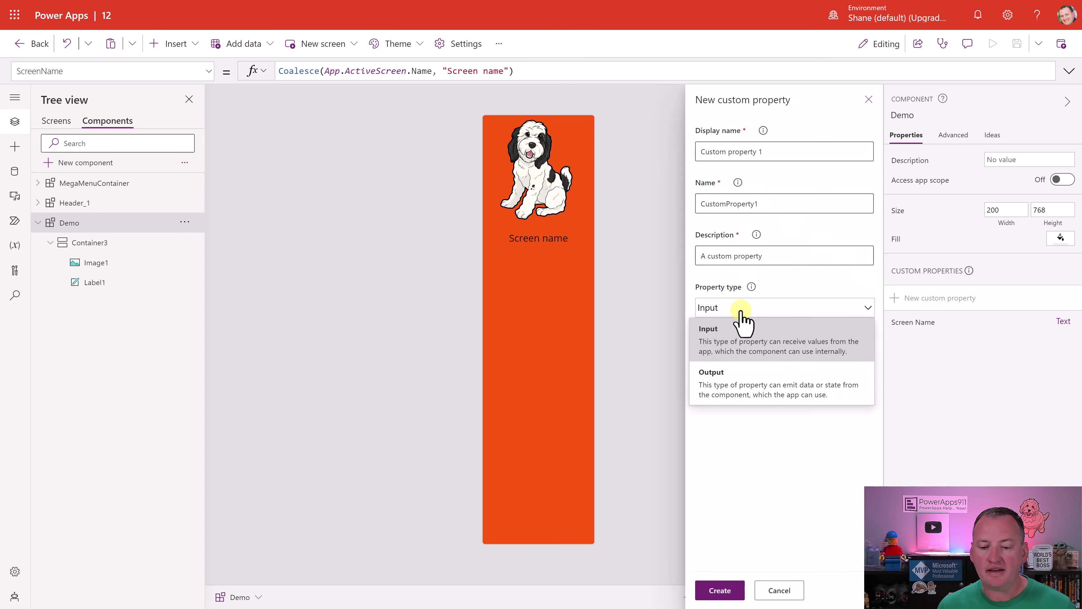
left_click(741, 325)
left_click(741, 362)
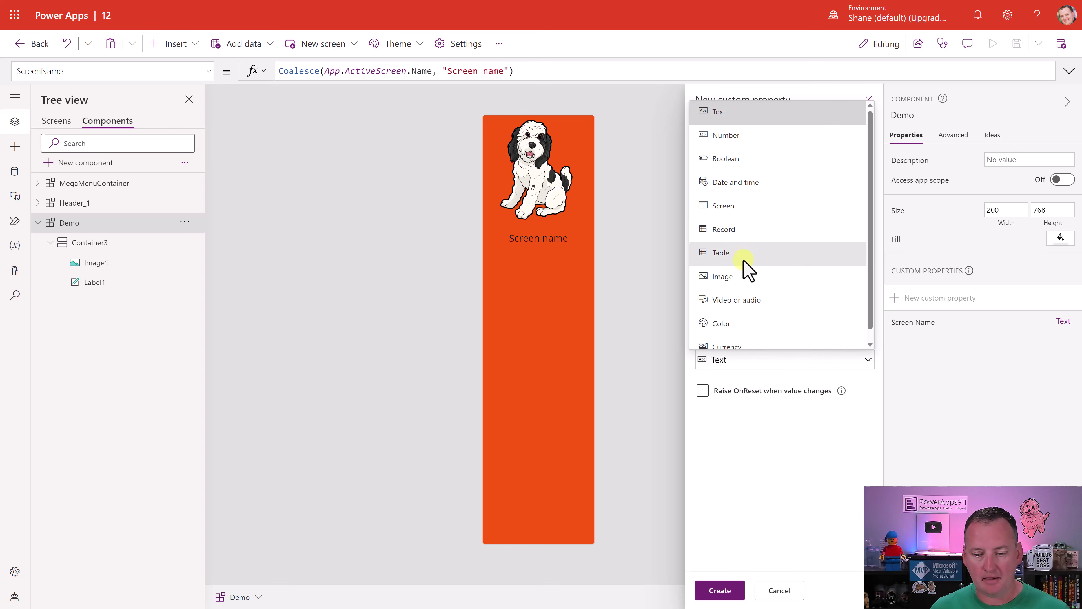
scroll(754, 300, "down", 1)
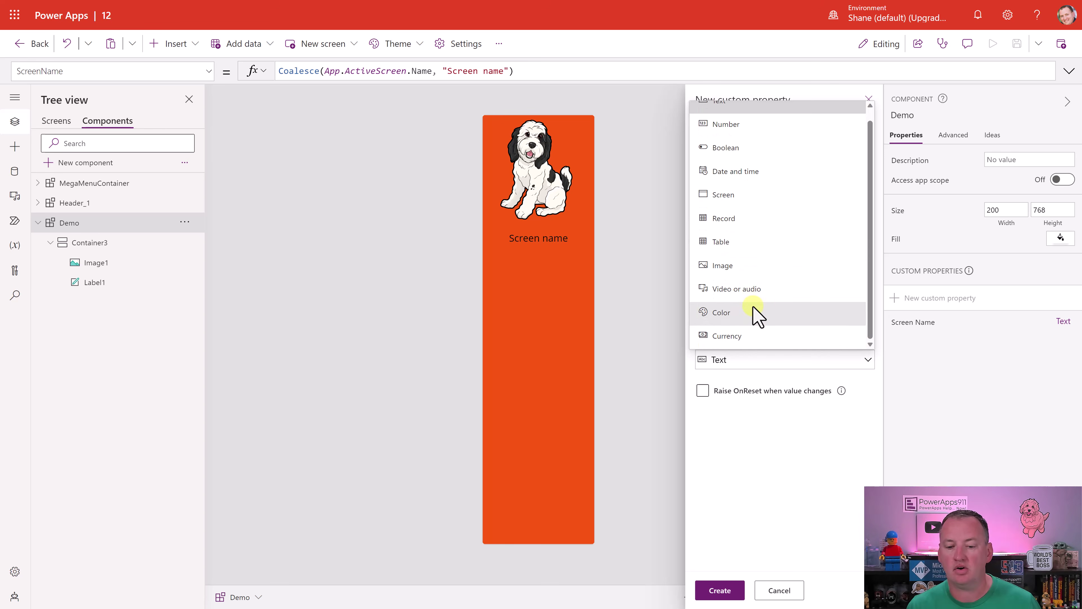
scroll(744, 273, "up", 1)
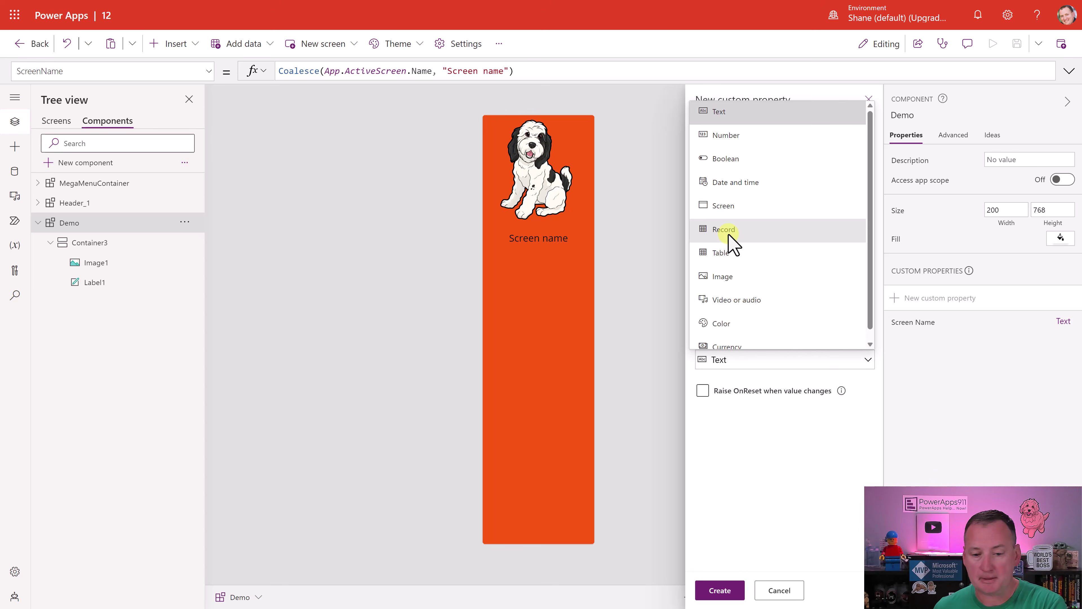
left_click(531, 278)
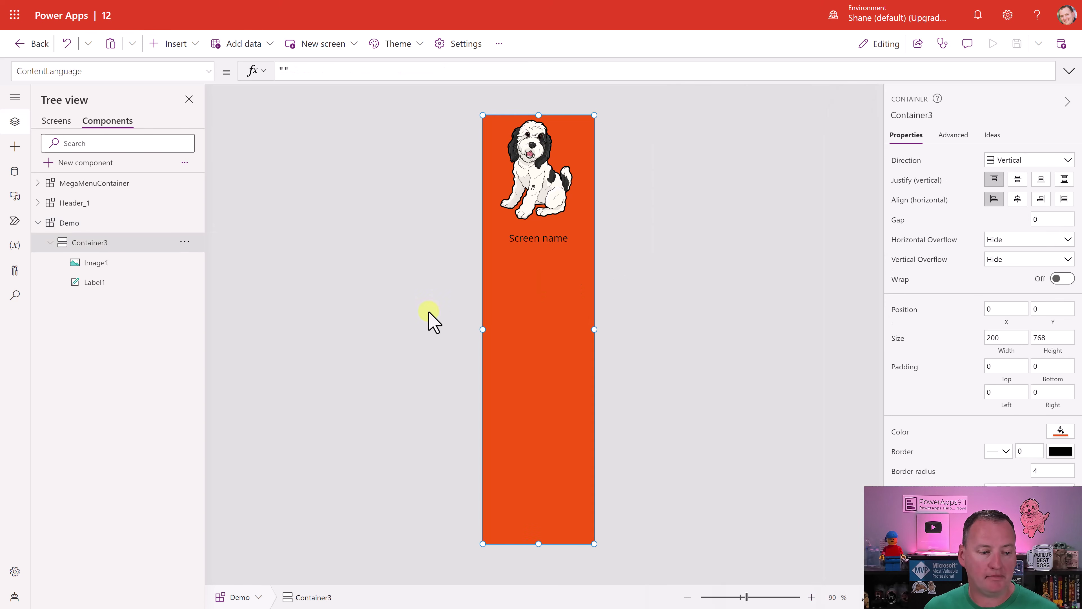
Insert a Back icon into the Demo component's container below the label and set its OnSelect formula to Navigate()
left_click(170, 47)
type("back")
left_click(200, 121)
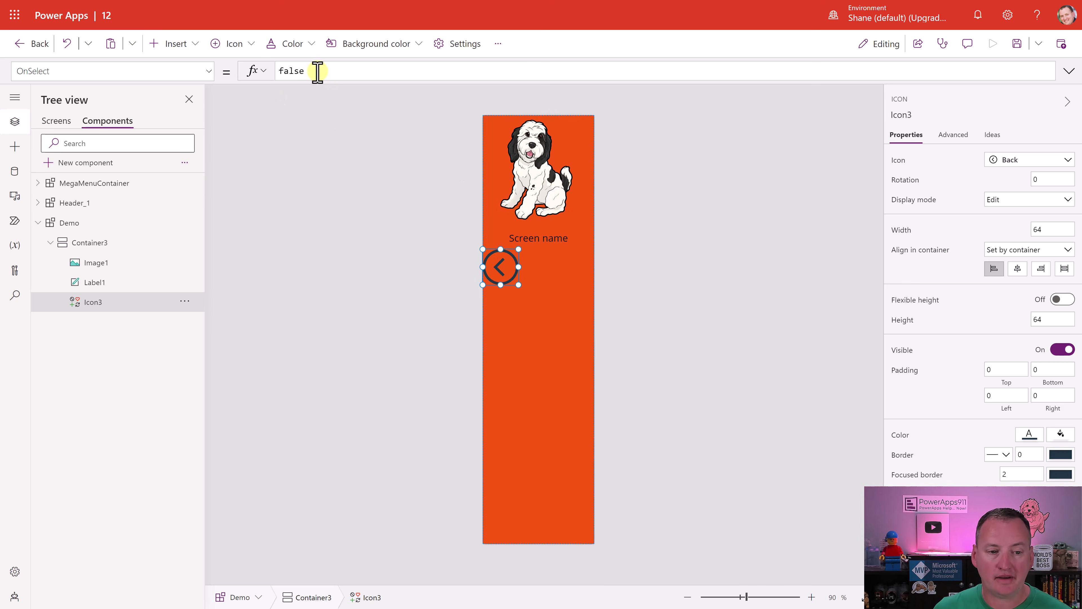
double_click(300, 70)
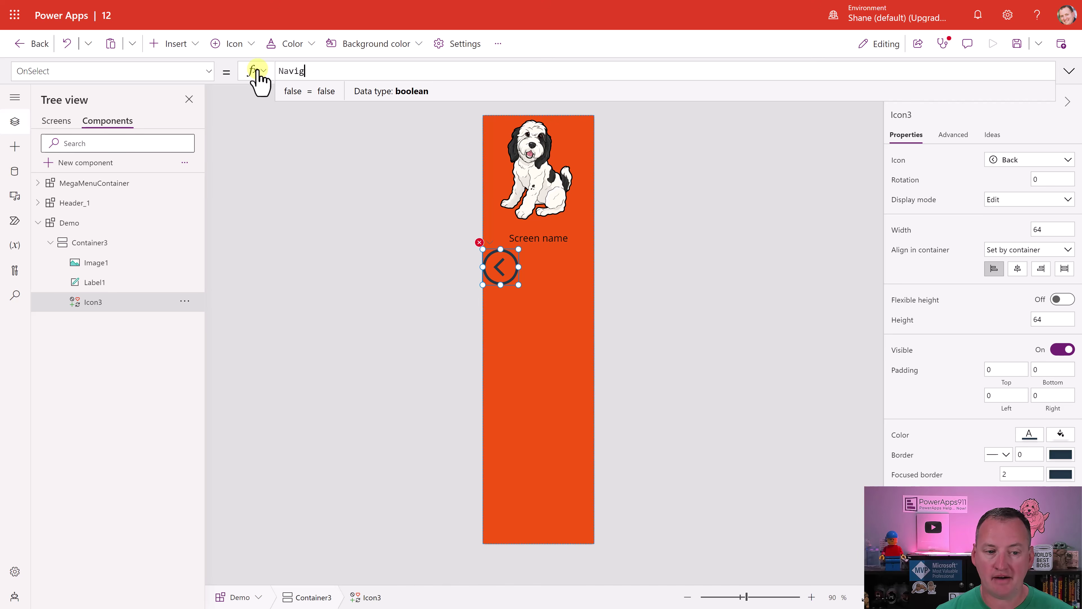
key("Tab")
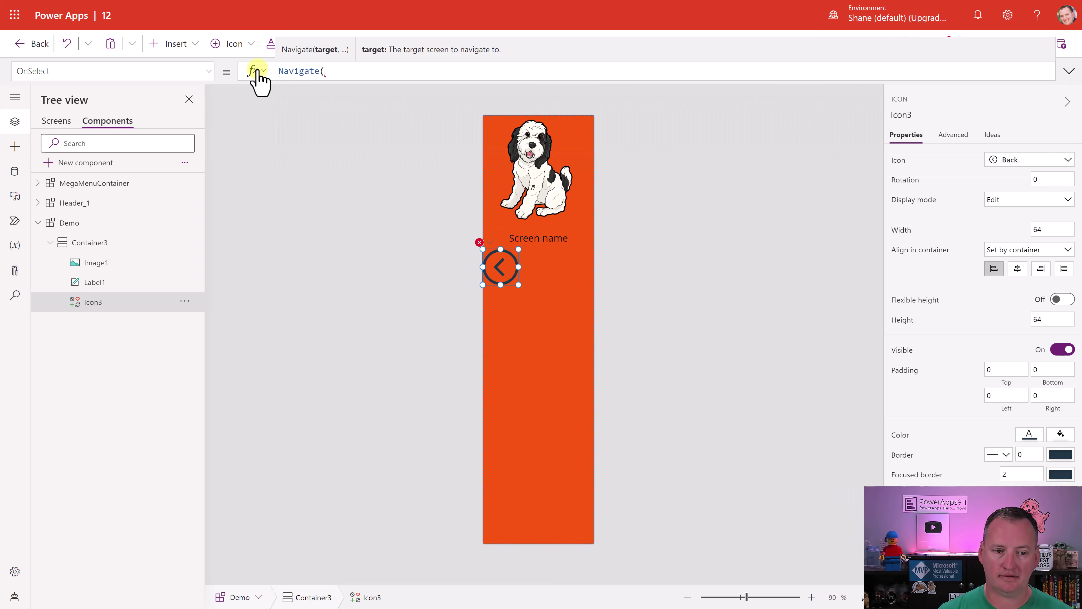
type(")")
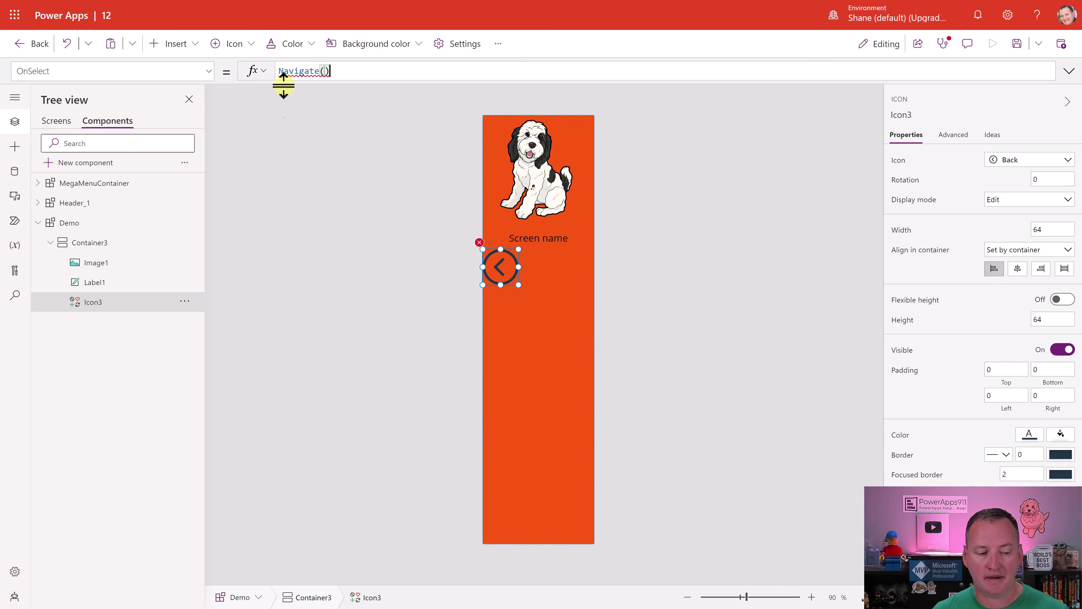
Create an input custom property named BackScreen with the Screen data type on the Demo component
left_click(67, 225)
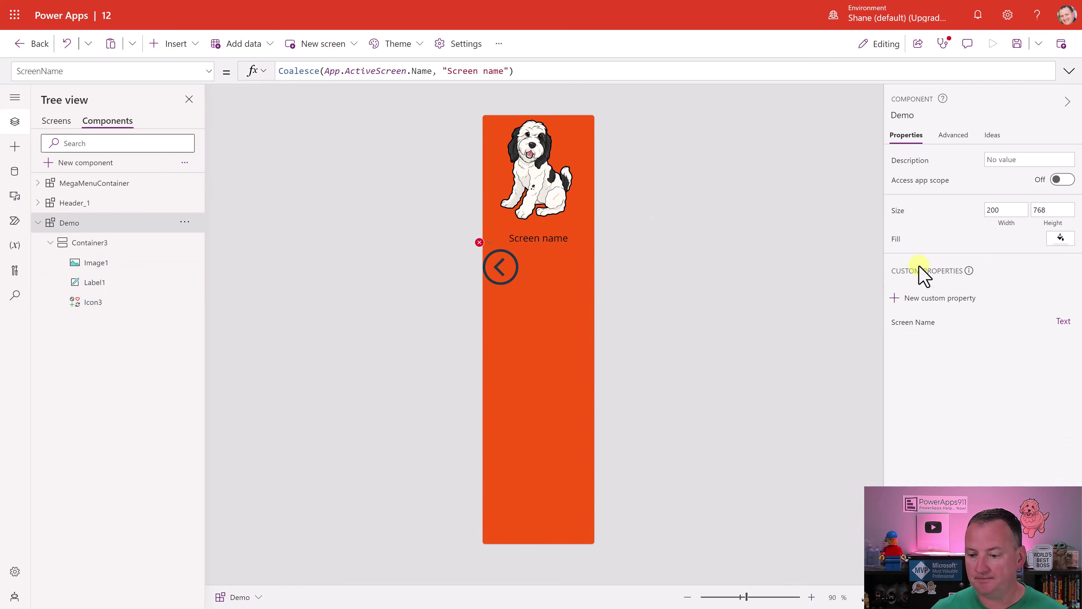
left_click(930, 298)
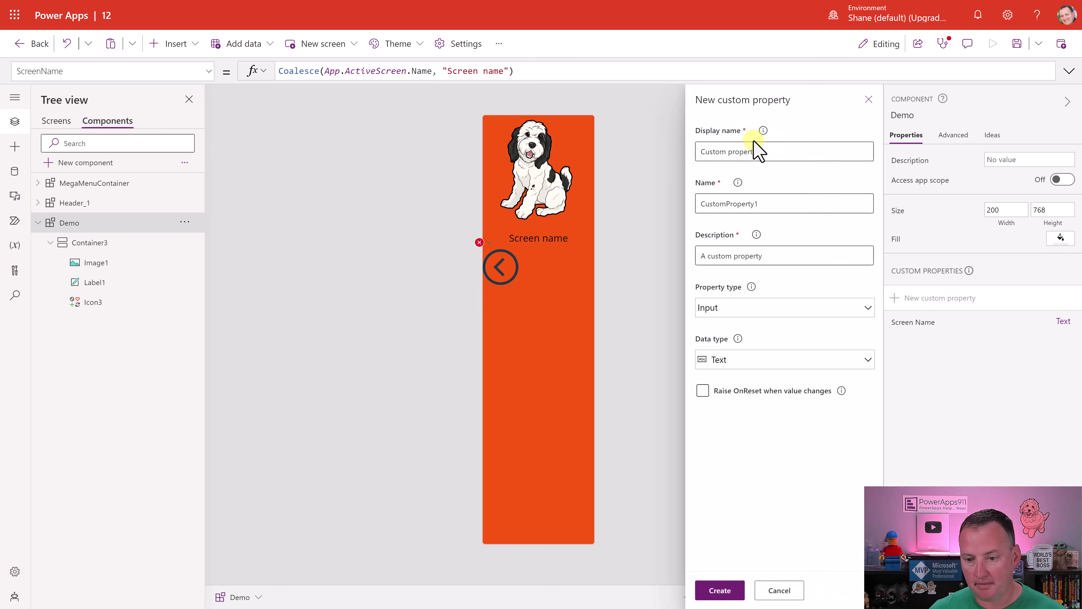
left_click_drag(769, 152, 555, 154)
type("BackScreen")
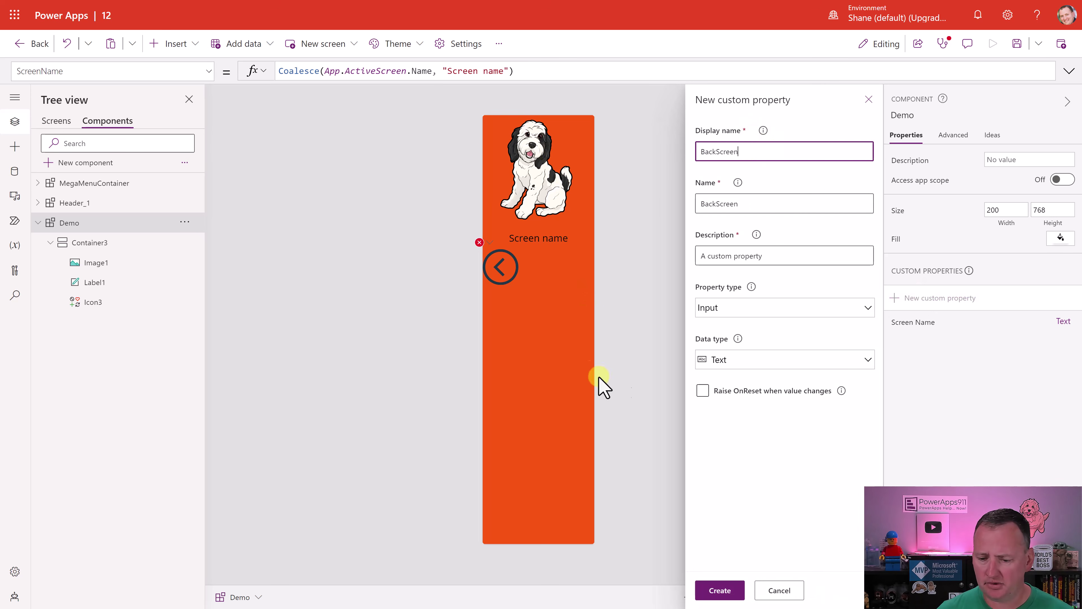
left_click(713, 360)
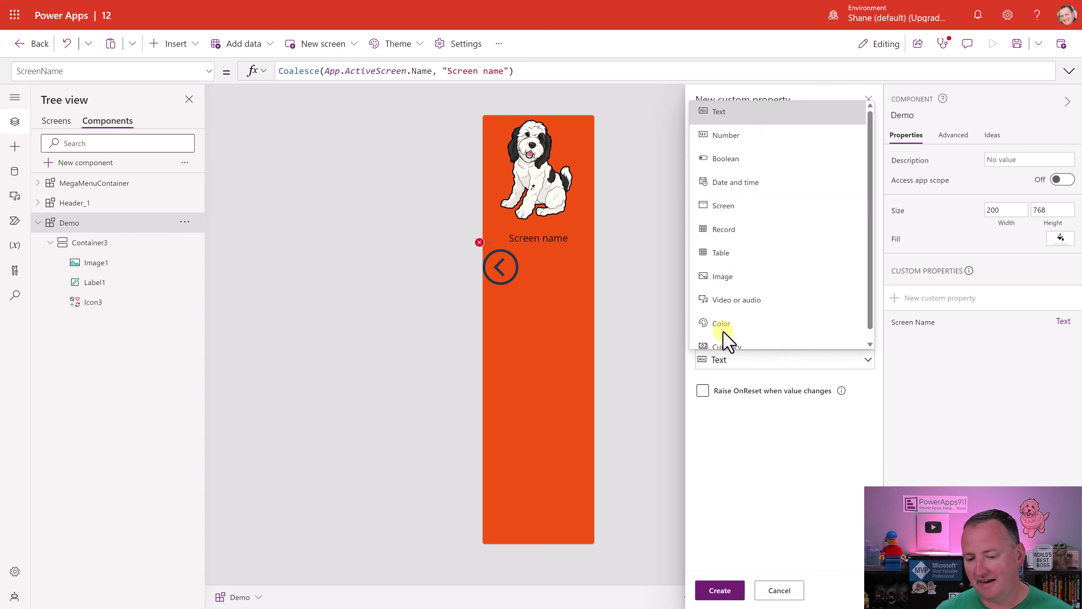
left_click(724, 208)
left_click(729, 590)
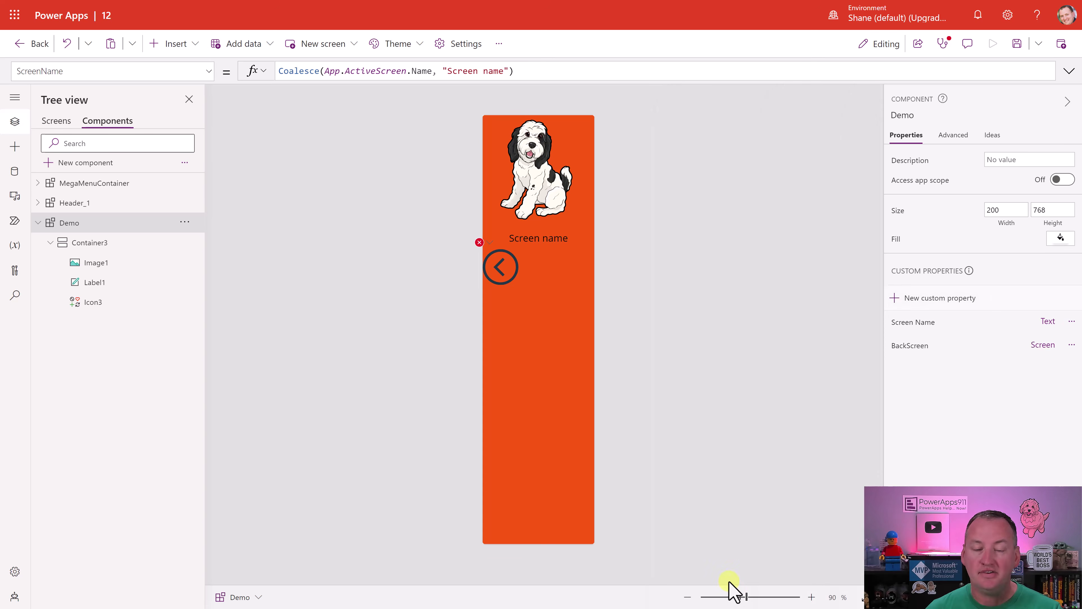
Complete the Back icon's OnSelect formula as Navigate(Demo.BackScreen)
left_click(511, 274)
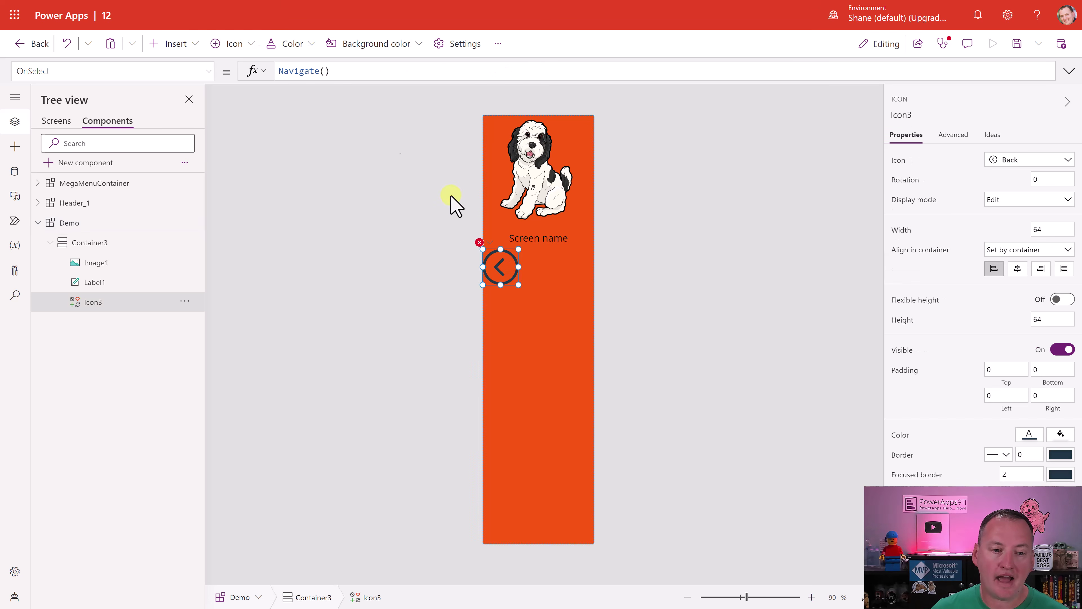
left_click(323, 72)
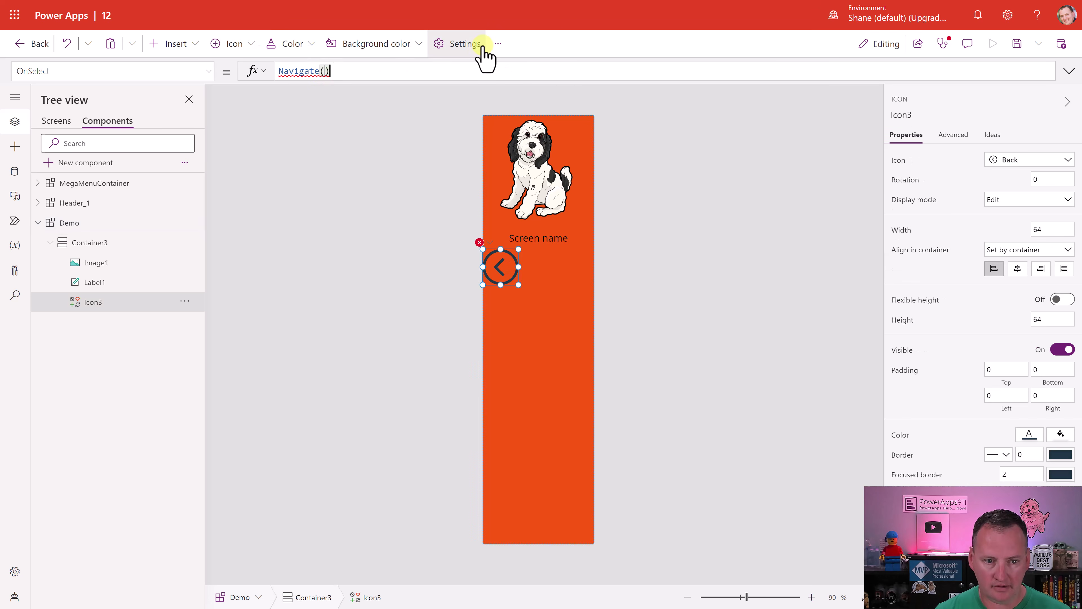
type("Demo")
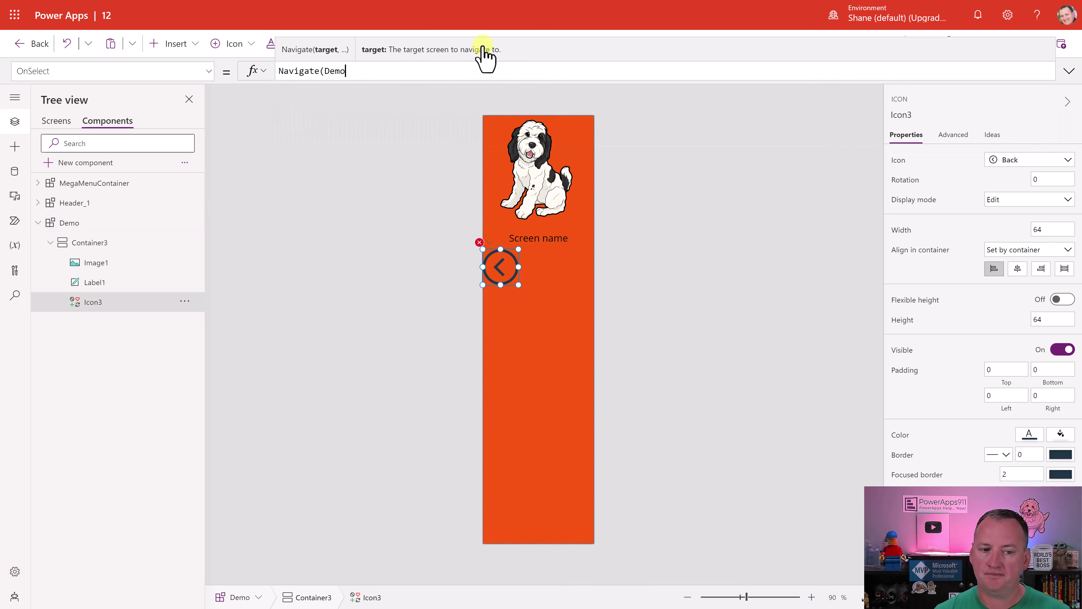
type(".Ba")
key("Tab")
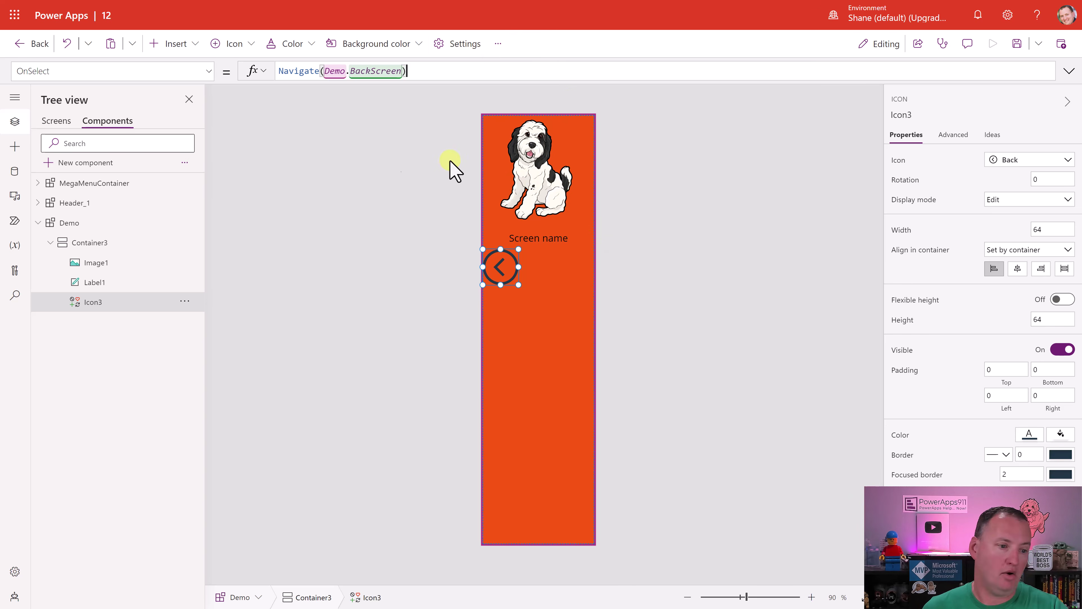
Set the BackScreen property of the Demo_1 instance on Screen Four to 'Airplane Screen'
left_click(56, 121)
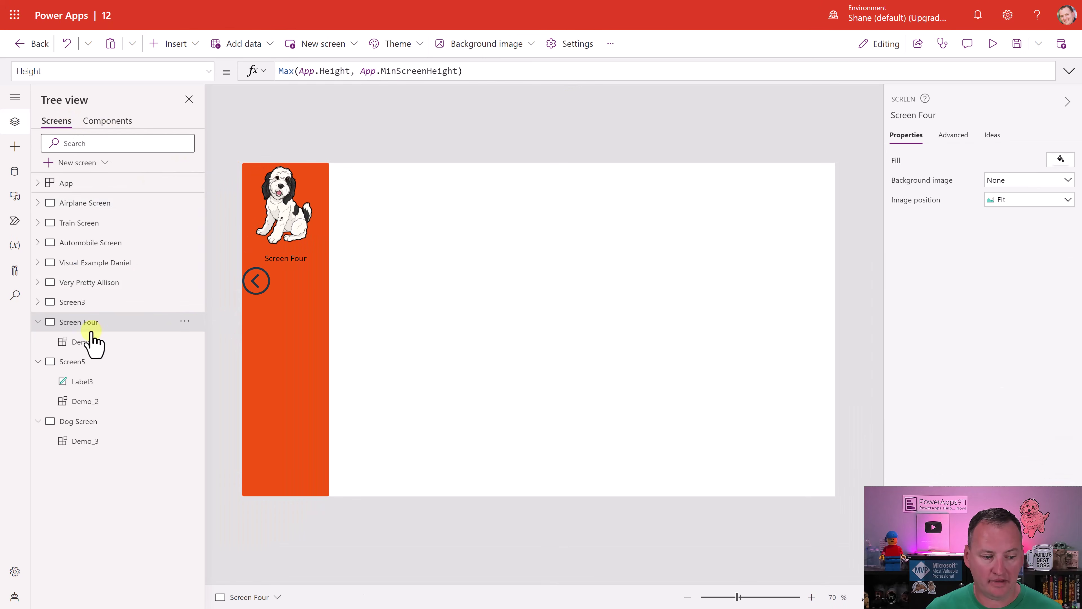
left_click(88, 342)
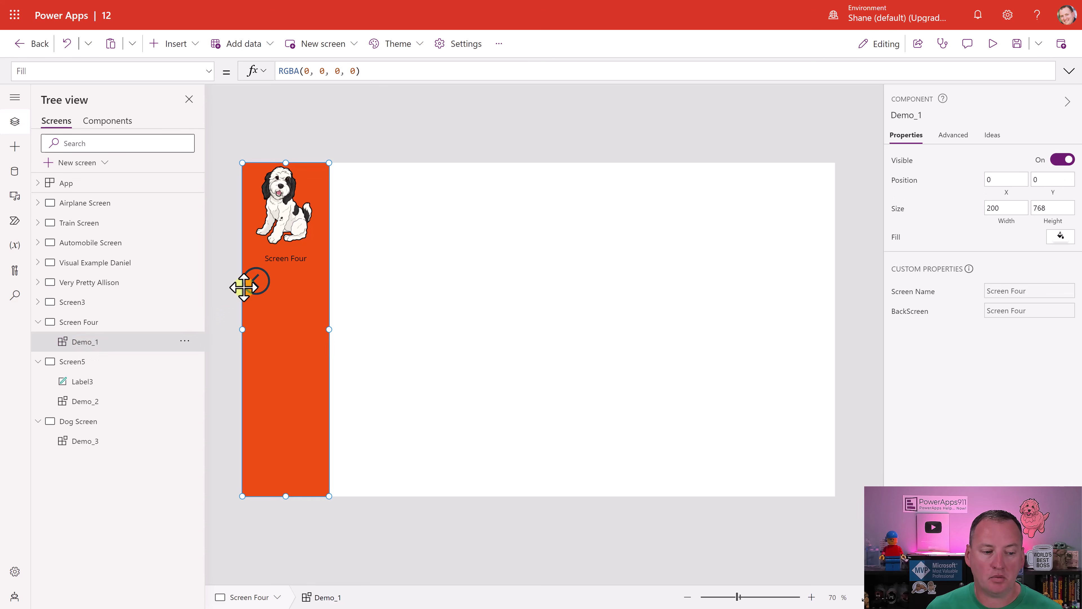
left_click(209, 72)
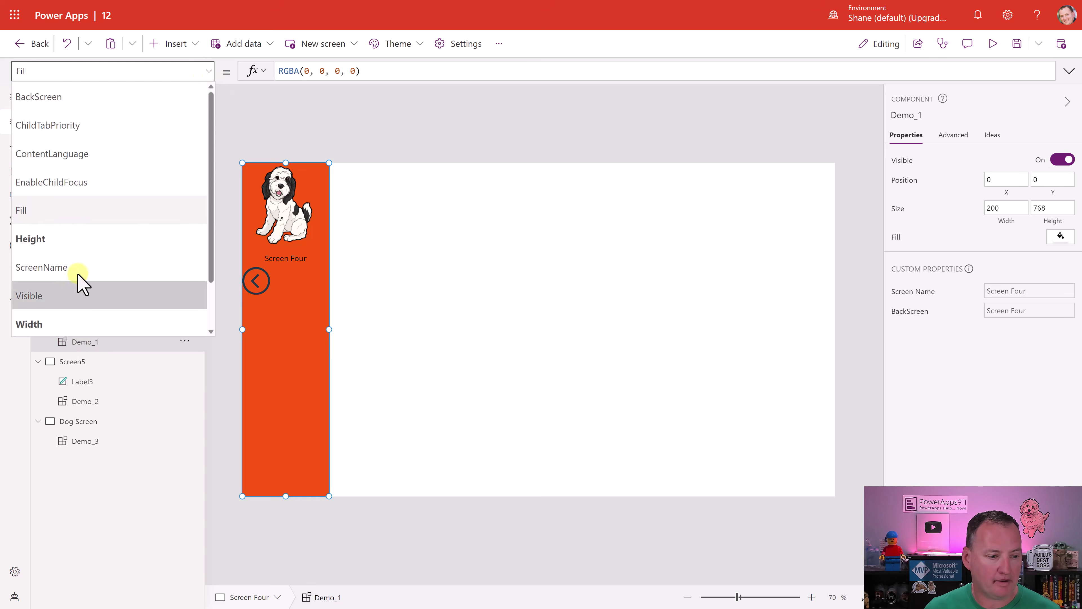
scroll(80, 213, "down", 1)
scroll(80, 179, "up", 1)
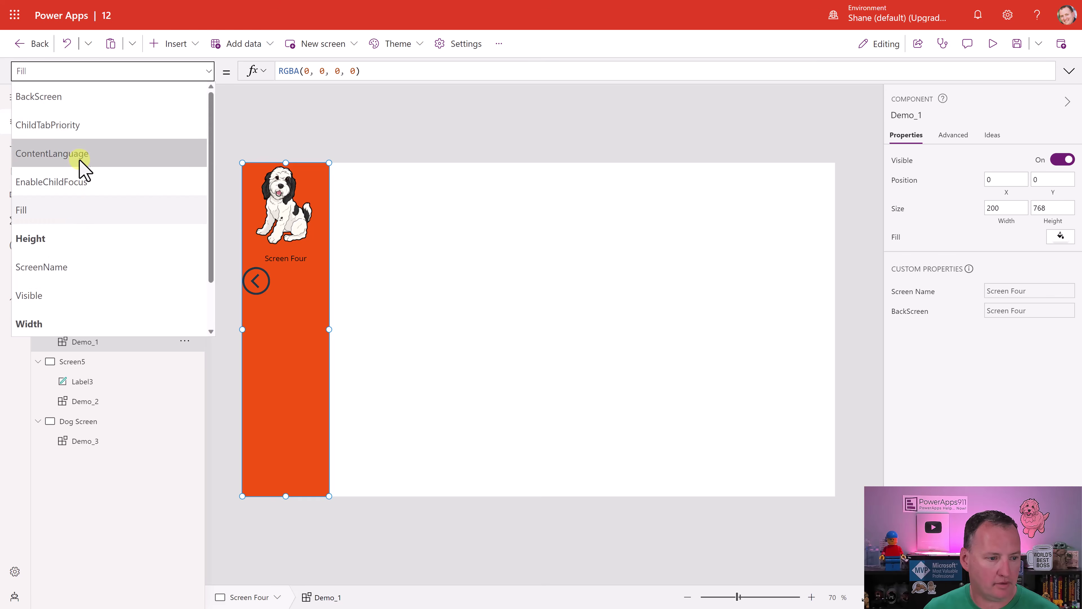
left_click(79, 101)
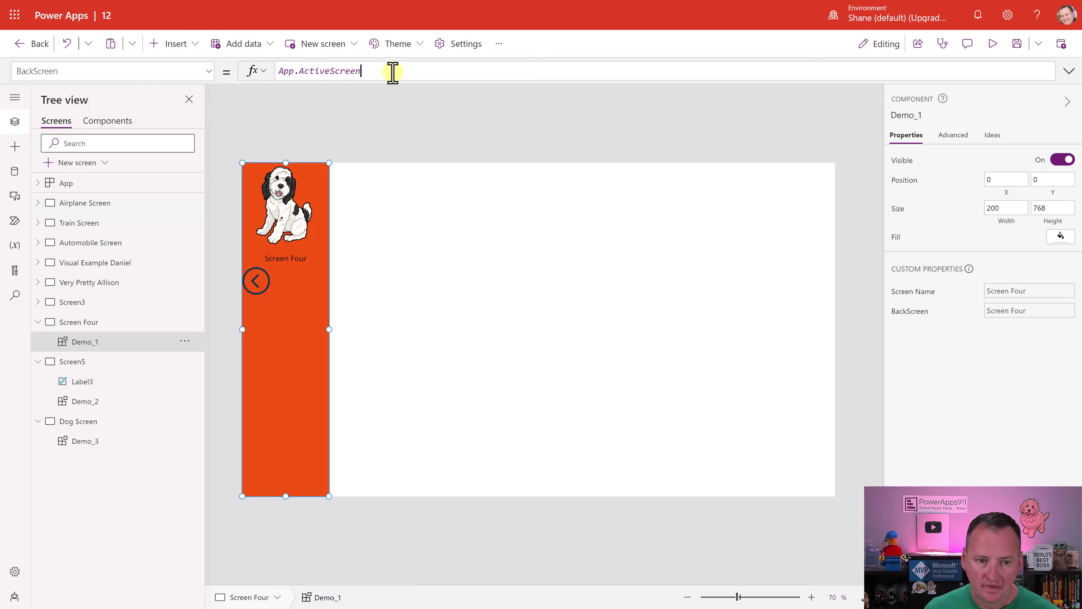
left_click(415, 72)
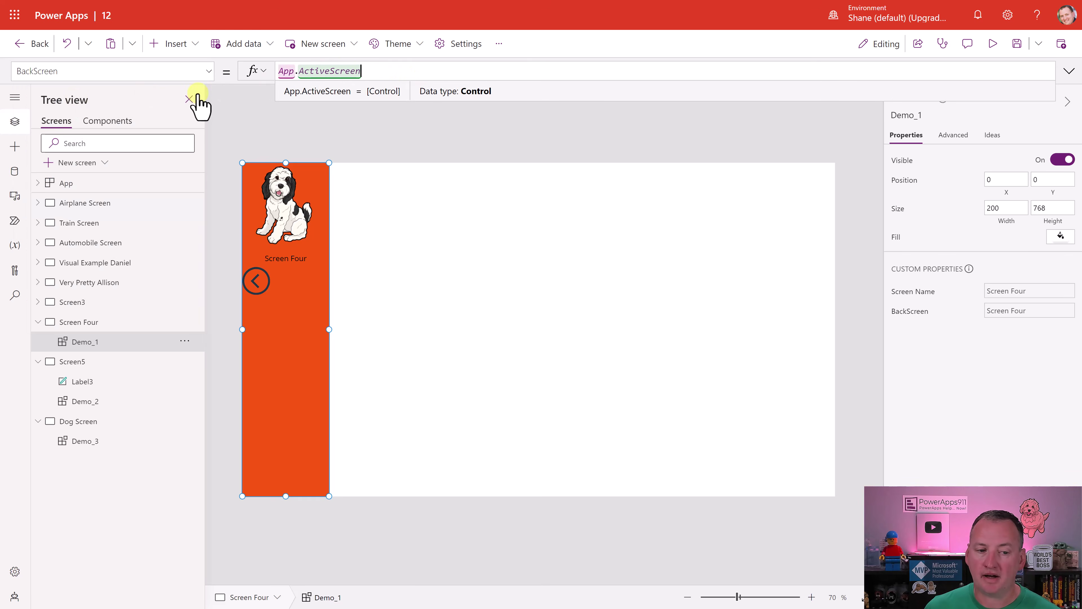
key("ctrl+a")
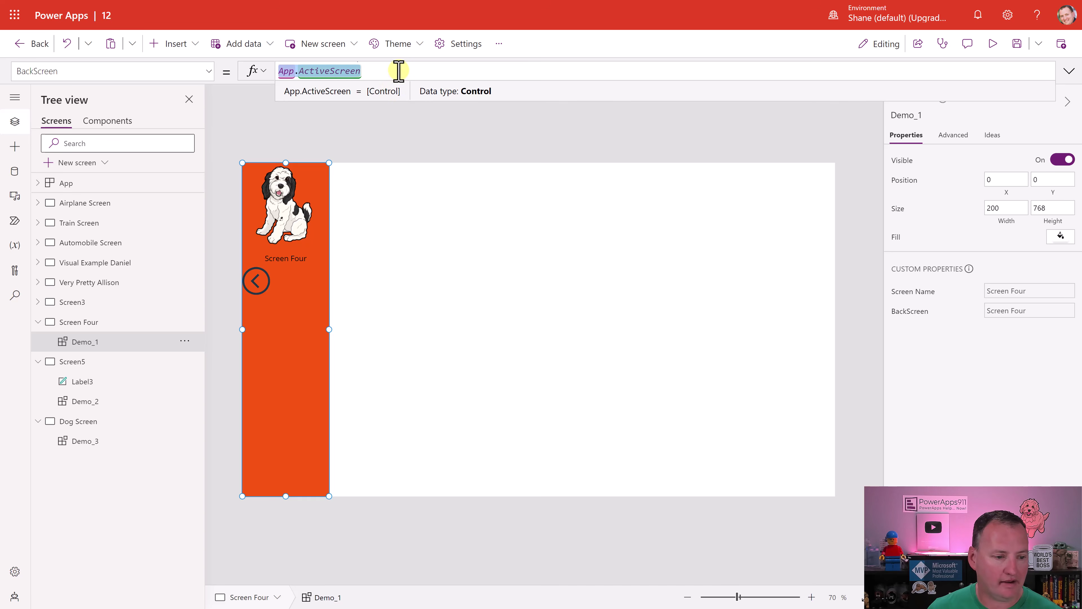
type("'Airplane Screen'")
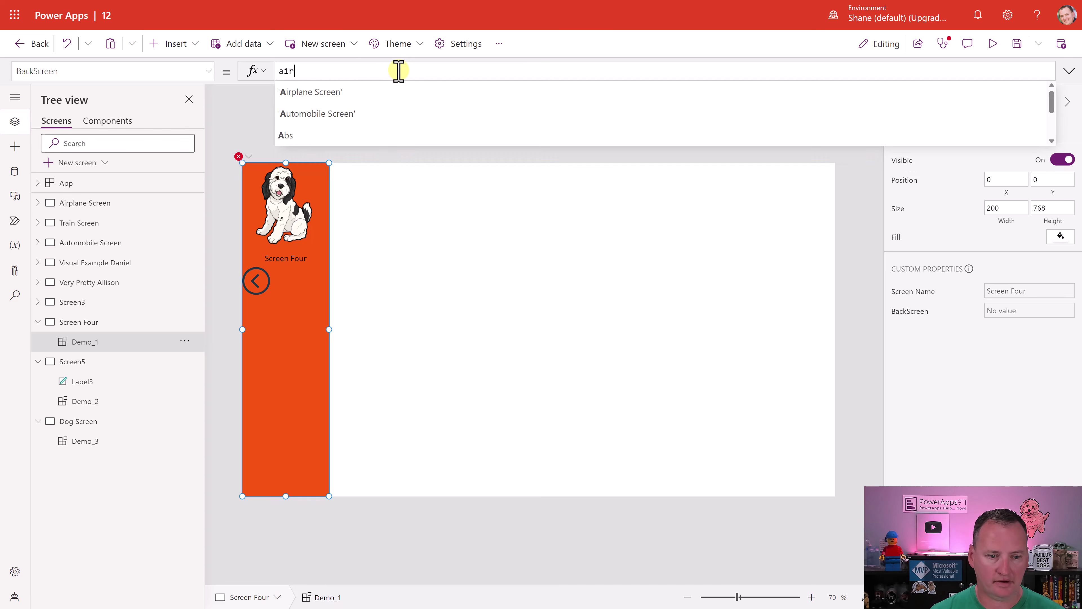
Preview Screen Four, test the side menu's back icon, and return to editing the Demo_1 instance
left_click(993, 44)
left_click(54, 236)
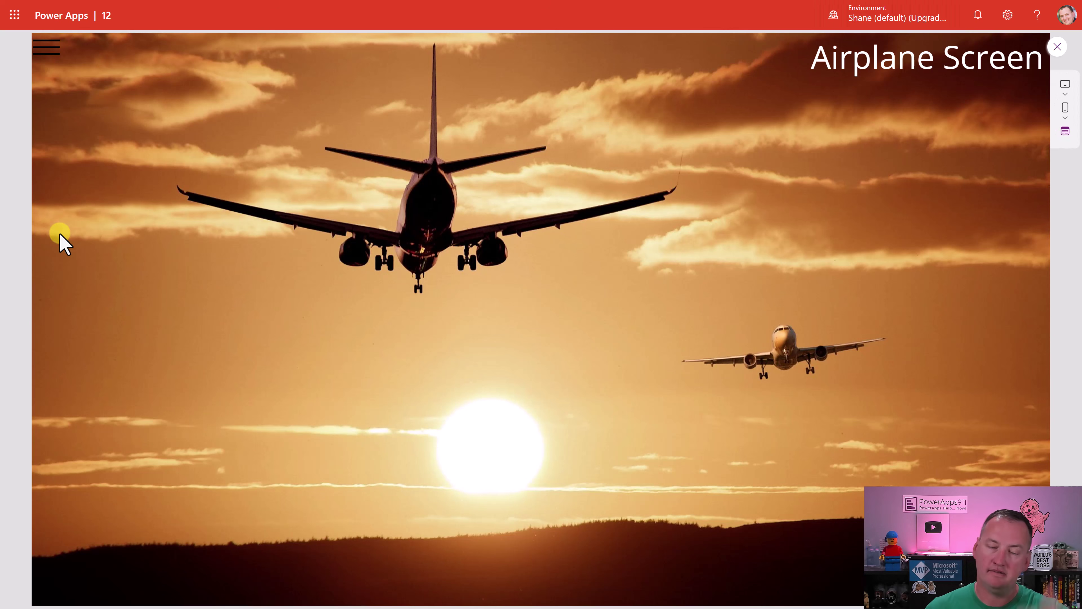
left_click(1057, 46)
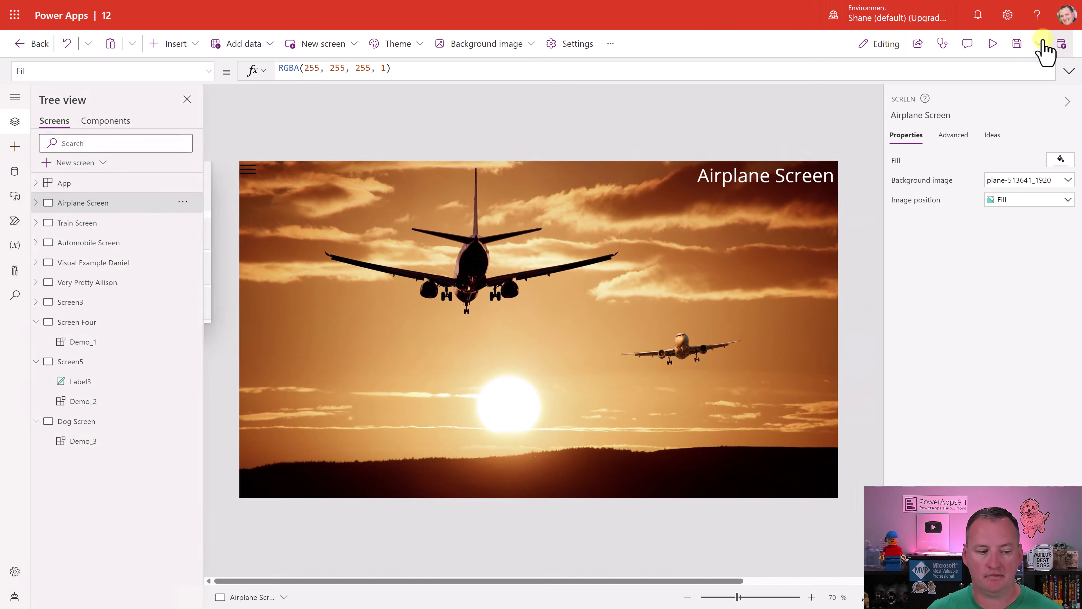
left_click(82, 342)
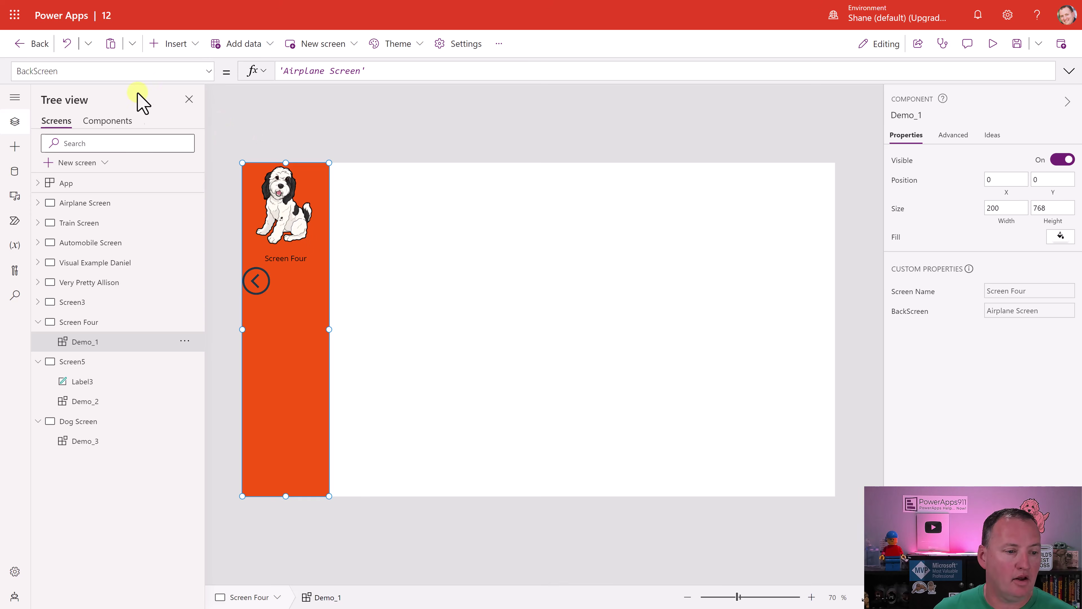
Insert a text label below the back icon in the Demo component's container and set its text to "More Text"
left_click(108, 120)
left_click(528, 326)
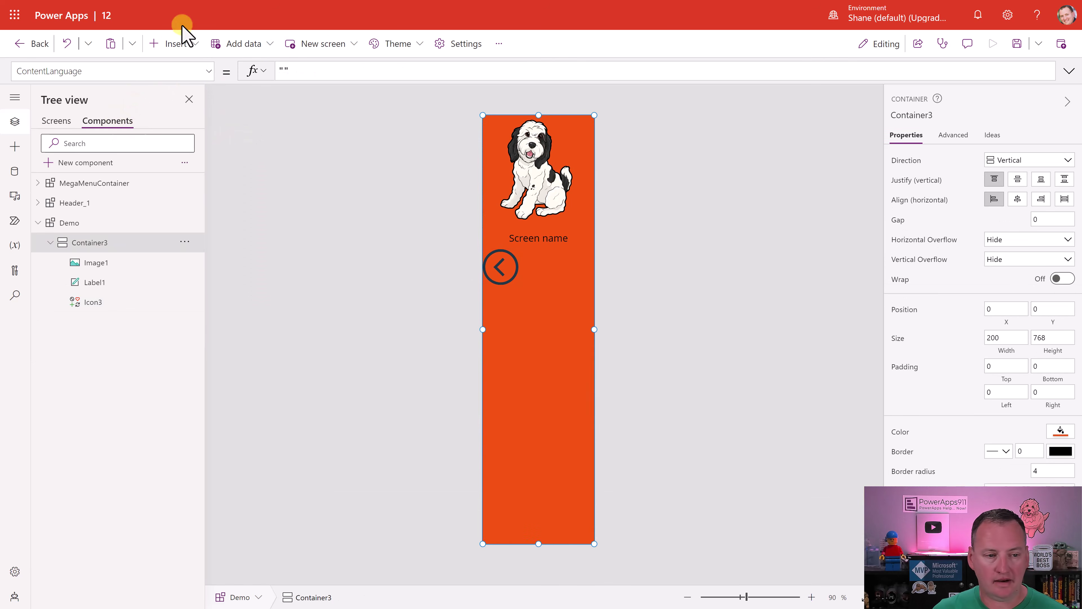
left_click(178, 46)
left_click(196, 124)
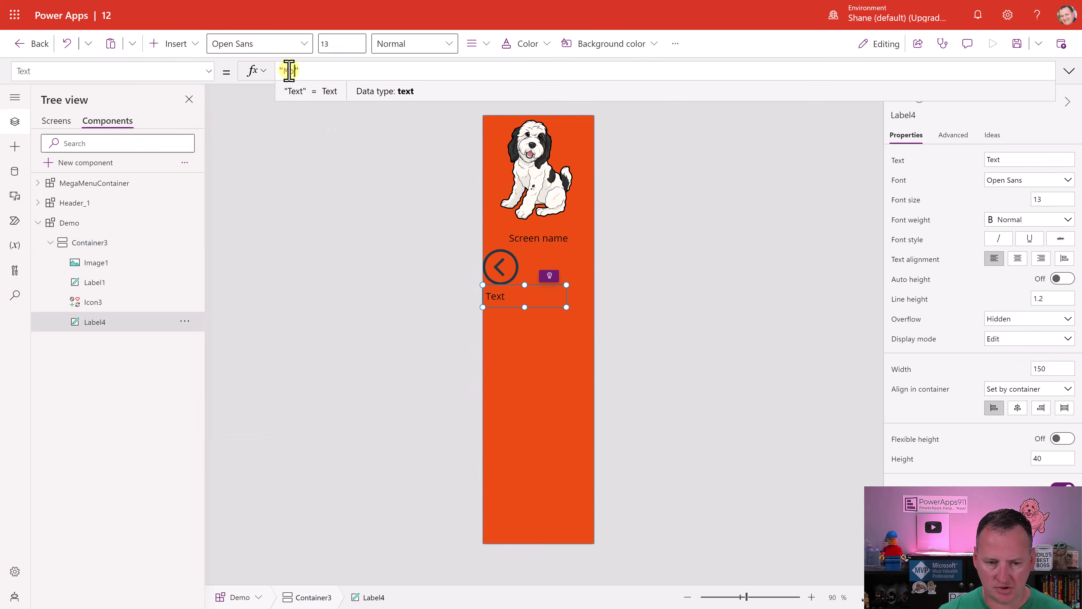
type("xt")
left_click(661, 301)
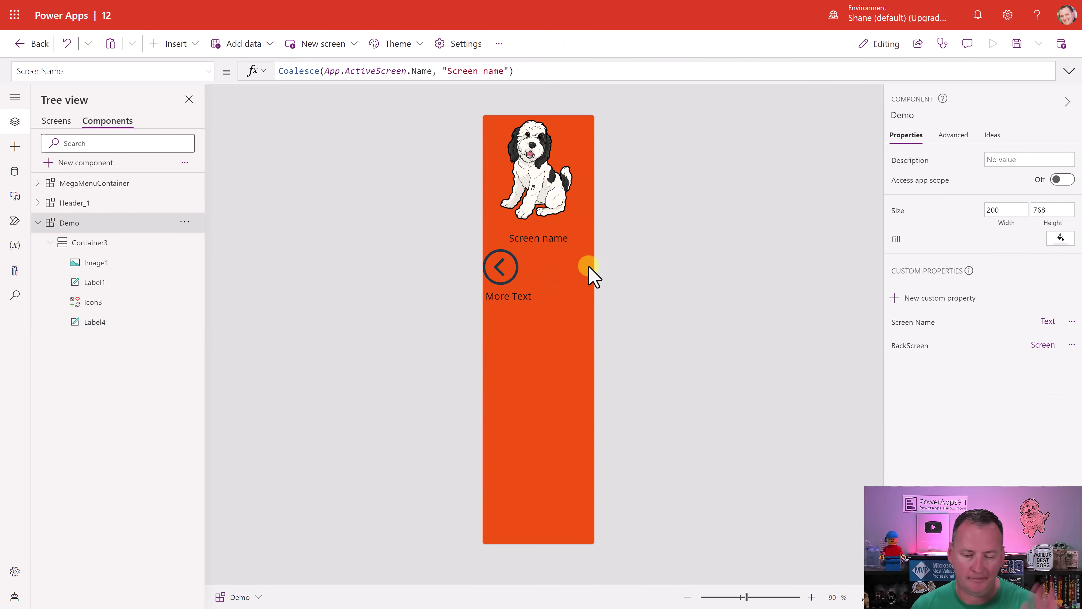
Start a new custom property on the Demo component with the display name Back Visible and the name BackVisible
left_click(515, 274)
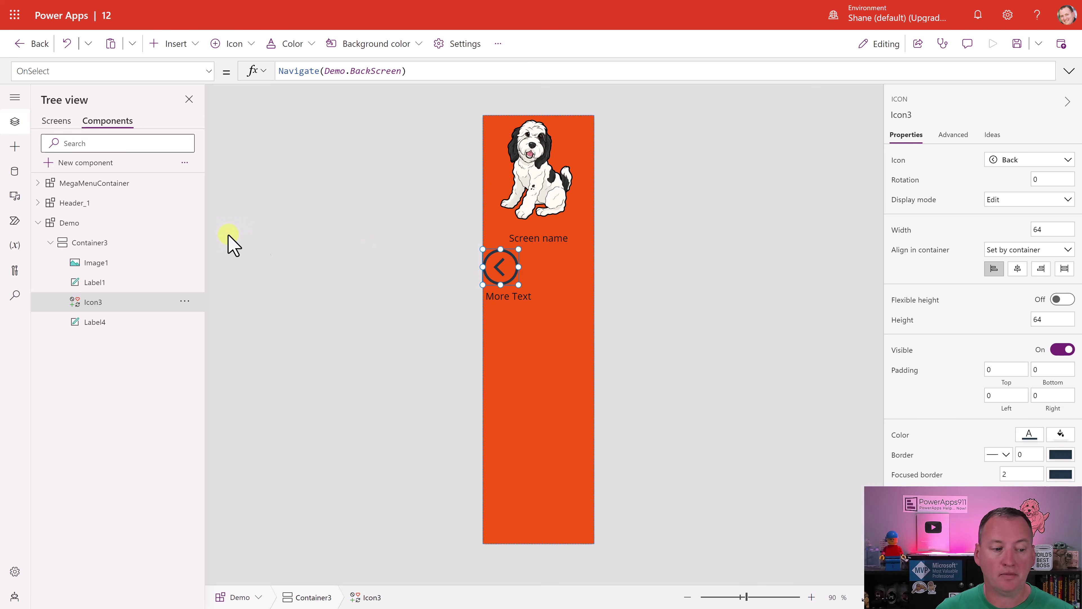
left_click(280, 239)
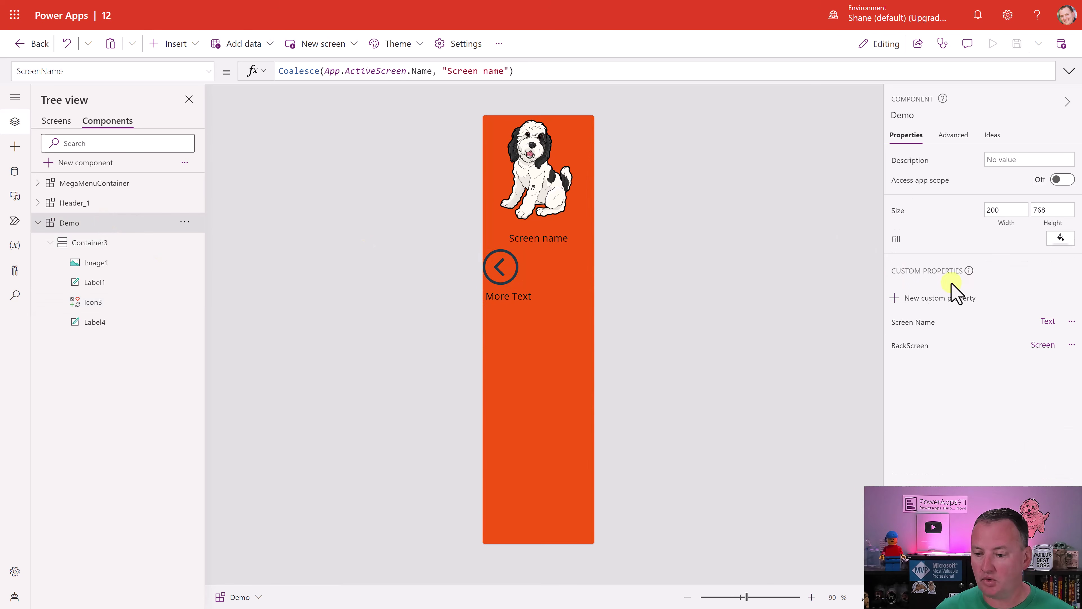
left_click(944, 301)
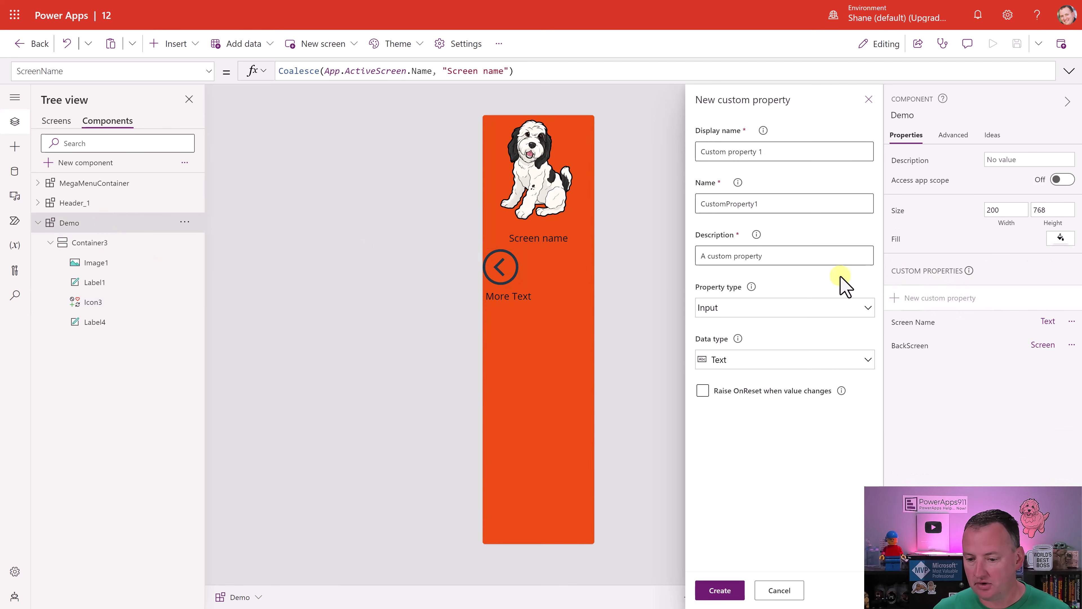
triple_click(775, 152)
type("Back")
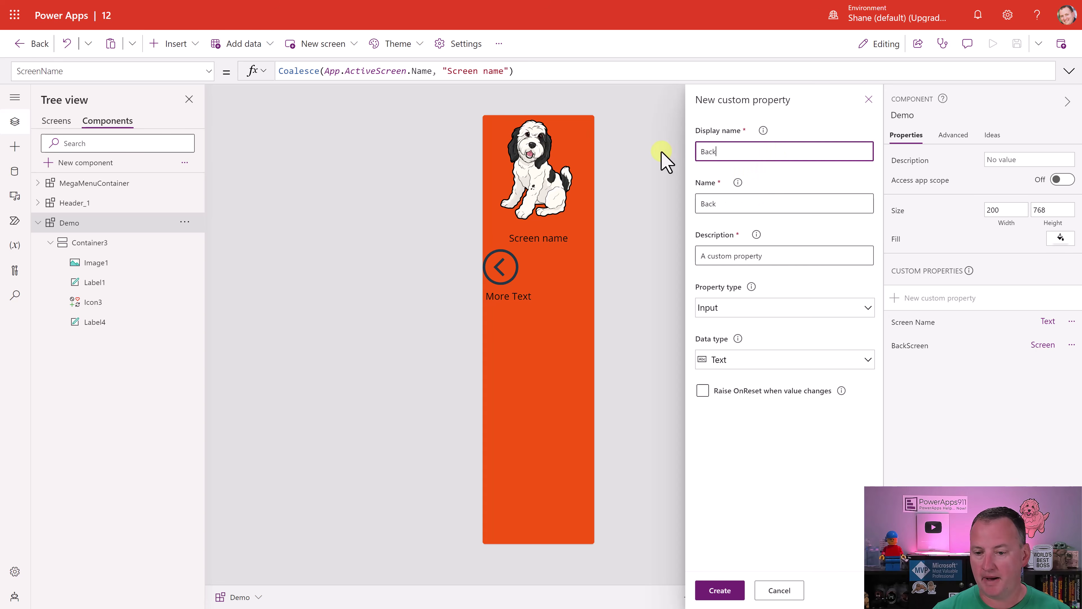
type("Visible")
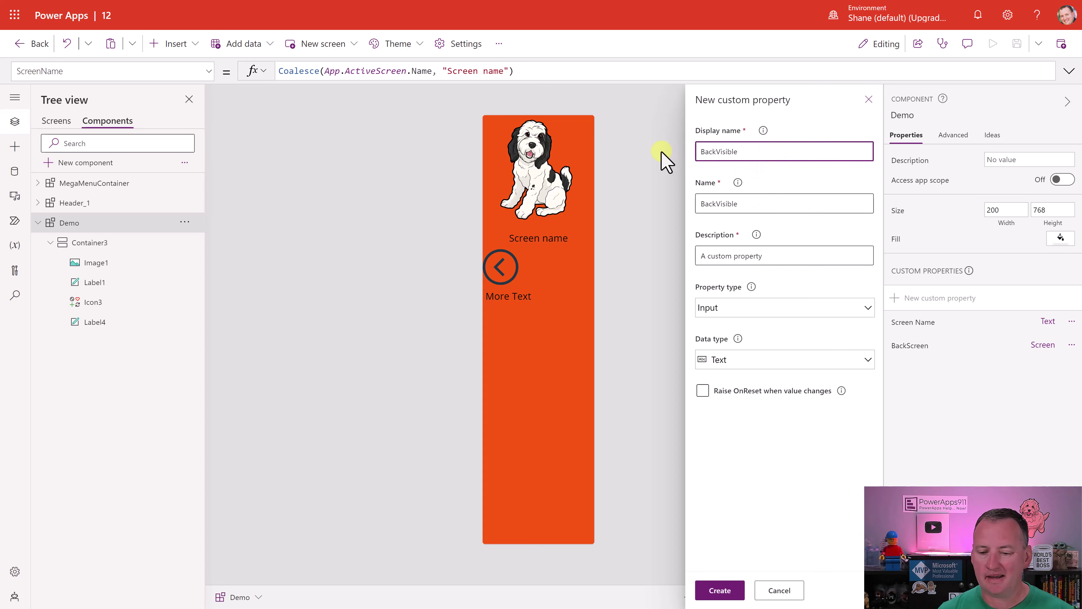
key("Left")
key("Left")
key("Left")
key("Left")
key("Left")
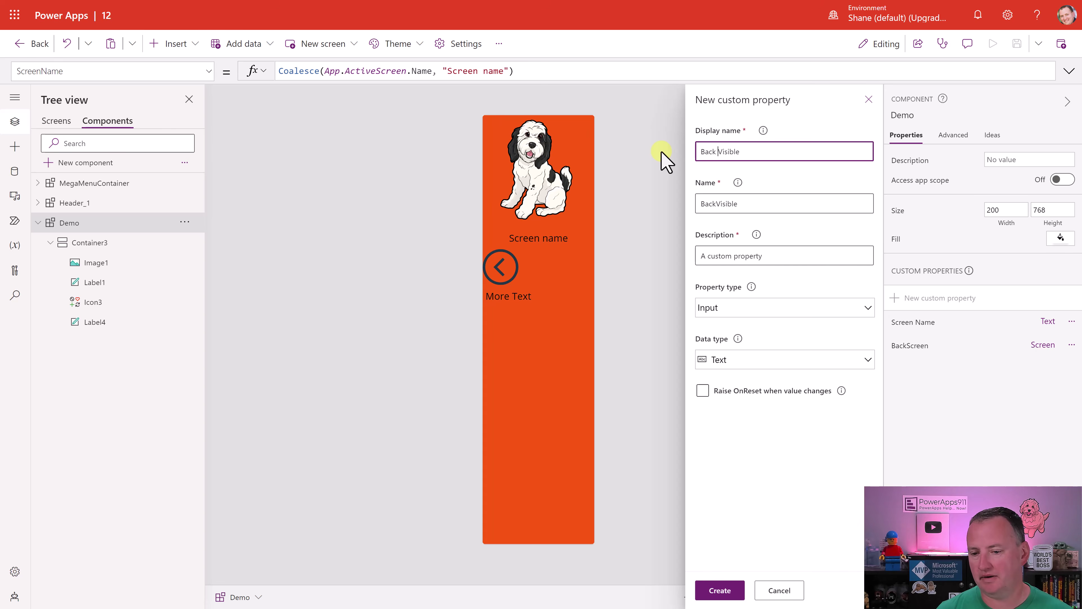
Give the Back Visible property the Input property type and Boolean data type, and create it
left_click(743, 309)
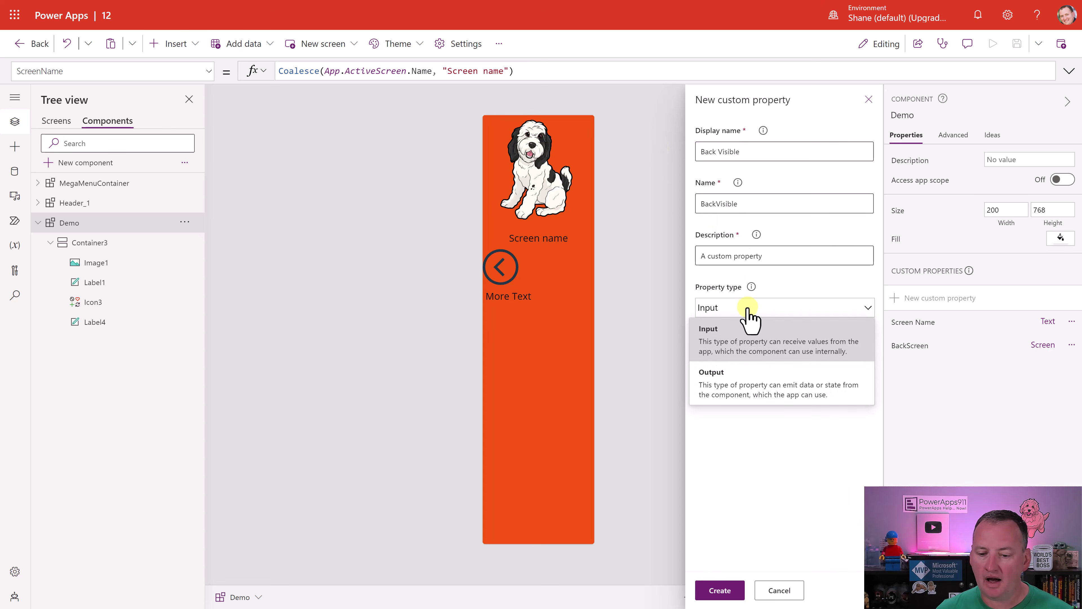
left_click(746, 328)
left_click(743, 360)
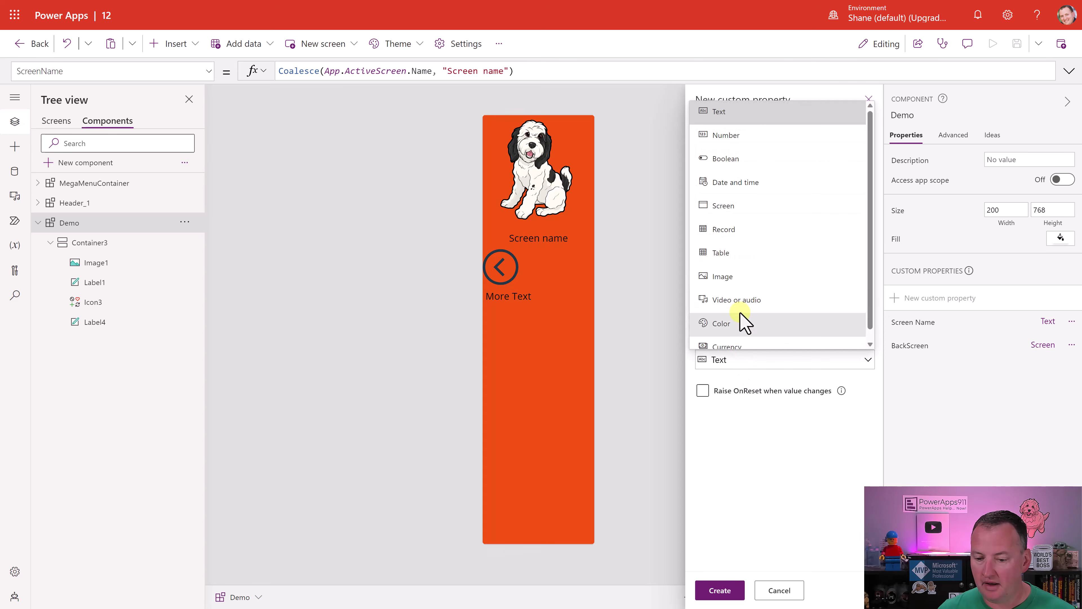
left_click(726, 158)
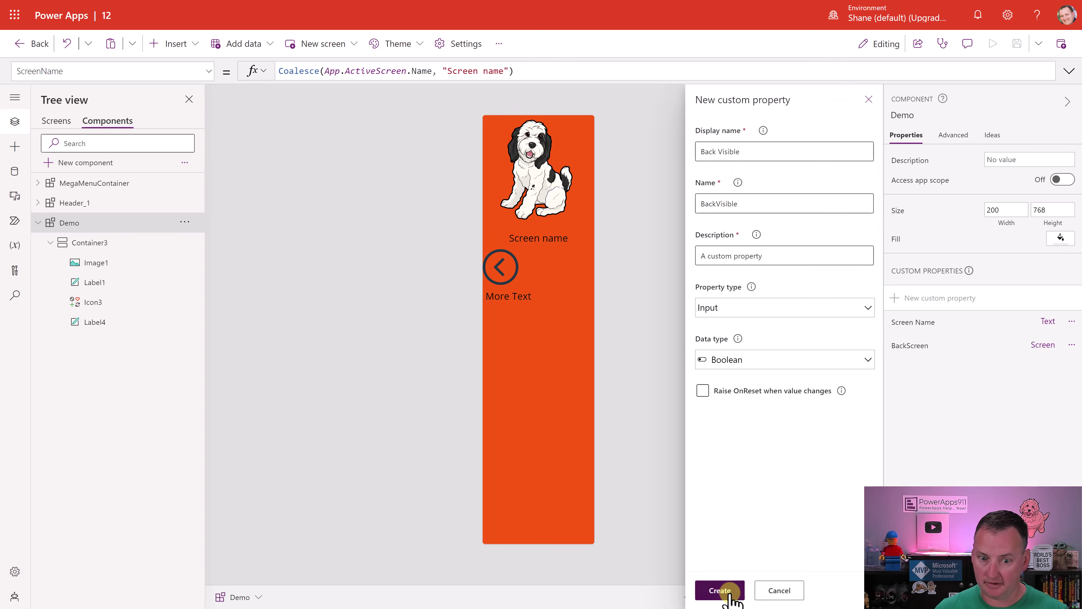
left_click(720, 590)
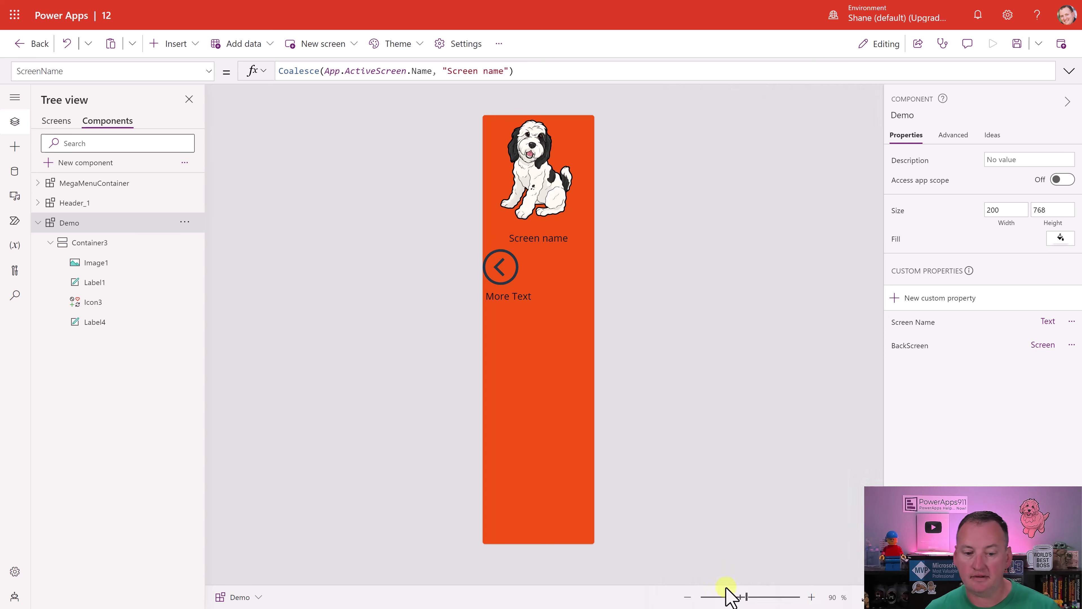
Set the Visible property of the Demo component's back icon to Demo.BackVisible
left_click(517, 279)
left_click(209, 71)
scroll(128, 245, "down", 5)
left_click(102, 239)
double_click(316, 75)
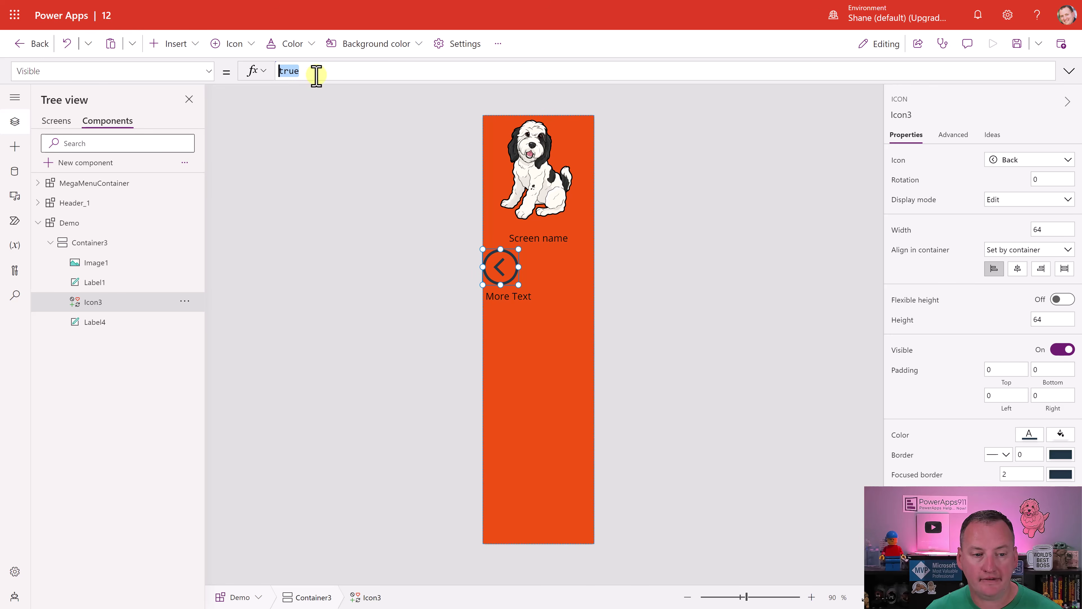
type("demo")
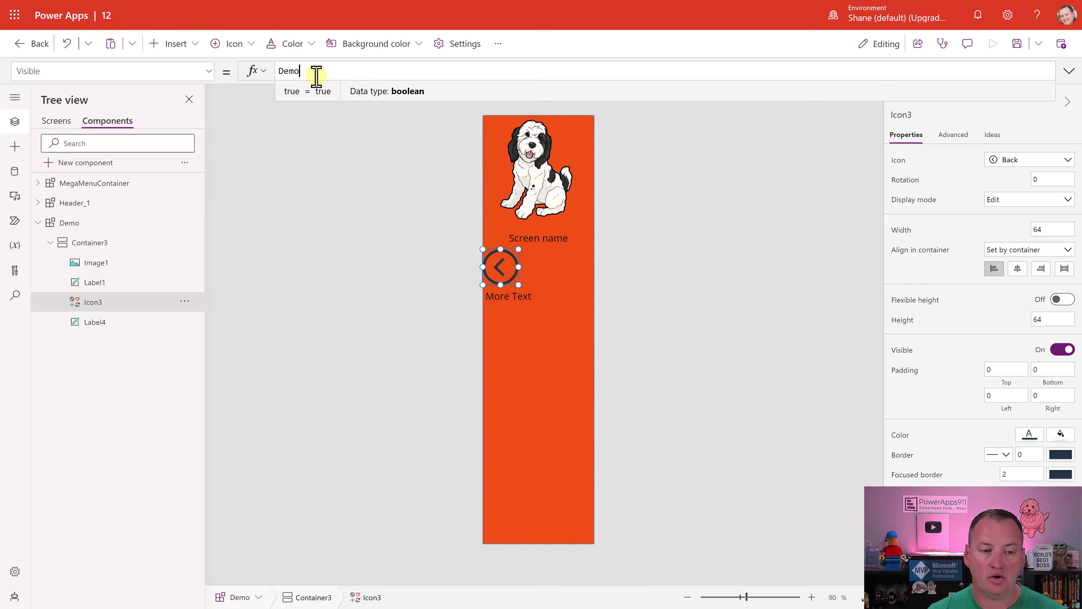
type(".BackVisible")
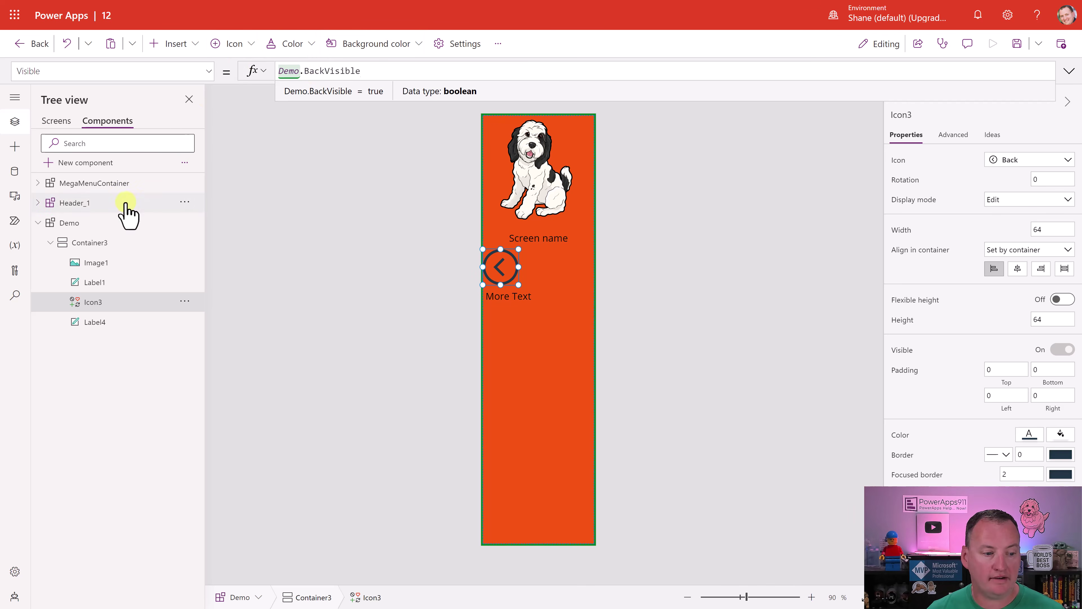
Check the default formula of the BackVisible property on the Demo component
left_click(106, 225)
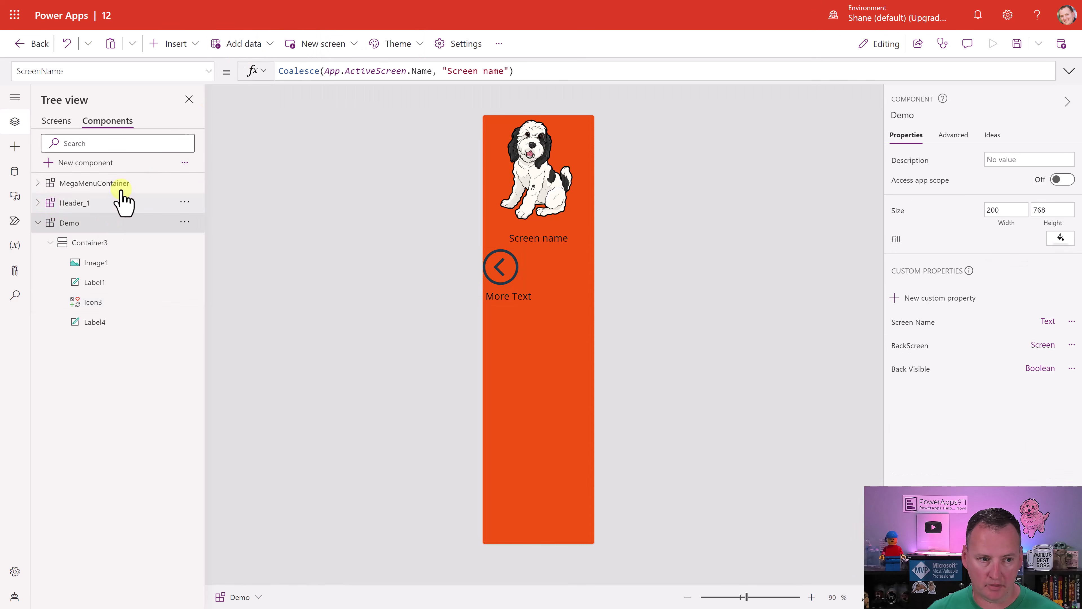
left_click(208, 71)
left_click(133, 102)
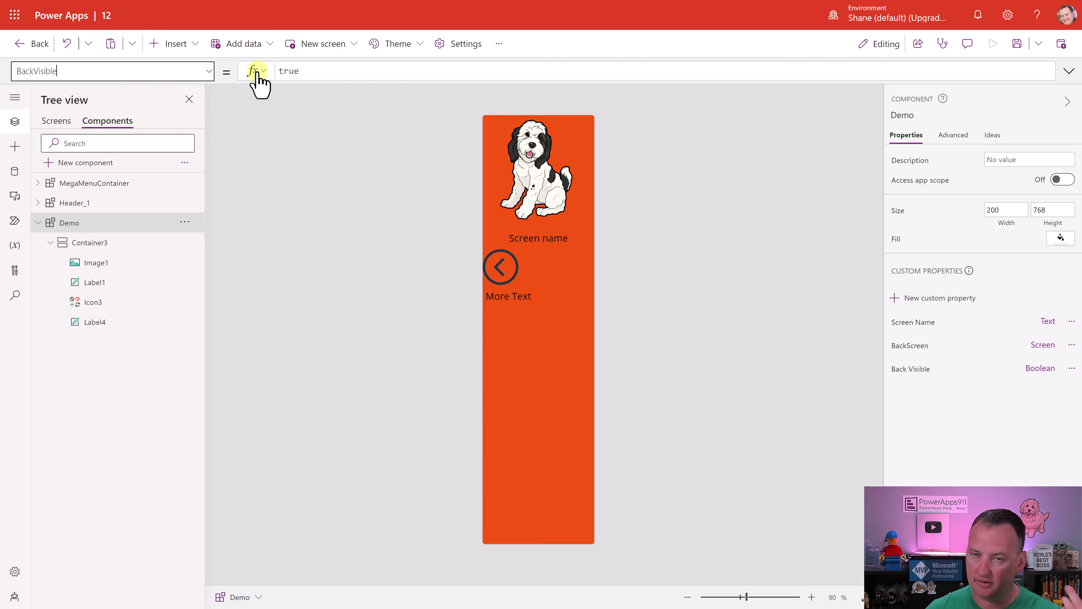
Set the BackVisible property of the Demo_1 instance on Screen Four to false
left_click(55, 122)
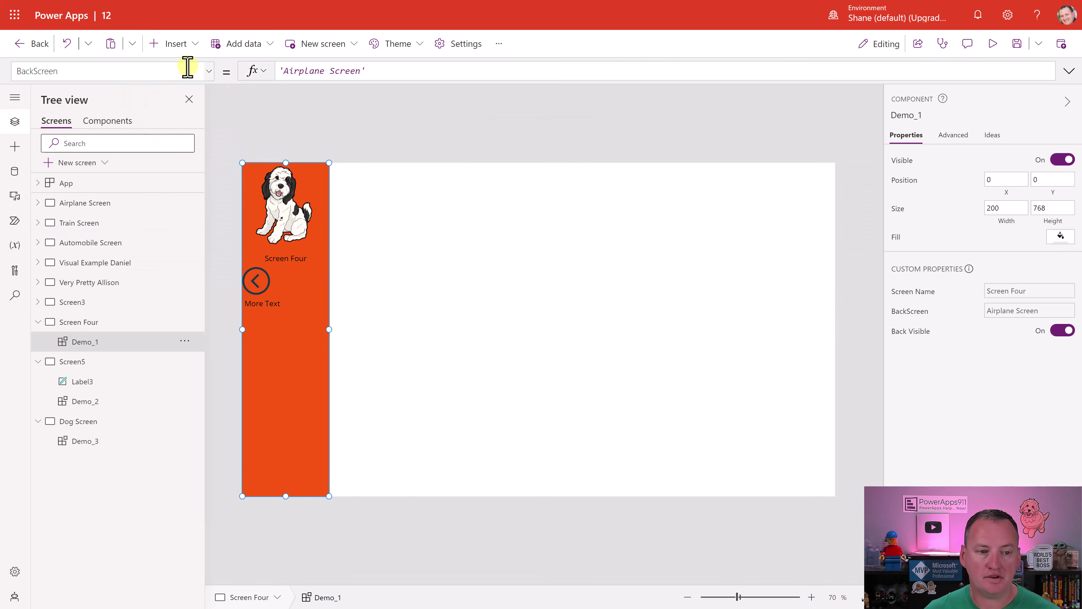
left_click(208, 71)
left_click(133, 125)
left_click(311, 70)
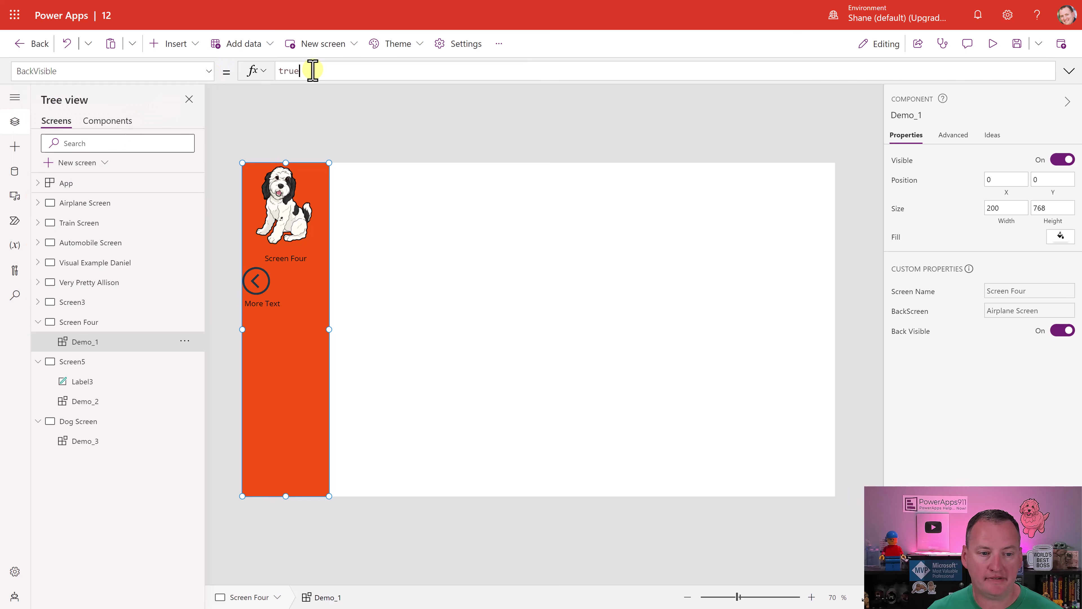
key("ctrl+a")
type("false")
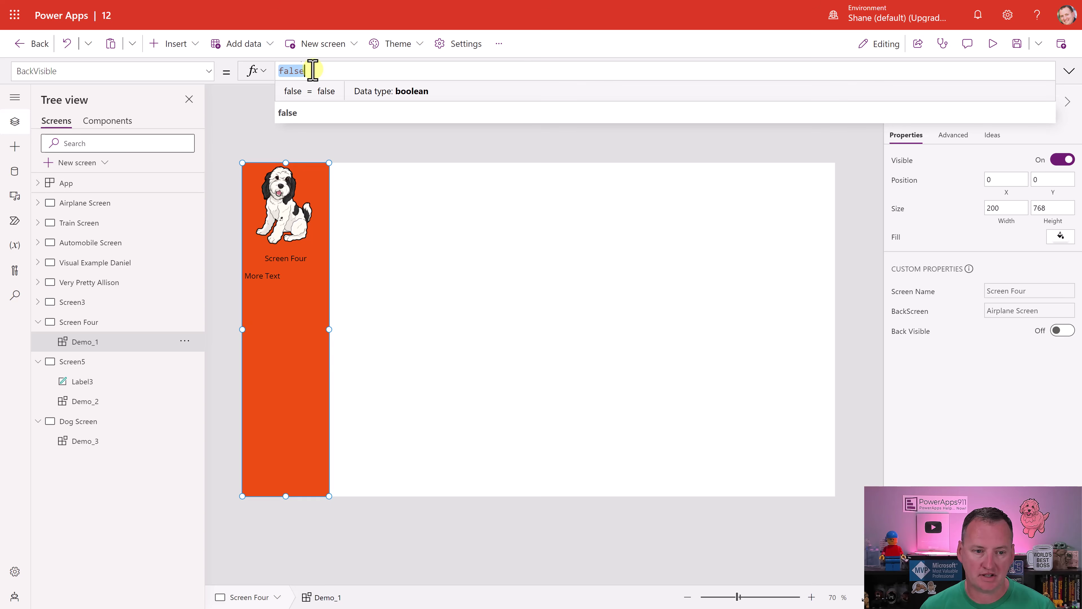
Try the value true for Demo_1's BackVisible property and undo that change
type("true")
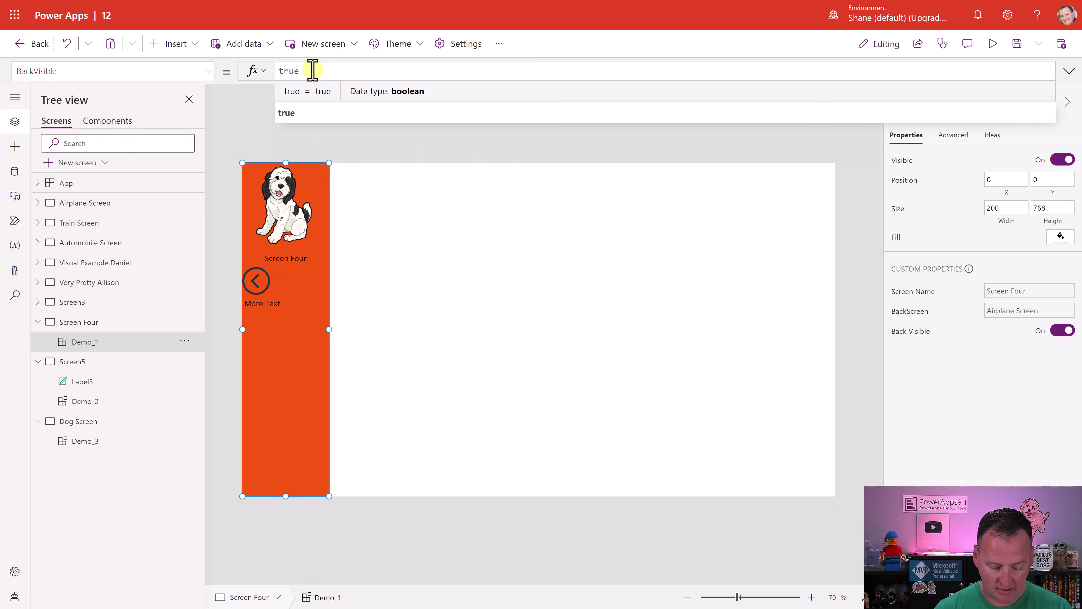
key("ctrl+z")
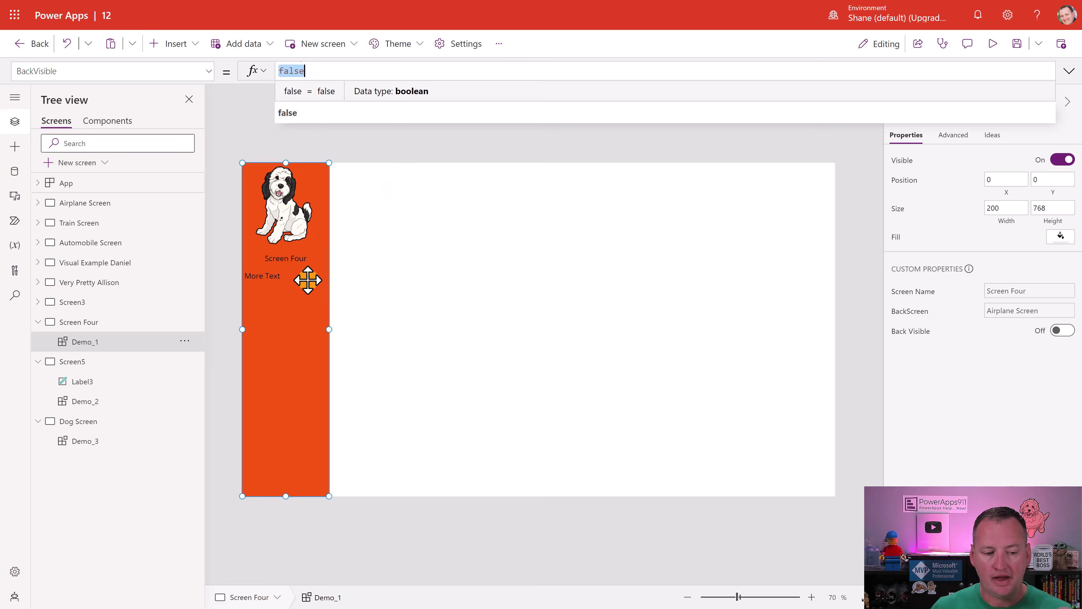
left_click(298, 338)
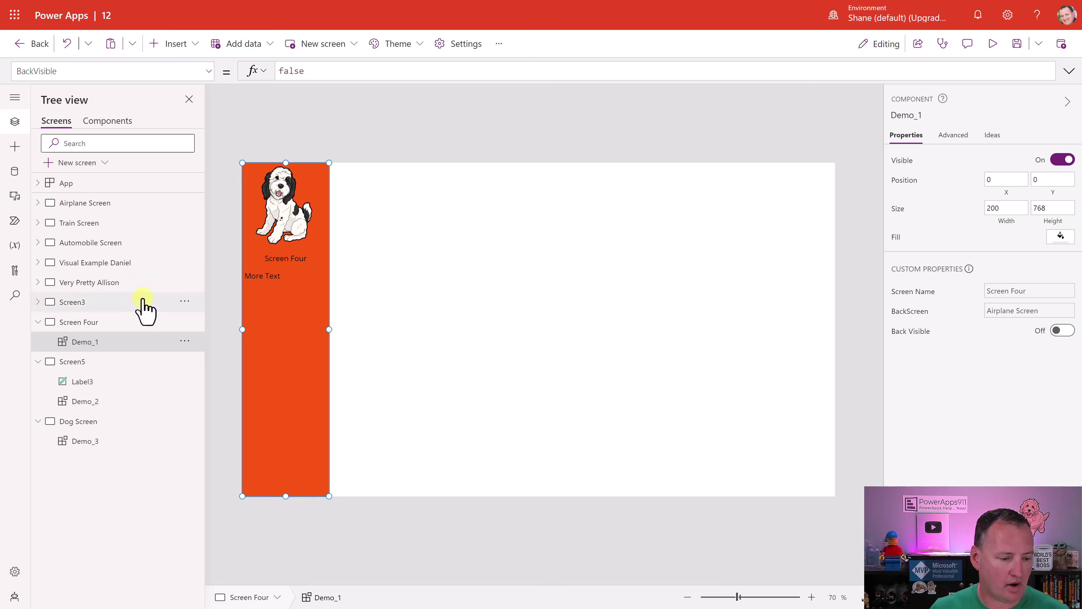
Insert a Cancel (badge) icon into Container3 of the Demo component
left_click(112, 123)
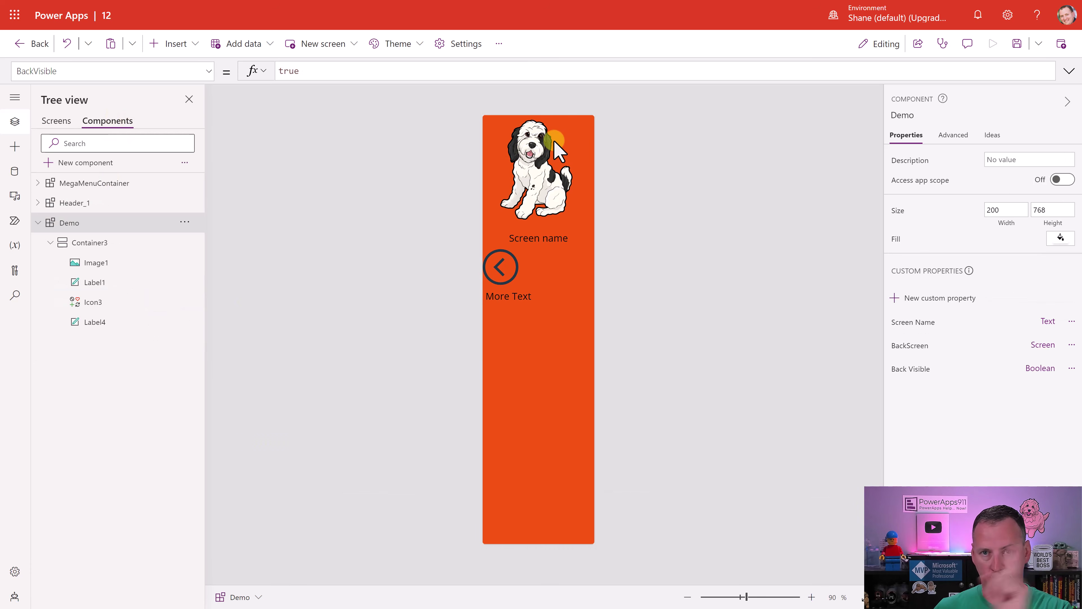
left_click(110, 243)
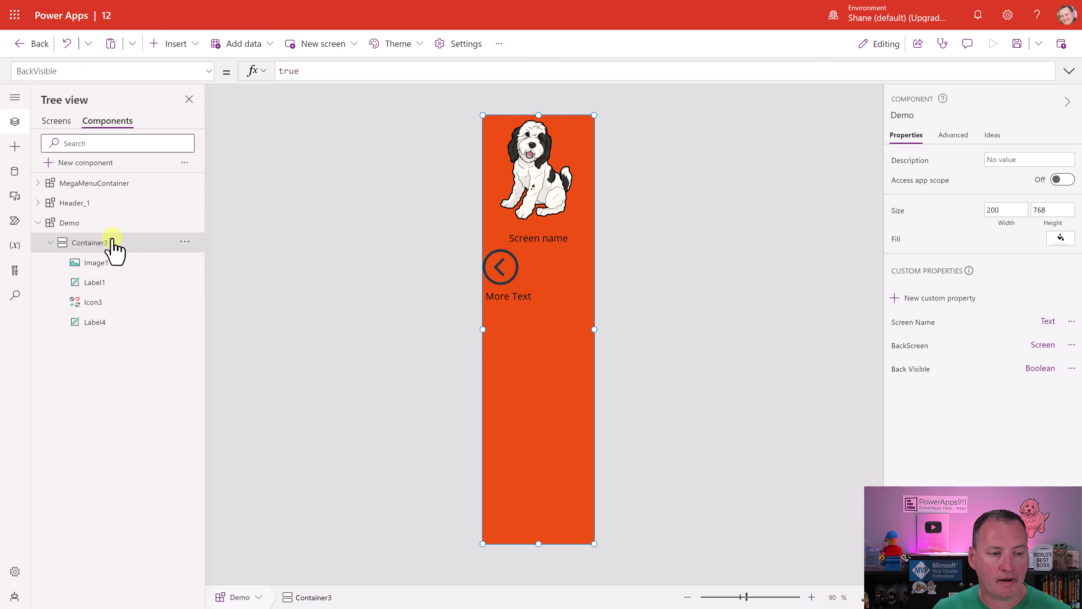
left_click(183, 46)
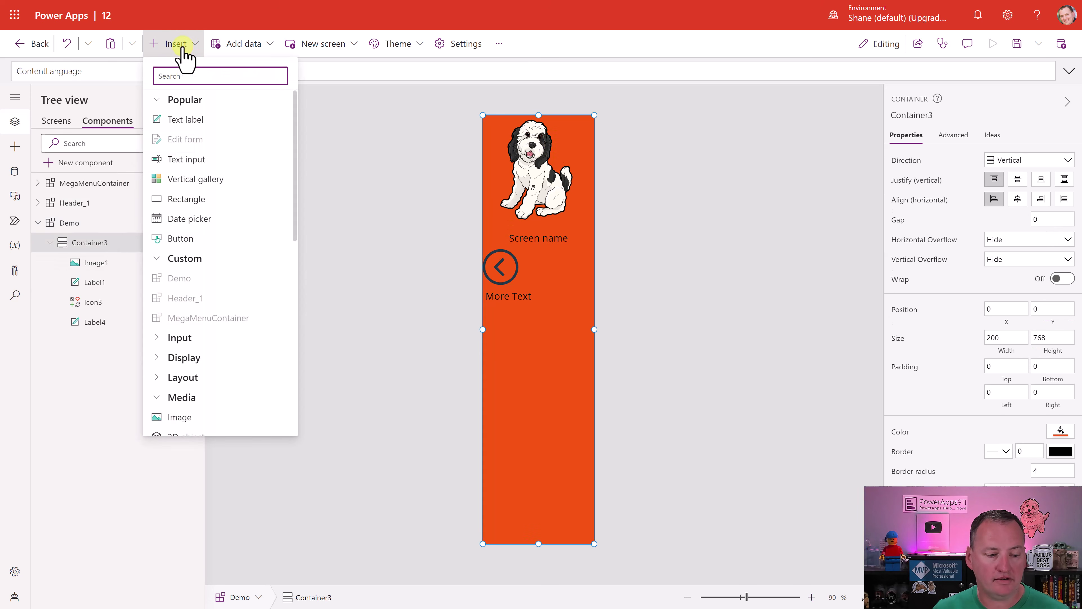
type("canc")
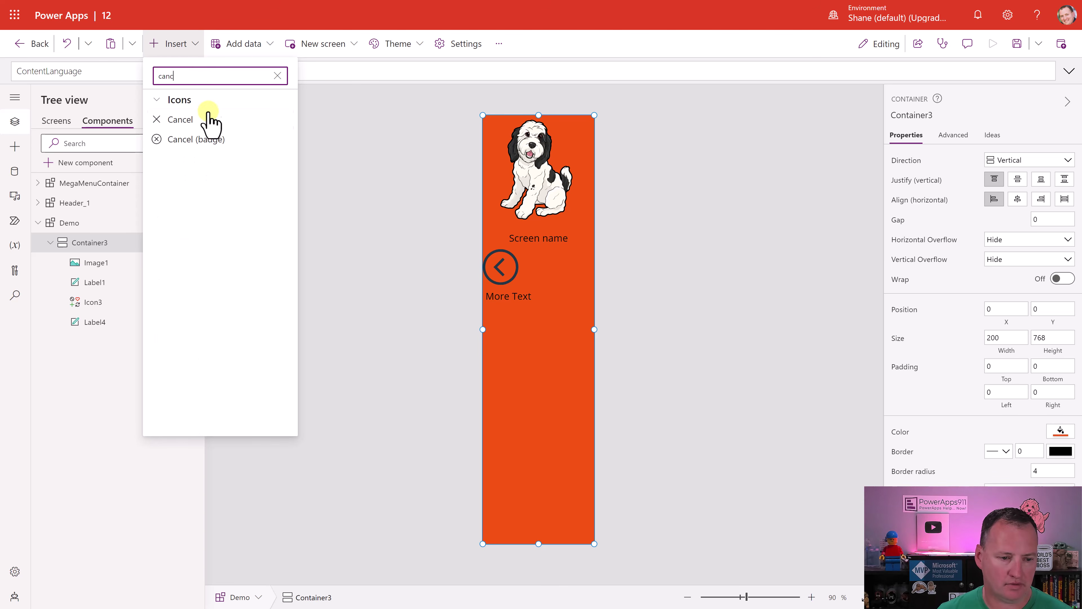
left_click(197, 140)
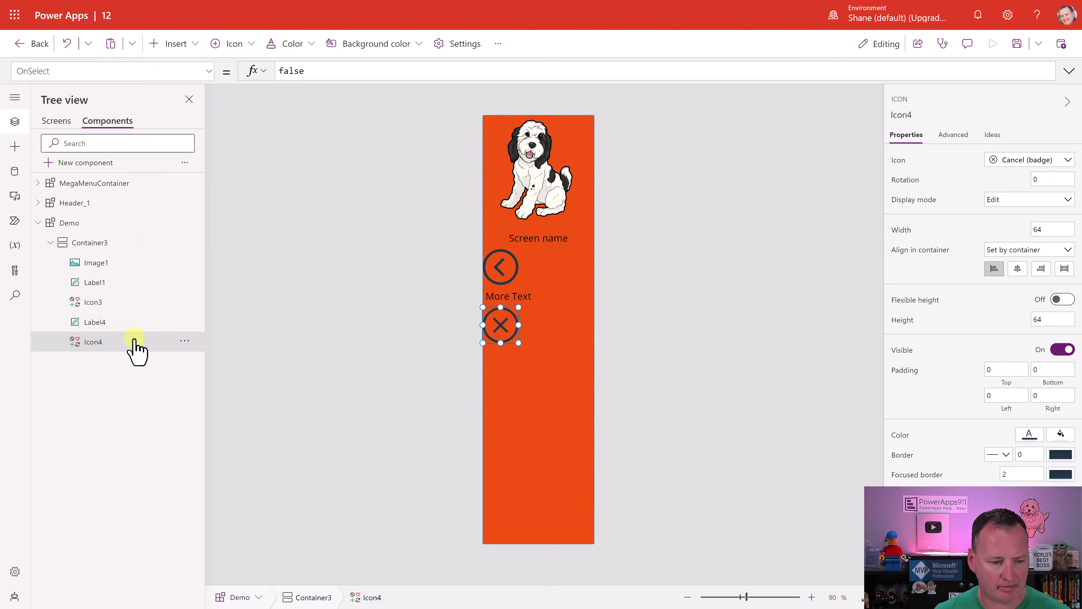
Reorder the cancel icon to the start of Container3 and align it to the container's right edge
left_click(184, 341)
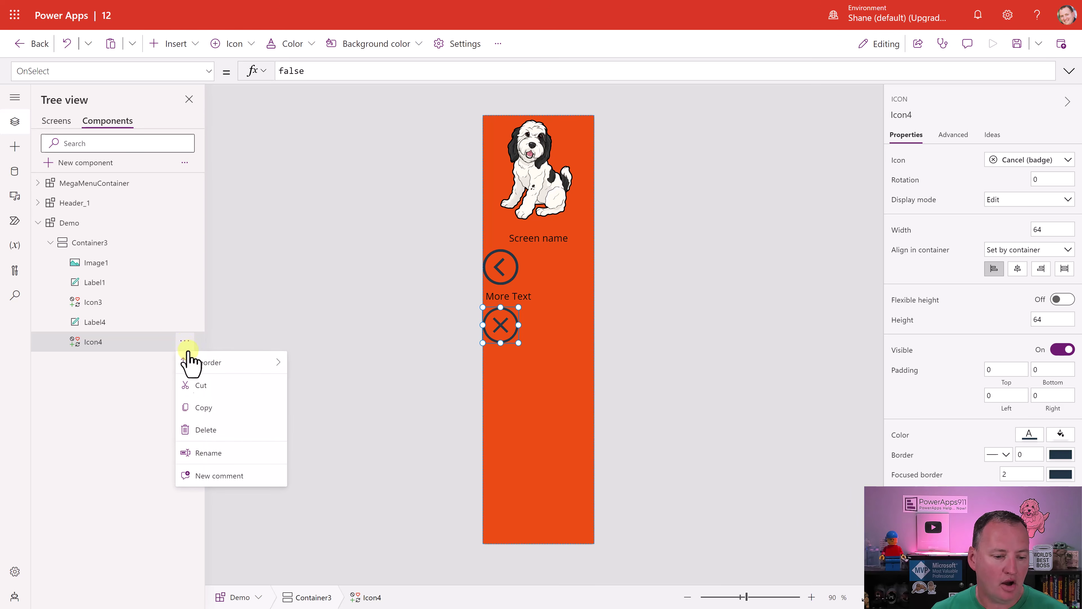
mouse_move(214, 363)
left_click(332, 365)
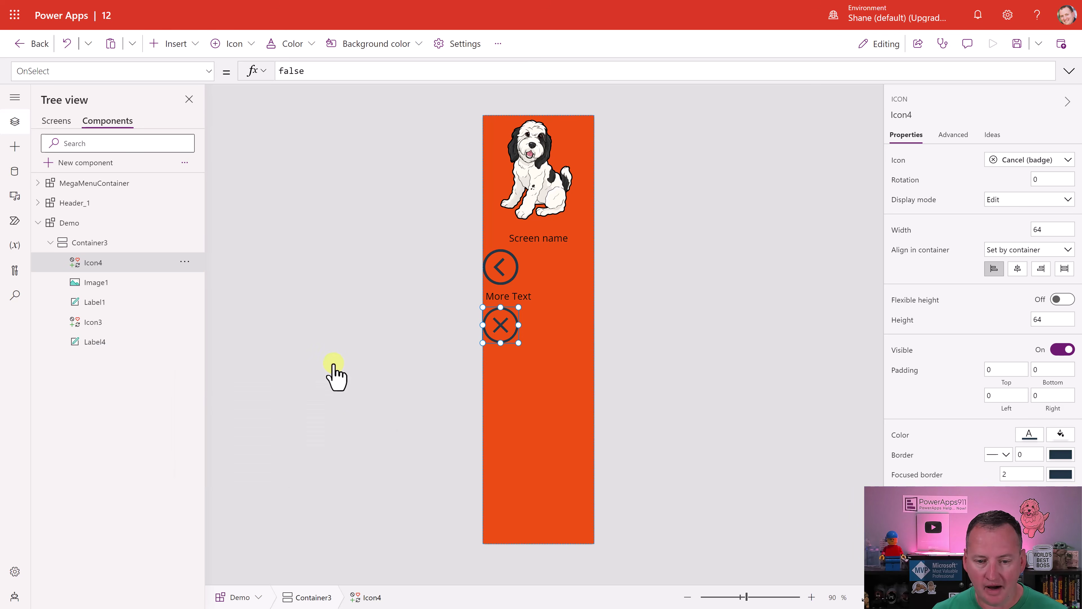
left_click(1040, 268)
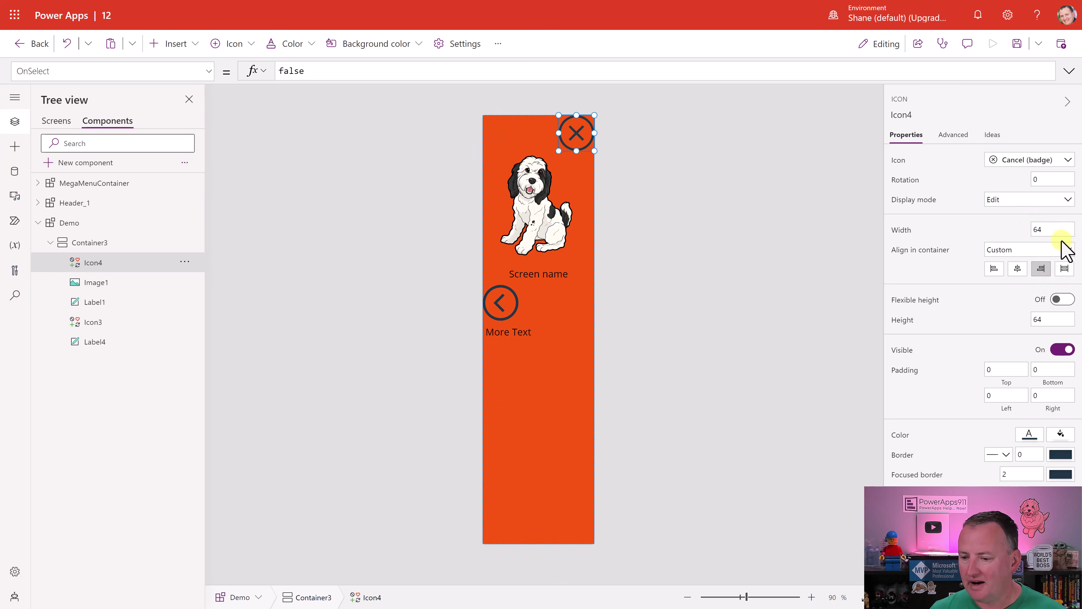
Set the cancel icon's width and height to 30
left_click(1060, 230)
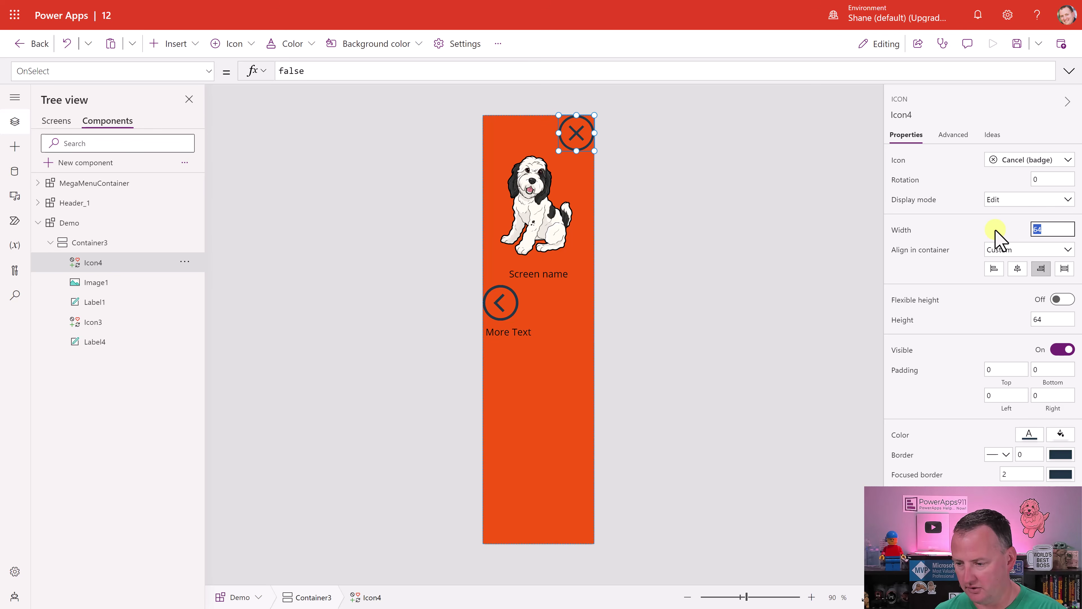
key("Return")
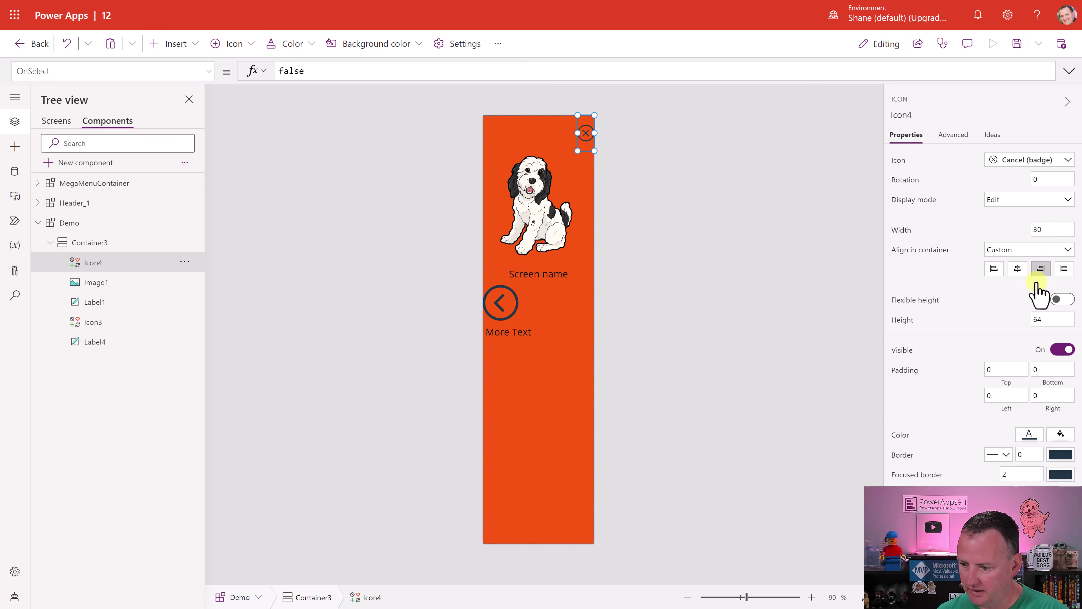
left_click(1050, 321)
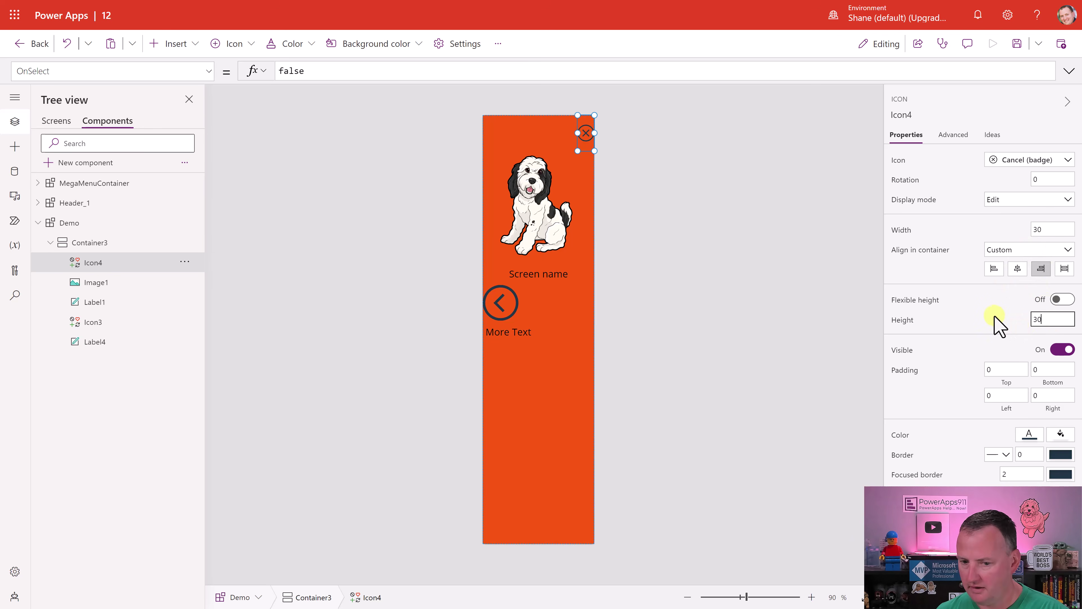
key("Return")
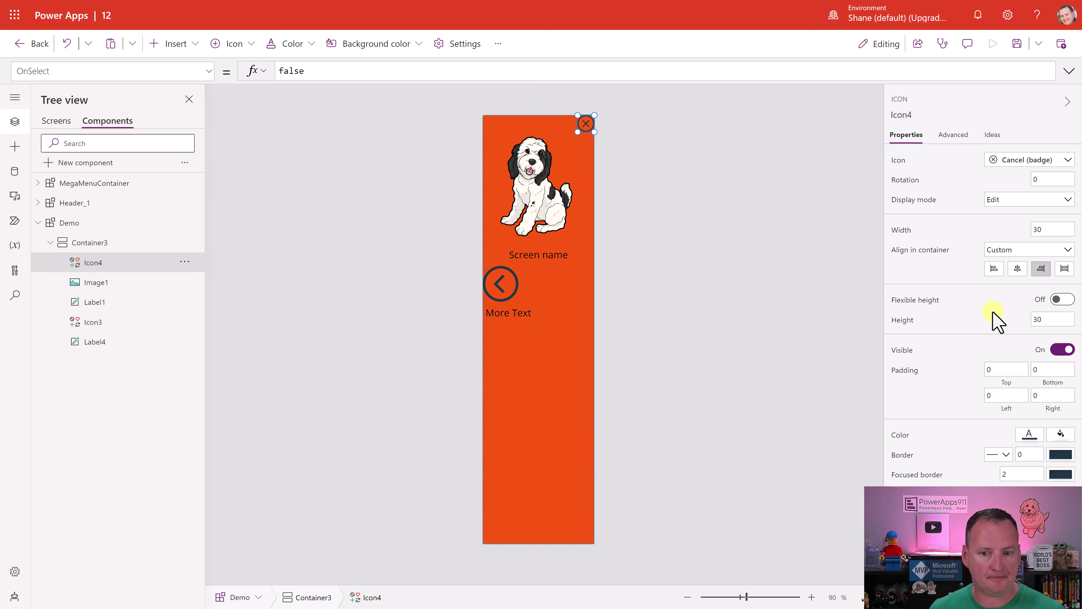
Insert an Expand view icon on Screen Four and place it beside the side menu at about X 260, Y 32
left_click(55, 120)
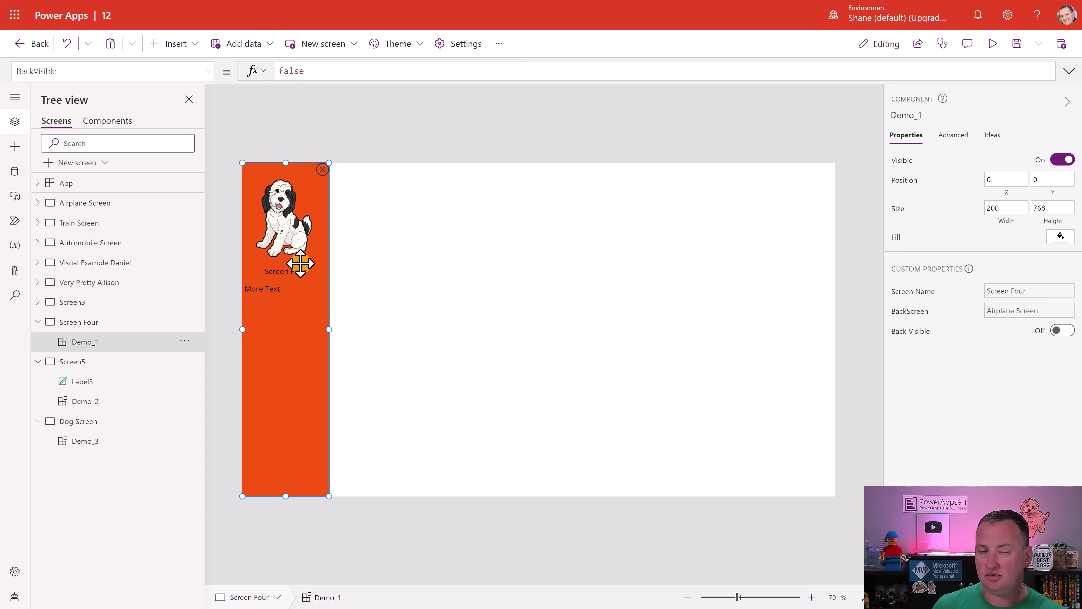
left_click(364, 211)
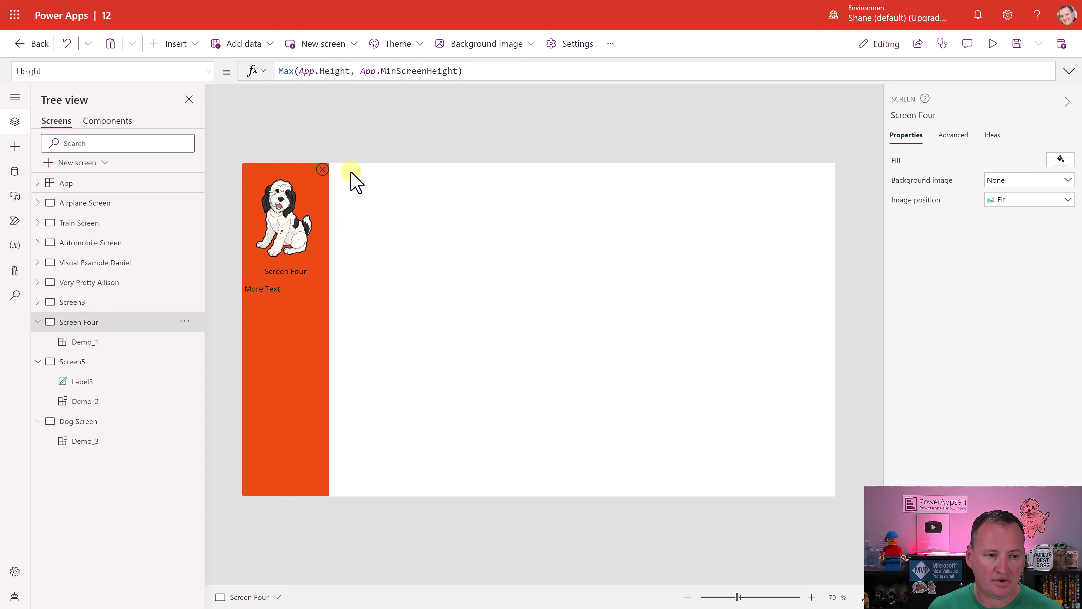
left_click(171, 44)
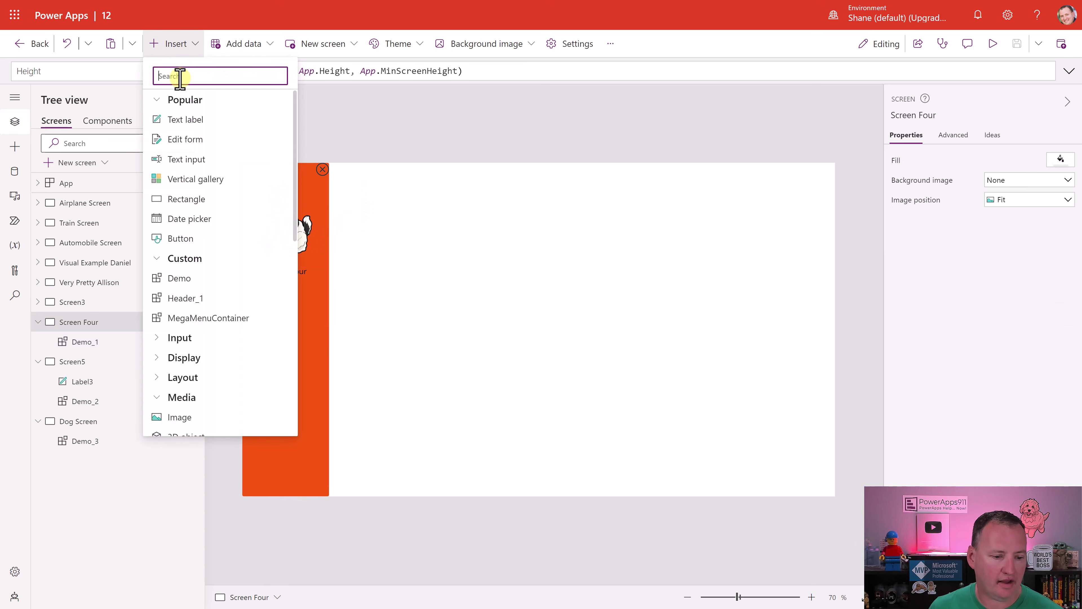
type("expand")
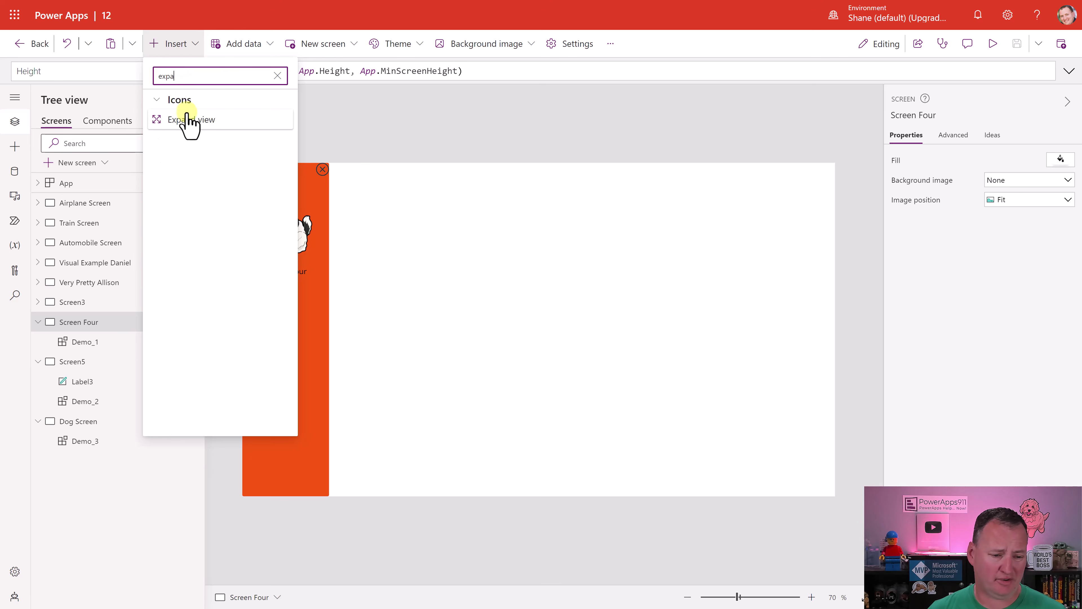
left_click(186, 120)
left_click_drag(273, 195, 375, 197)
left_click_drag(369, 190, 369, 190)
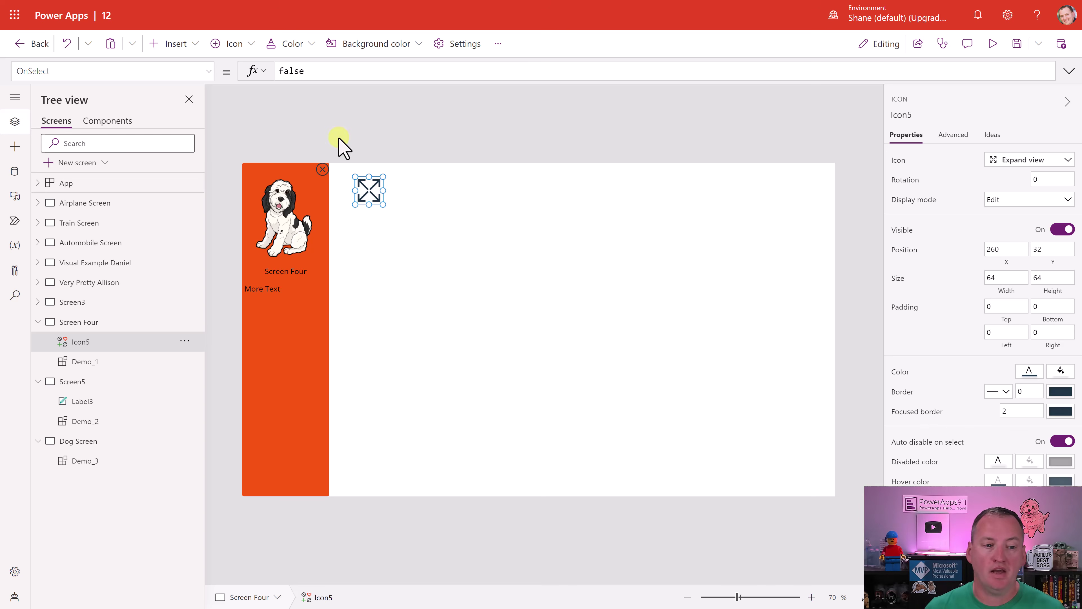
Set the expand icon's OnSelect formula to Set(varShowMenu, true);
left_click_drag(307, 70, 238, 77)
type("Set(var")
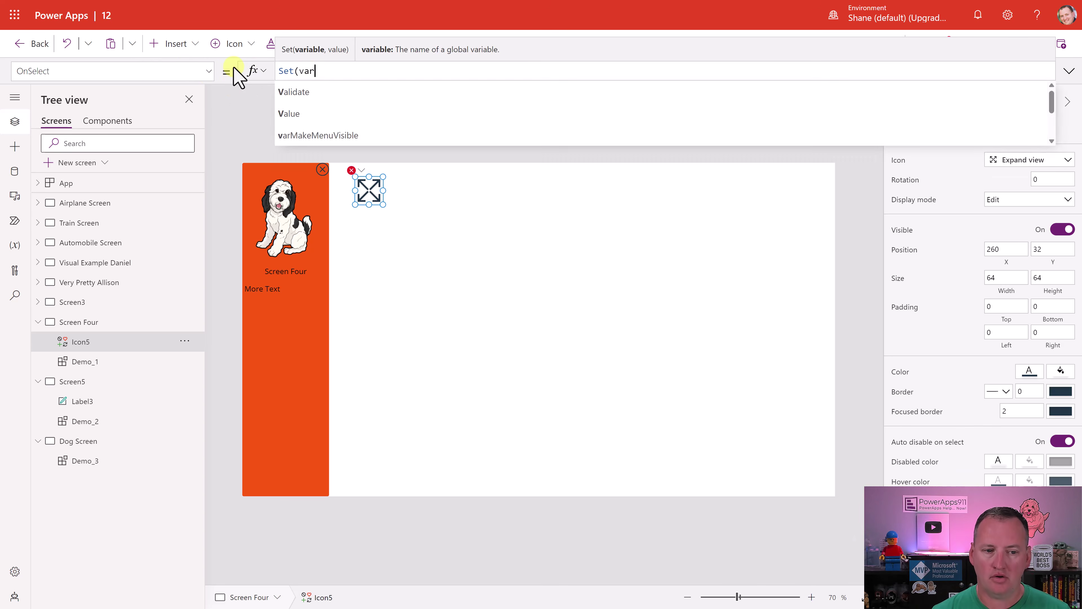
type("ShowMenu, true);")
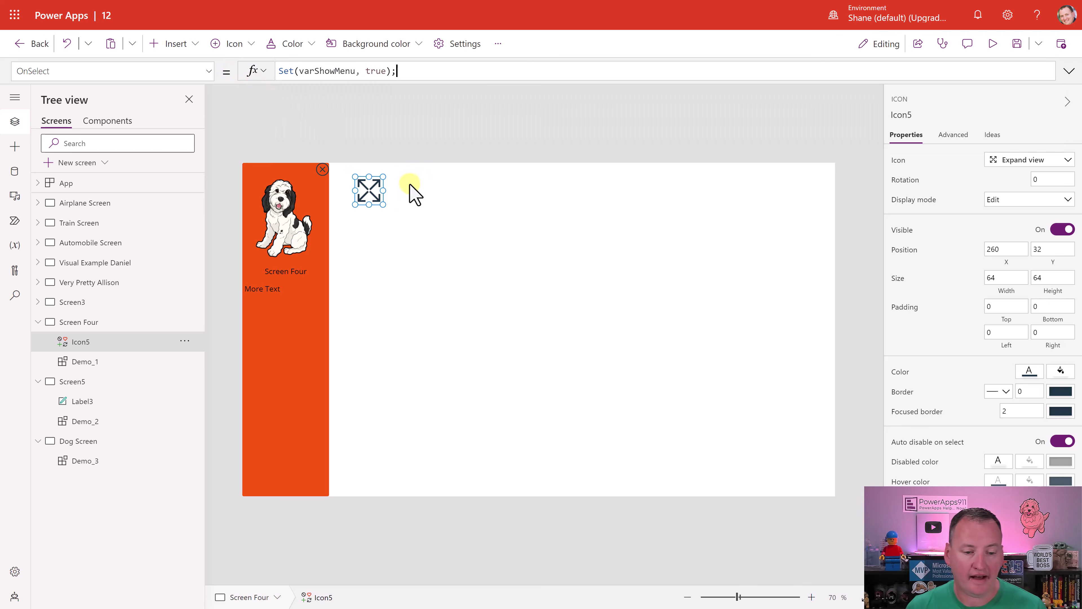
Set the Visible property of the Demo_1 instance on Screen Four to varShowMenu
left_click(318, 337)
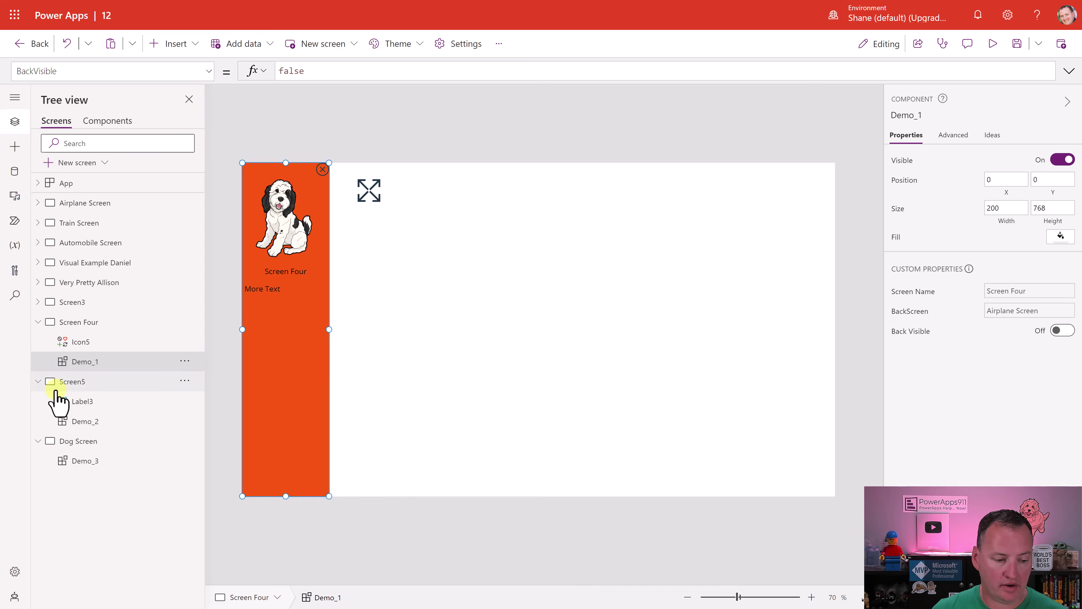
left_click(208, 71)
scroll(157, 220, "down", 2)
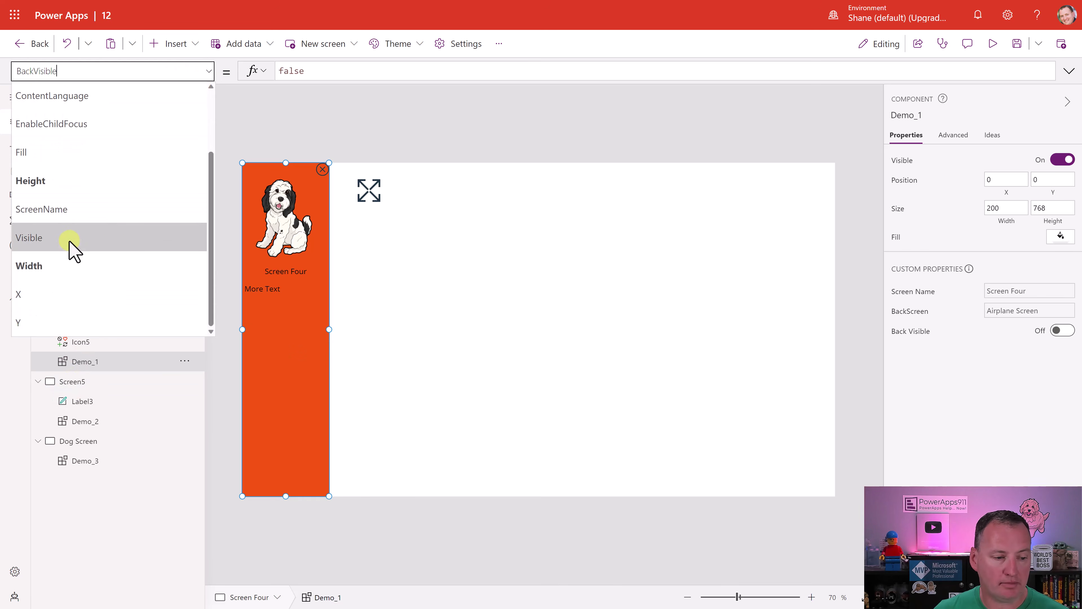
left_click(73, 252)
left_click_drag(326, 72, 230, 80)
type("varShowMenu")
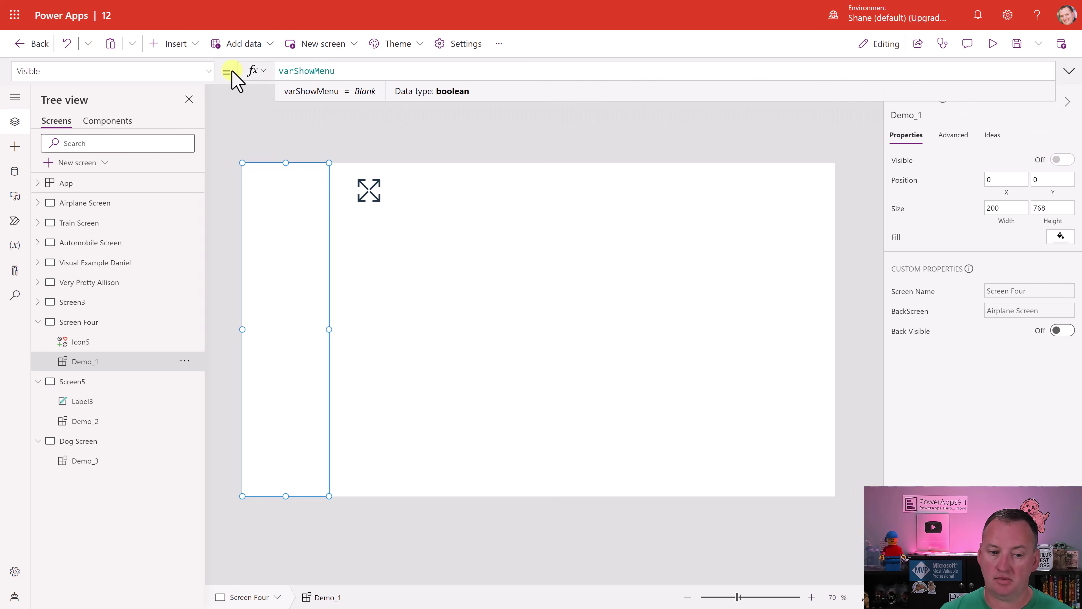
Move the expand icon to position 0, 0 on Screen Four and test opening the menu with it in preview
left_click(369, 190)
left_click_drag(368, 191, 249, 172)
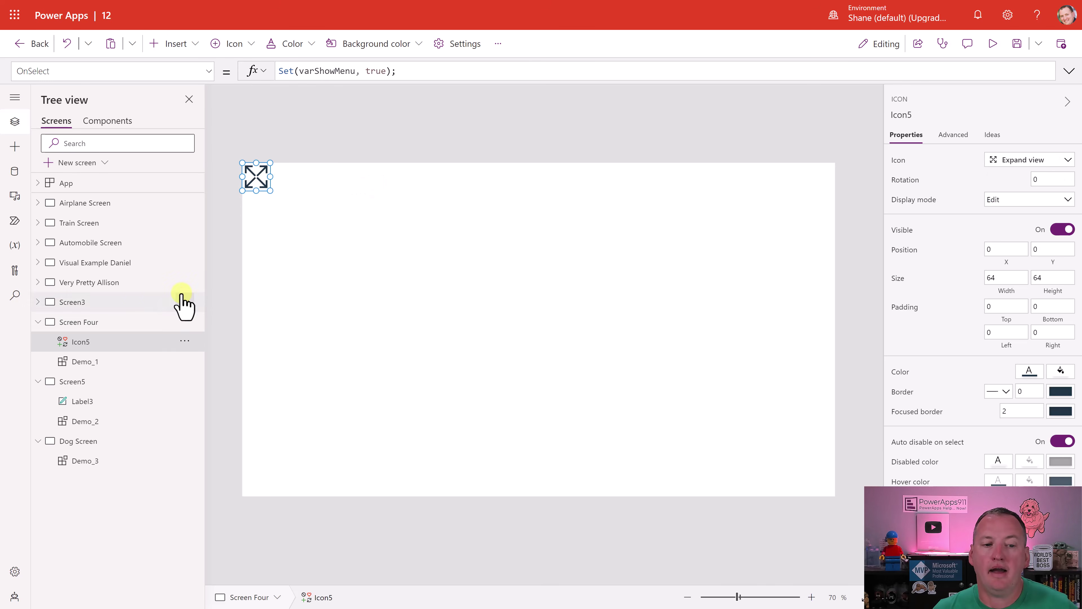
left_click(993, 43)
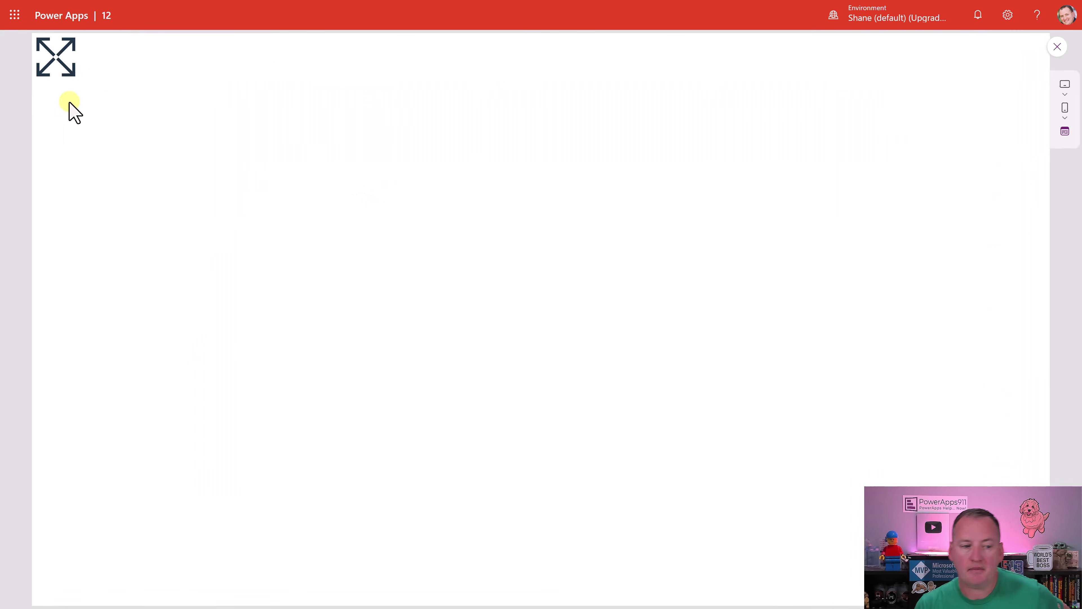
left_click(53, 72)
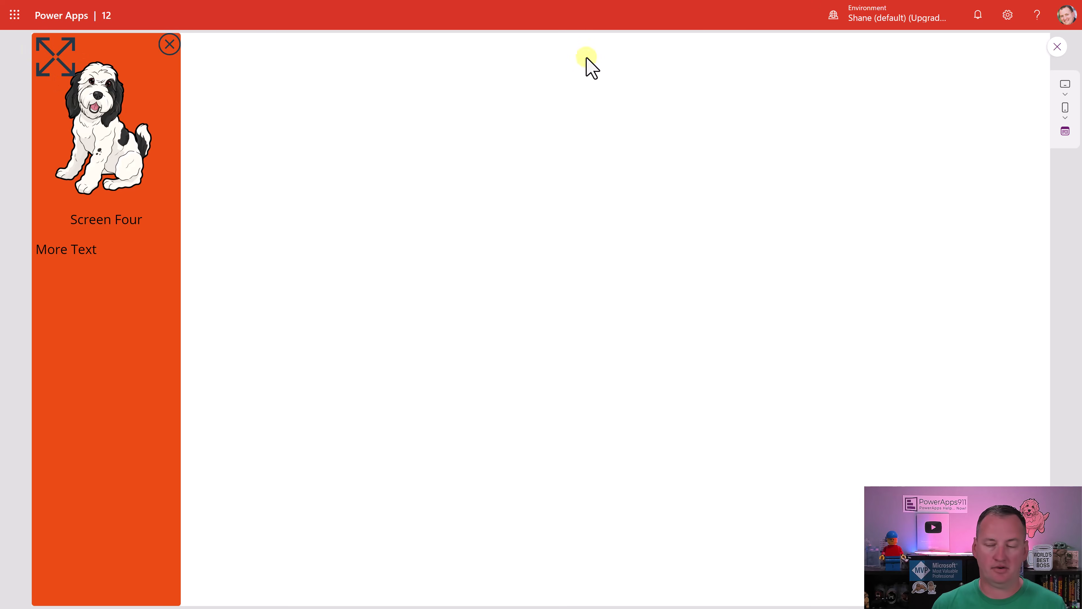
left_click(1057, 46)
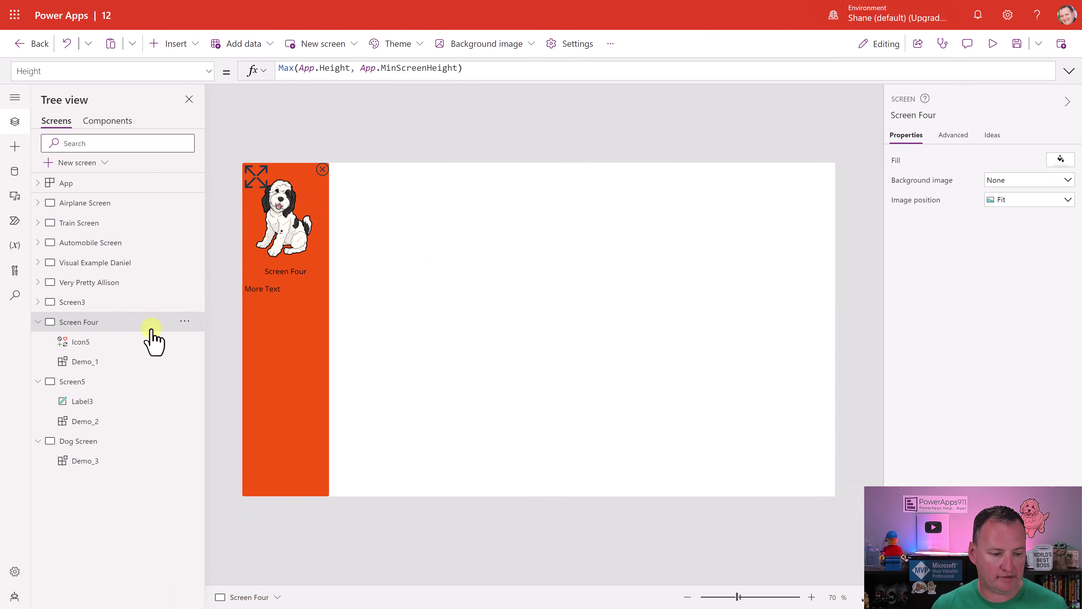
Send the expand icon to the back so that it lies behind the Demo_1 menu on Screen Four
left_click(132, 343)
left_click(185, 341)
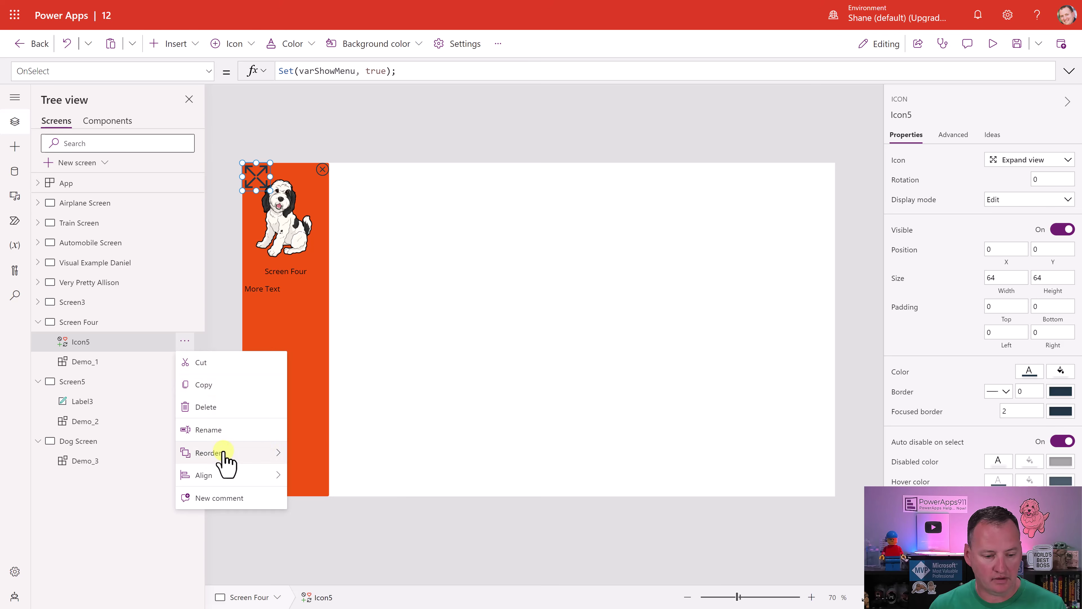
mouse_move(256, 458)
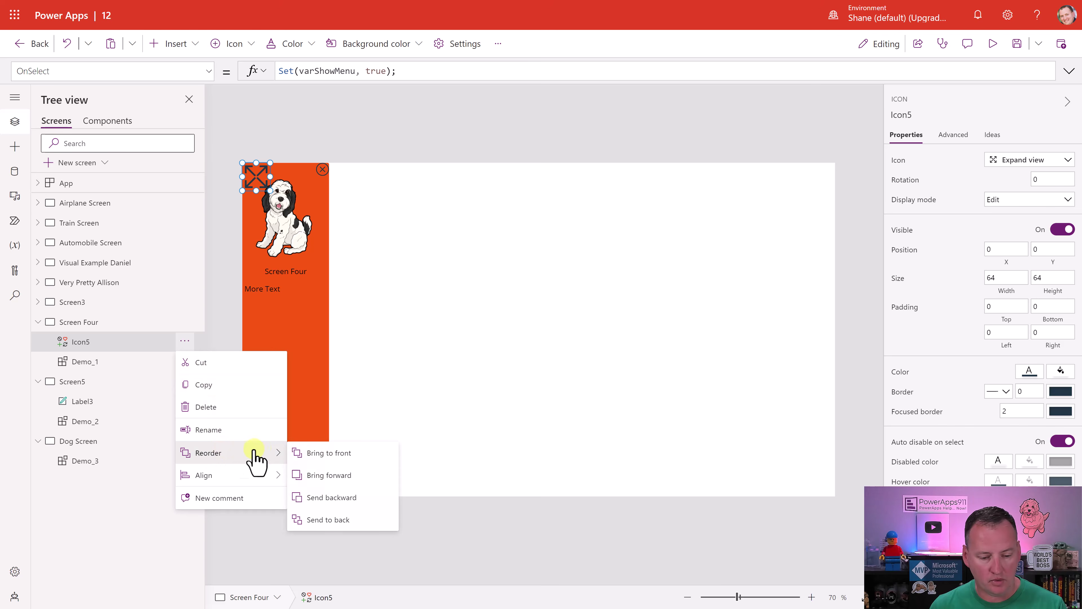
left_click(326, 519)
left_click(387, 266)
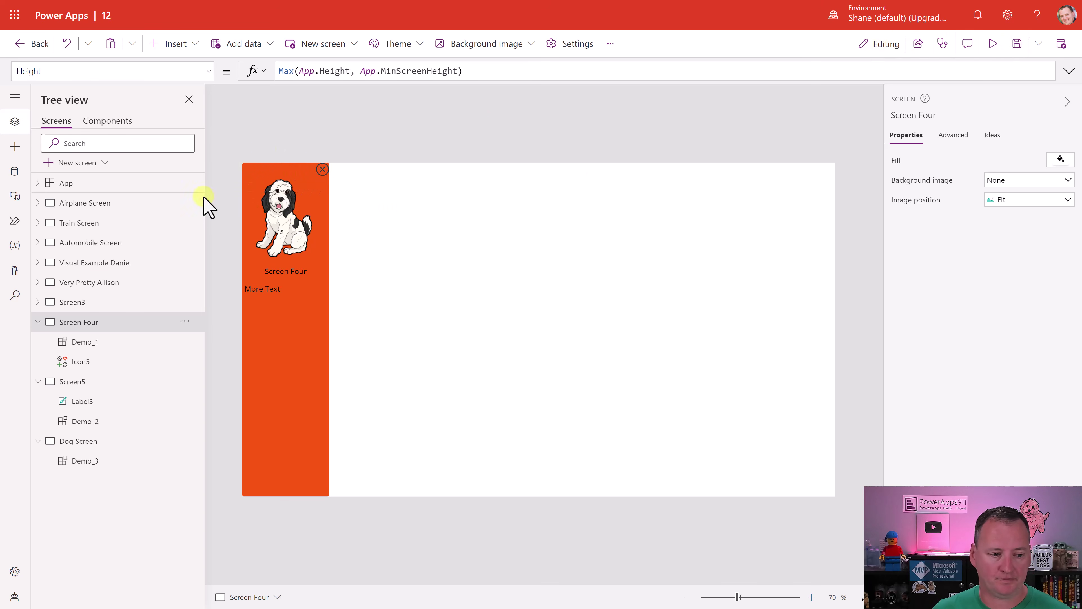
Set the OnSelect formula of the Demo component's cancel icon to Set(varShowMenu, false) and return to Screen Four
left_click(102, 123)
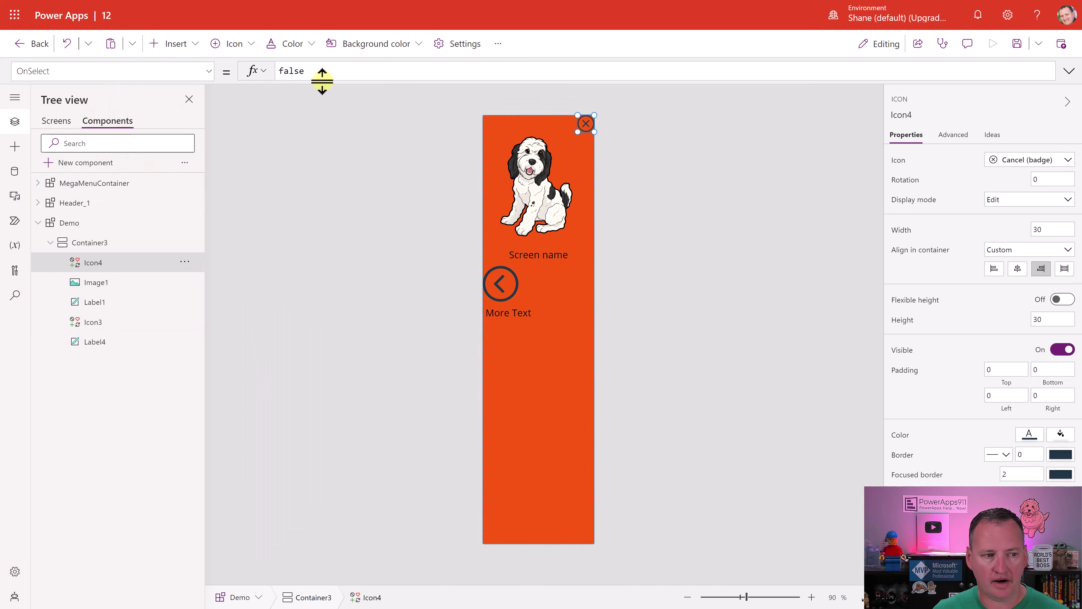
left_click(333, 77)
key("ctrl+a")
type("Se")
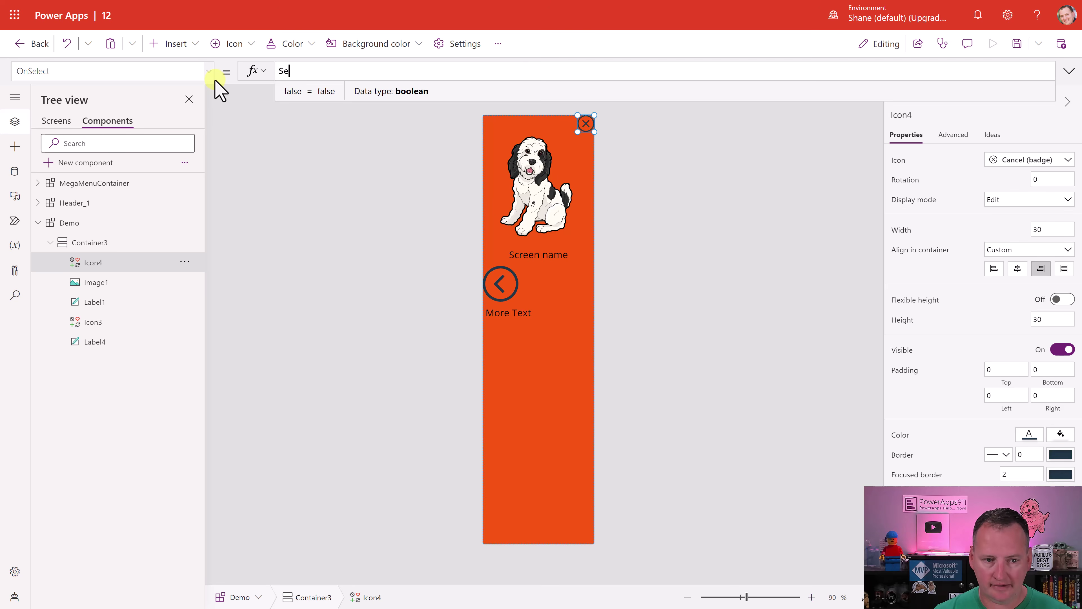
type("t(varShow")
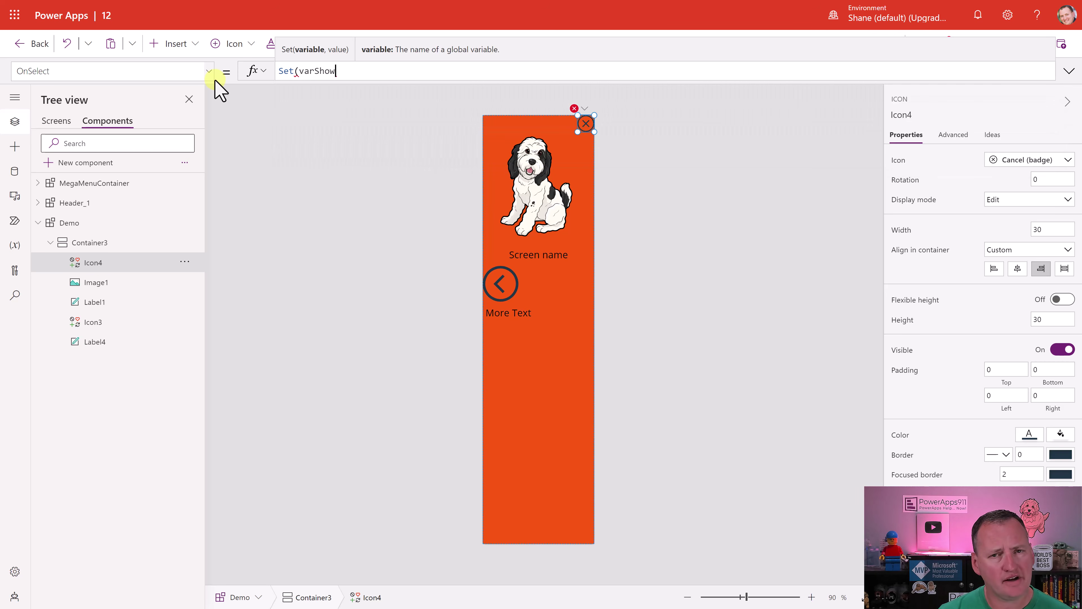
type("Menu, ")
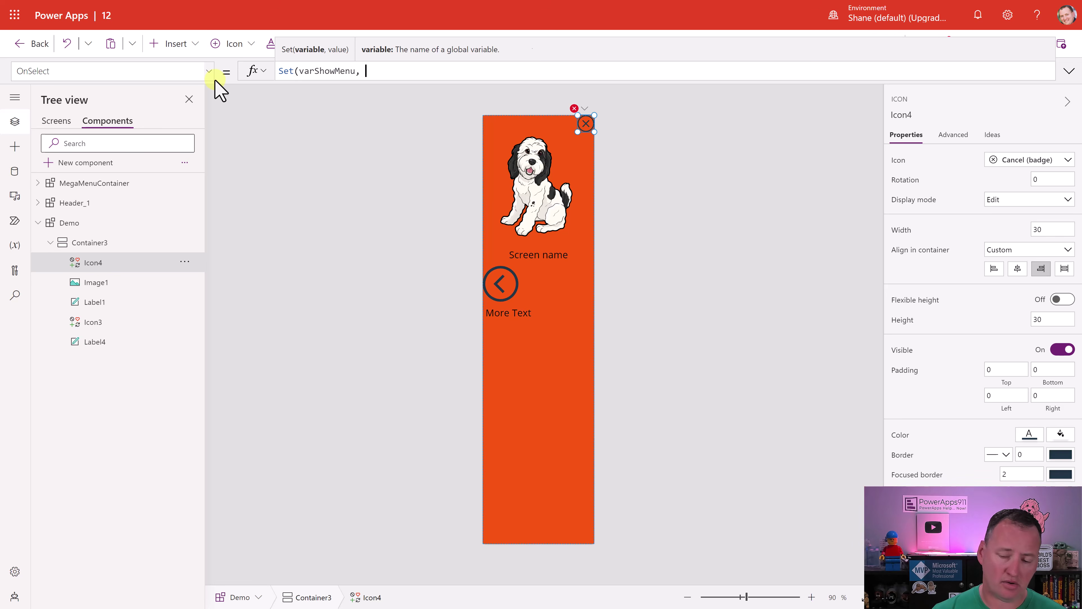
type("false)")
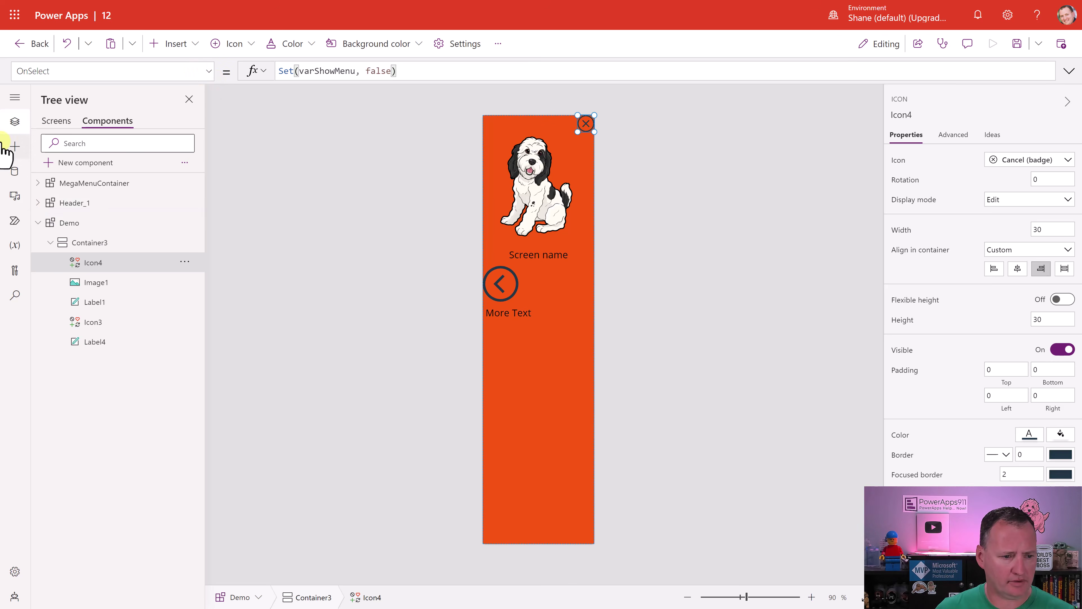
left_click(55, 121)
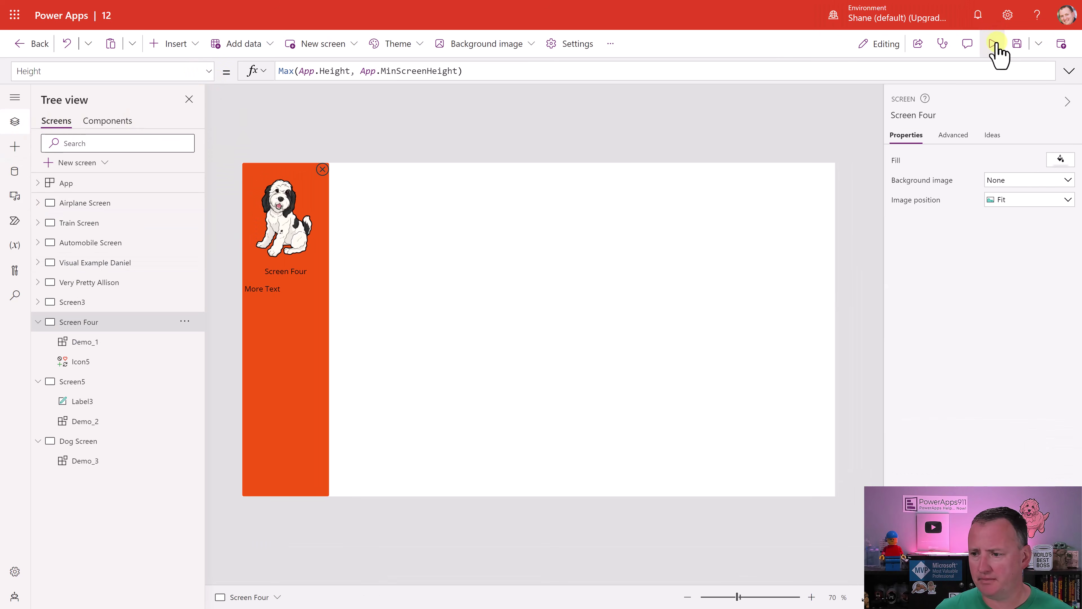
Preview Screen Four and review the OnSelect formulas of its expand icon and the Demo component's cancel icon
left_click(995, 44)
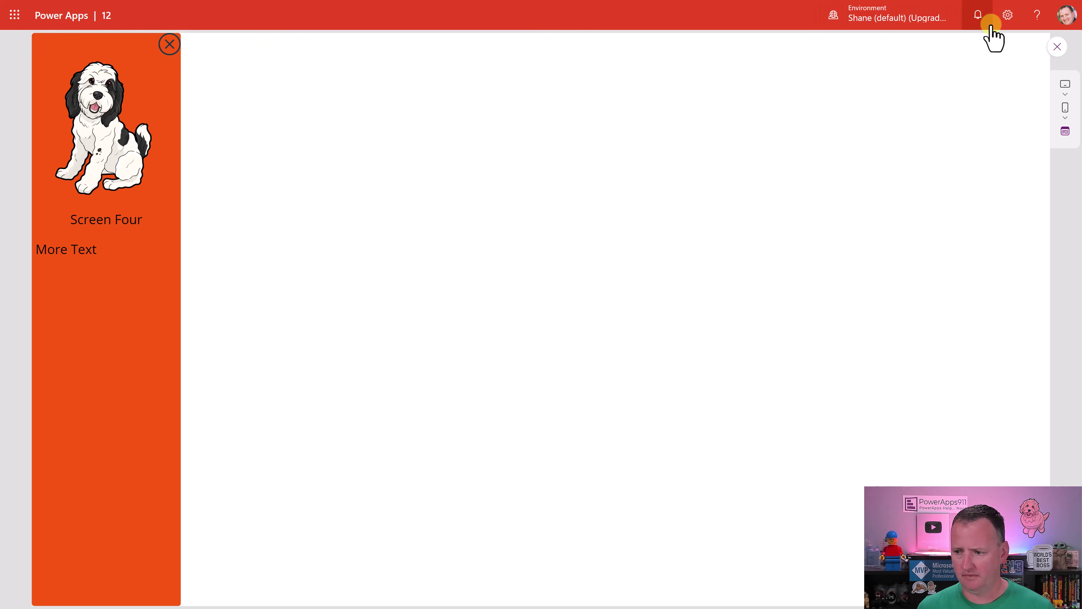
left_click(1058, 47)
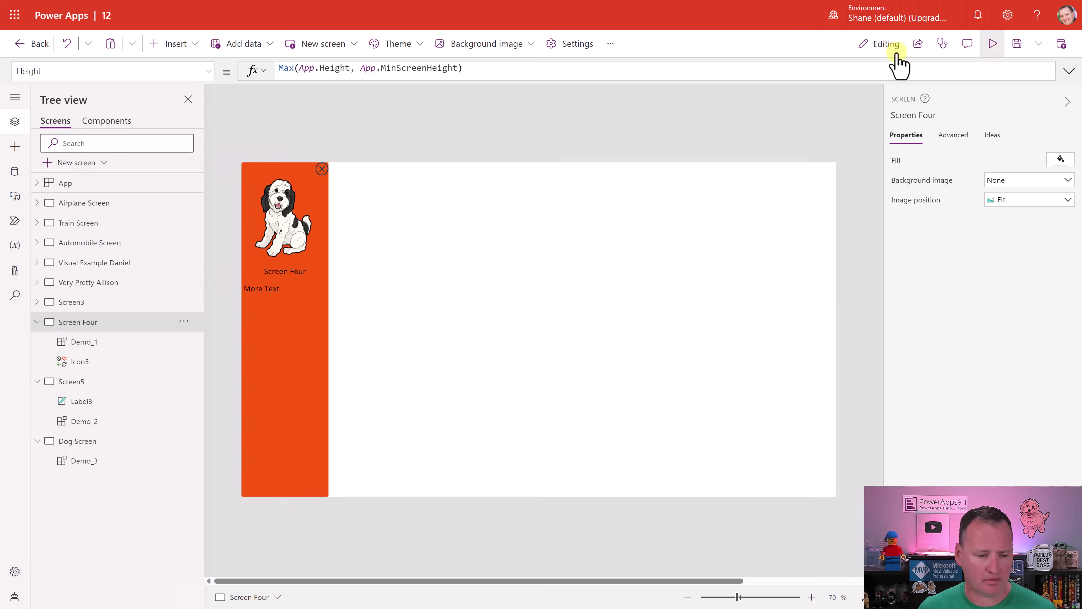
left_click(96, 363)
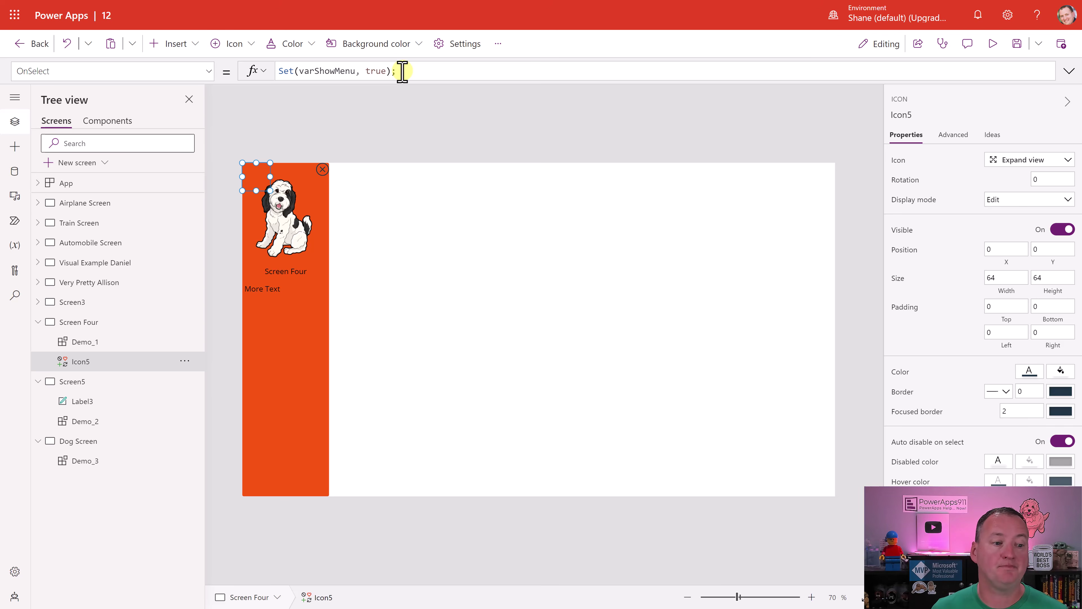
left_click(111, 123)
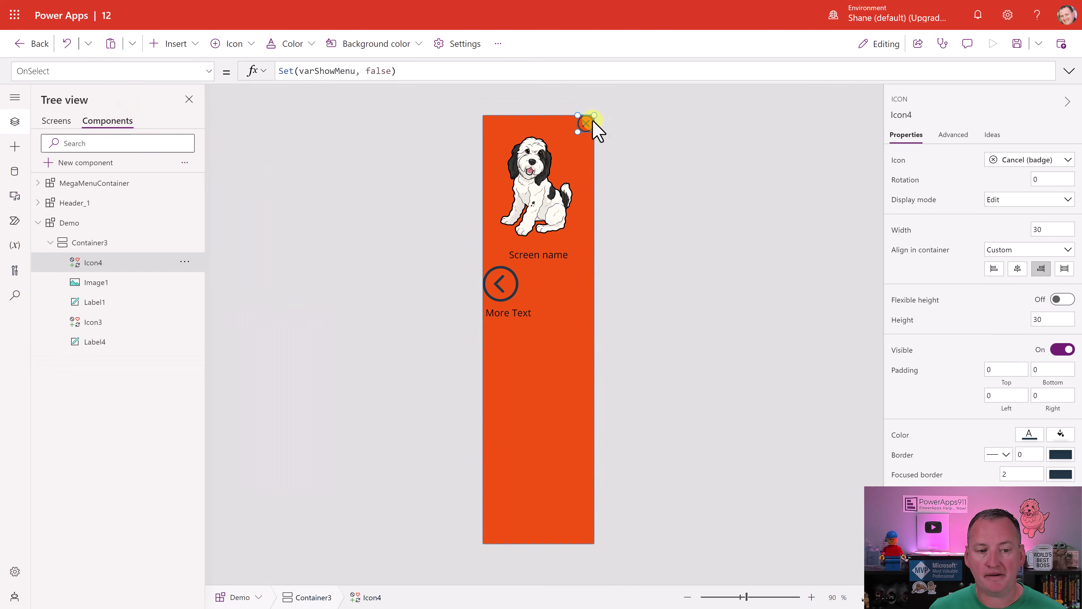
left_click(475, 68)
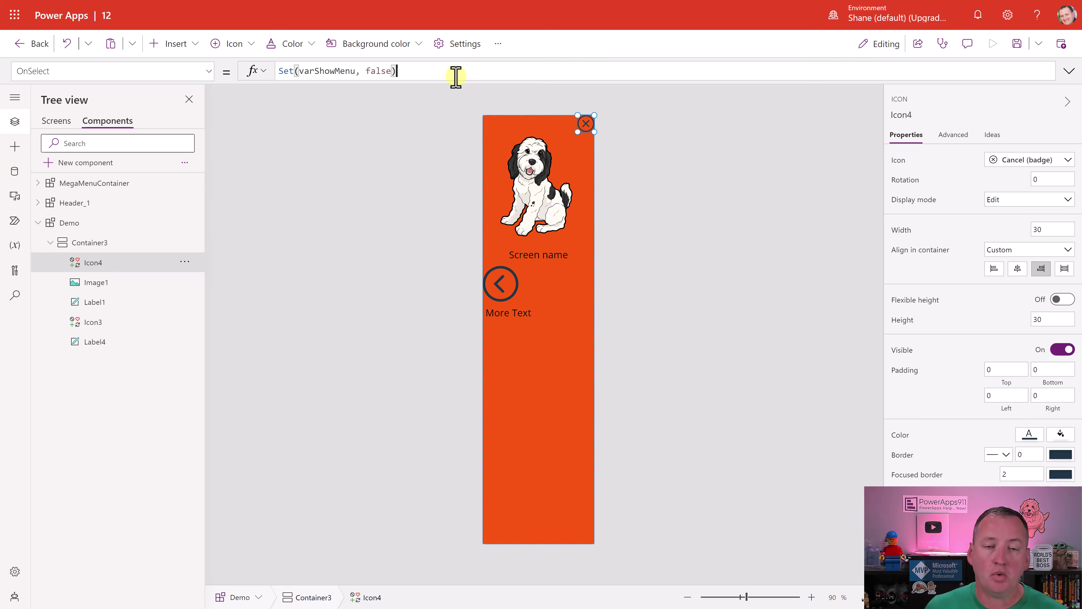
Check the Demo component's Access app scope setting and re-enter Set(varShowMenu, false) as the cancel icon's OnSelect formula
left_click(82, 226)
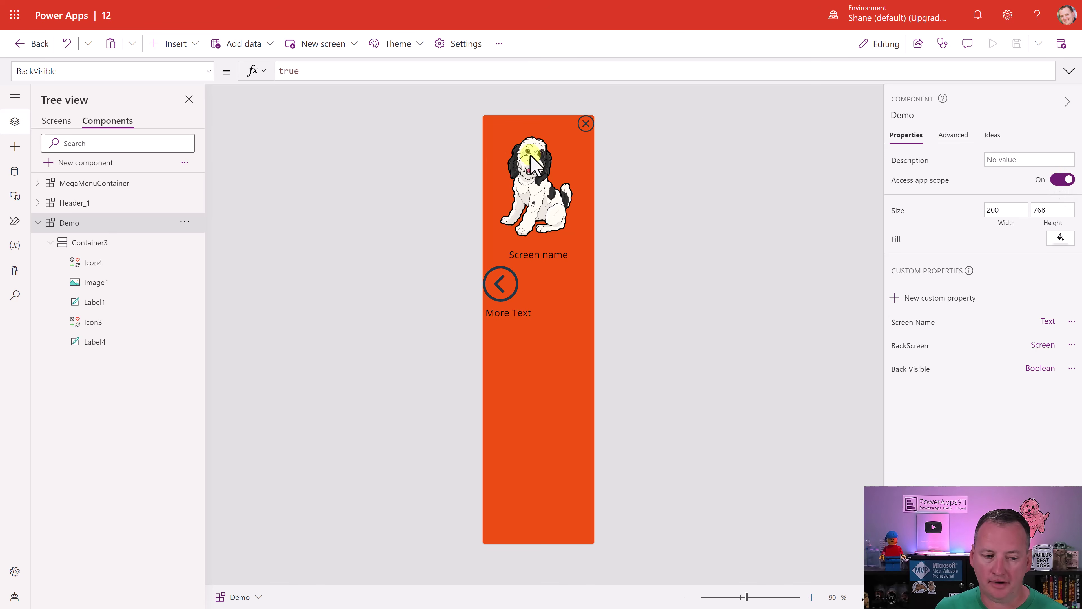
left_click(580, 127)
left_click_drag(450, 71, 99, 80)
key("BackSpace")
type("Set(varShowMenu")
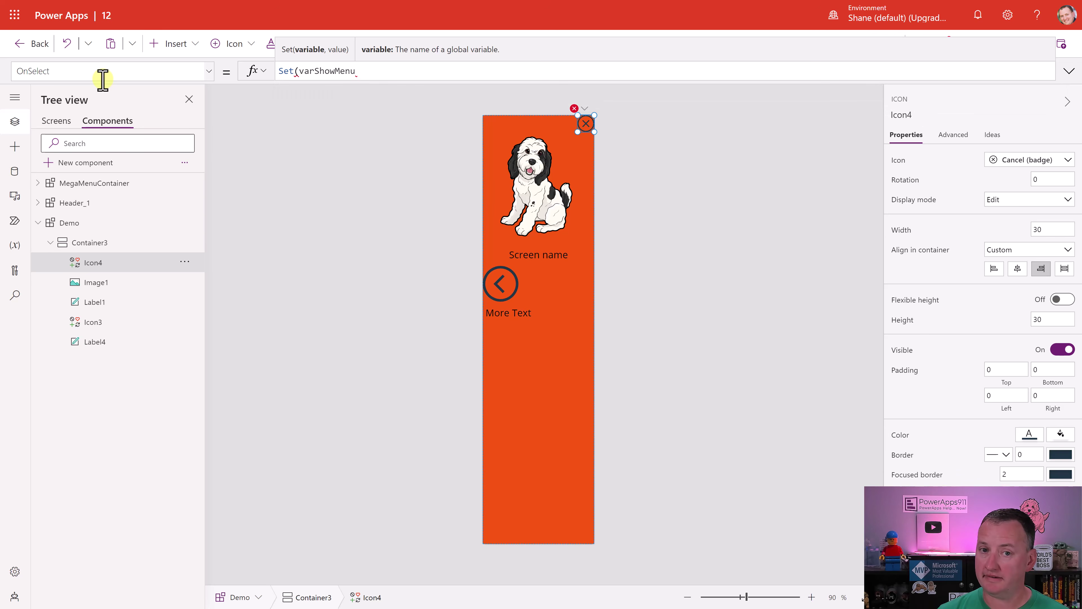
type(", tr")
key("BackSpace")
type("false)")
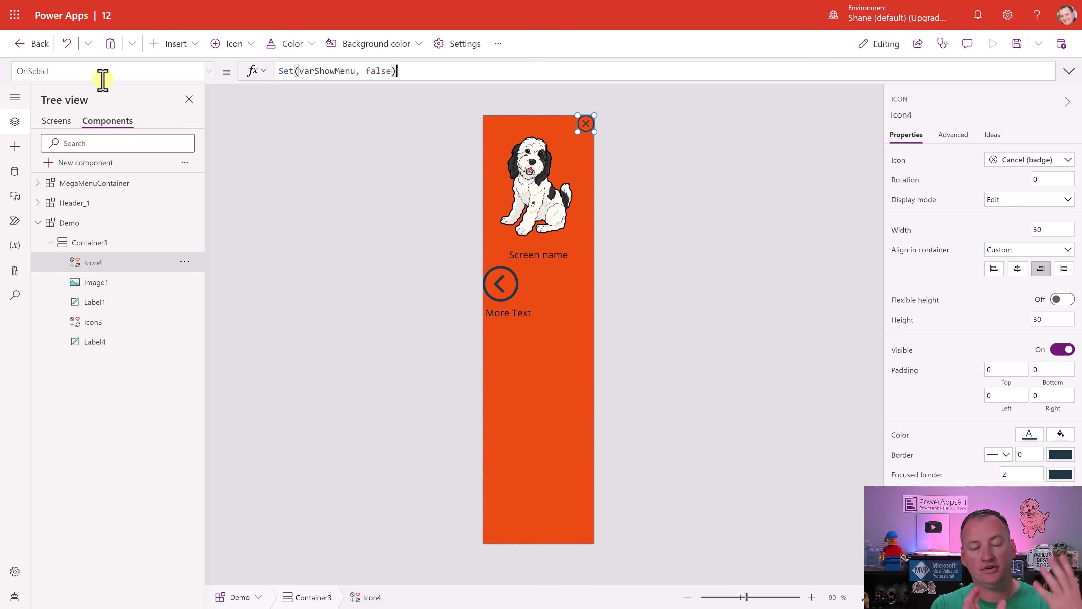
Test repeatedly closing and reopening the side menu on Screen Four in preview, and exit the preview
left_click(56, 121)
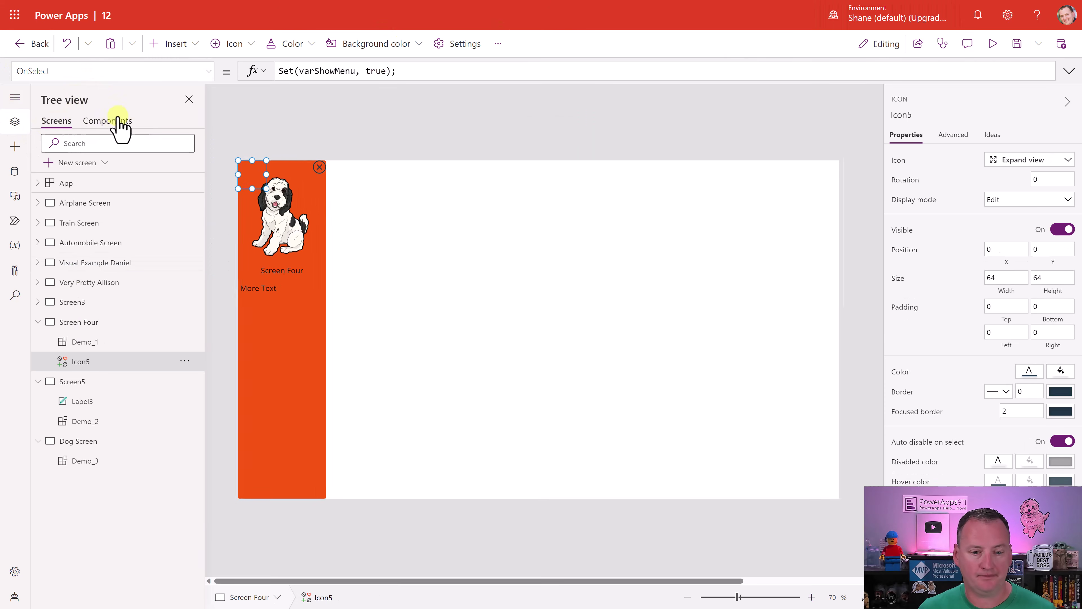
left_click(994, 43)
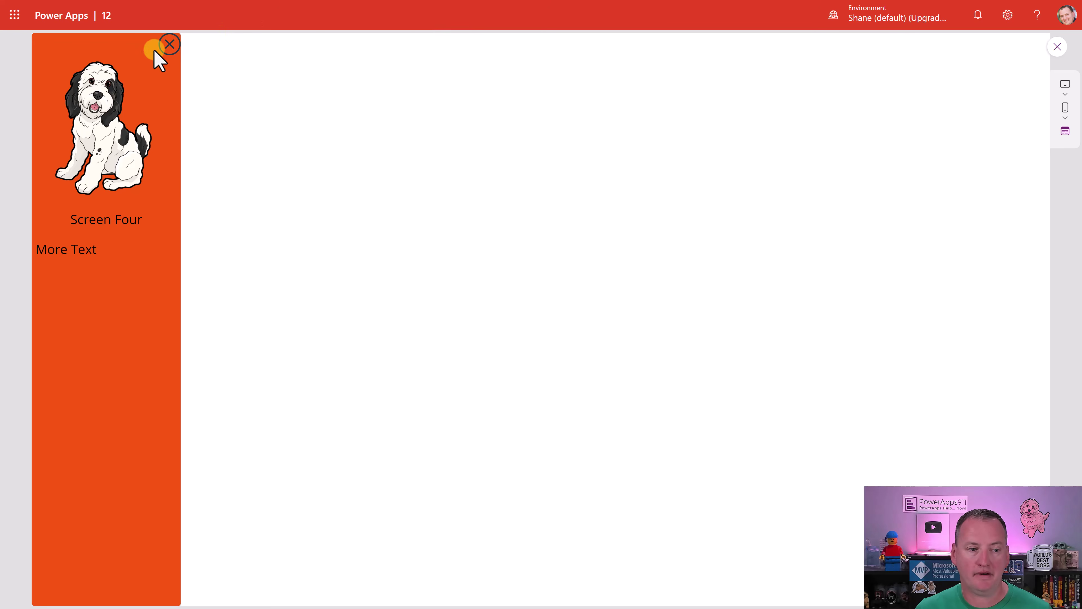
left_click(167, 45)
left_click(69, 53)
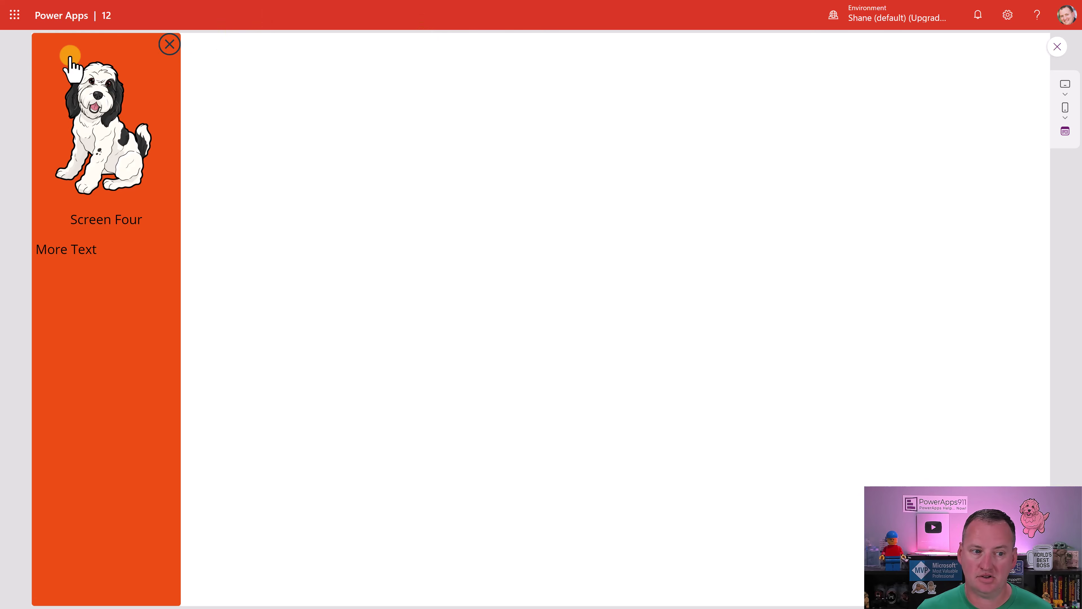
left_click(165, 47)
left_click(56, 55)
left_click(170, 45)
left_click(54, 58)
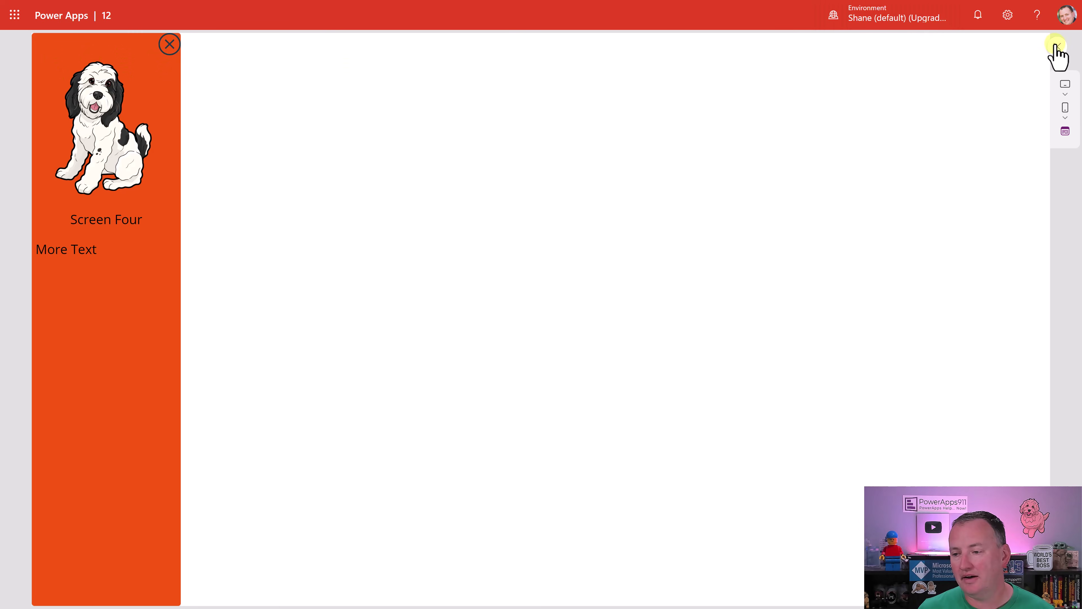
left_click(1057, 47)
Create an output custom property on the Demo component named Component Color with the data type Color
left_click(111, 123)
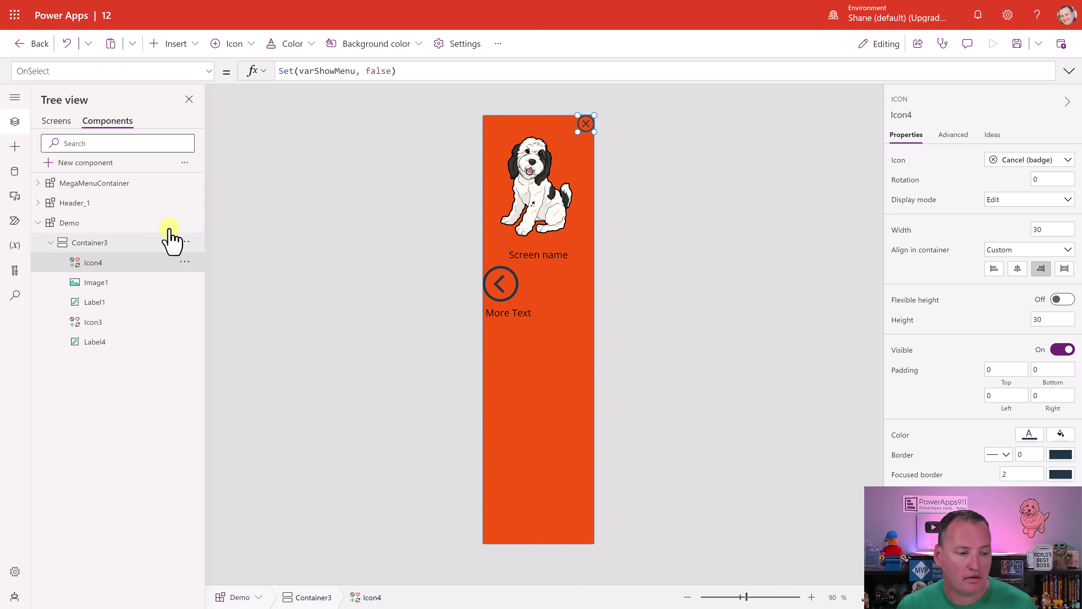
left_click(112, 223)
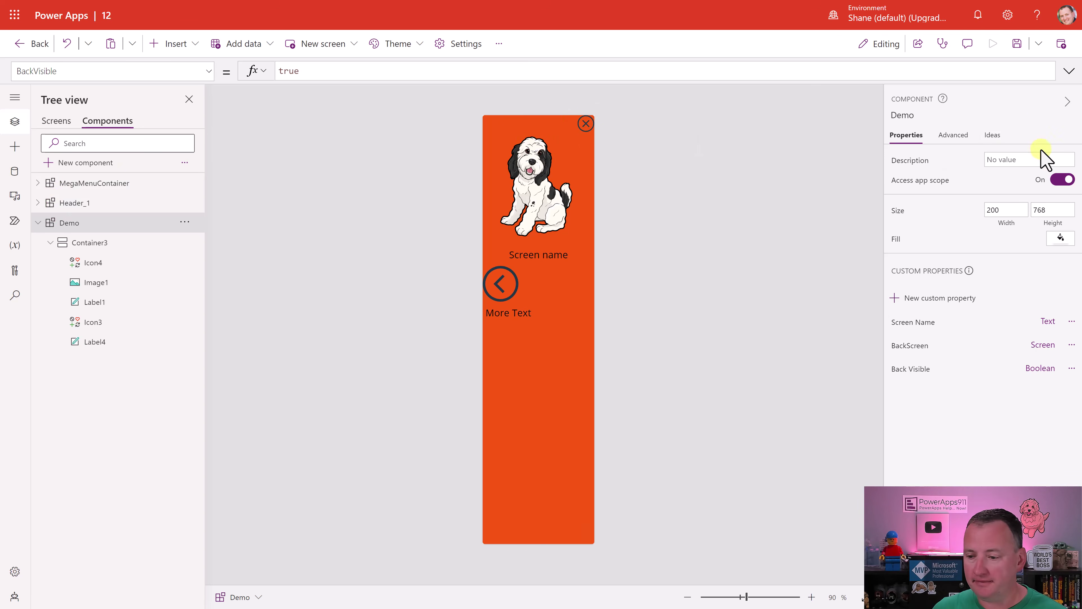
left_click(924, 298)
left_click(763, 312)
left_click(755, 396)
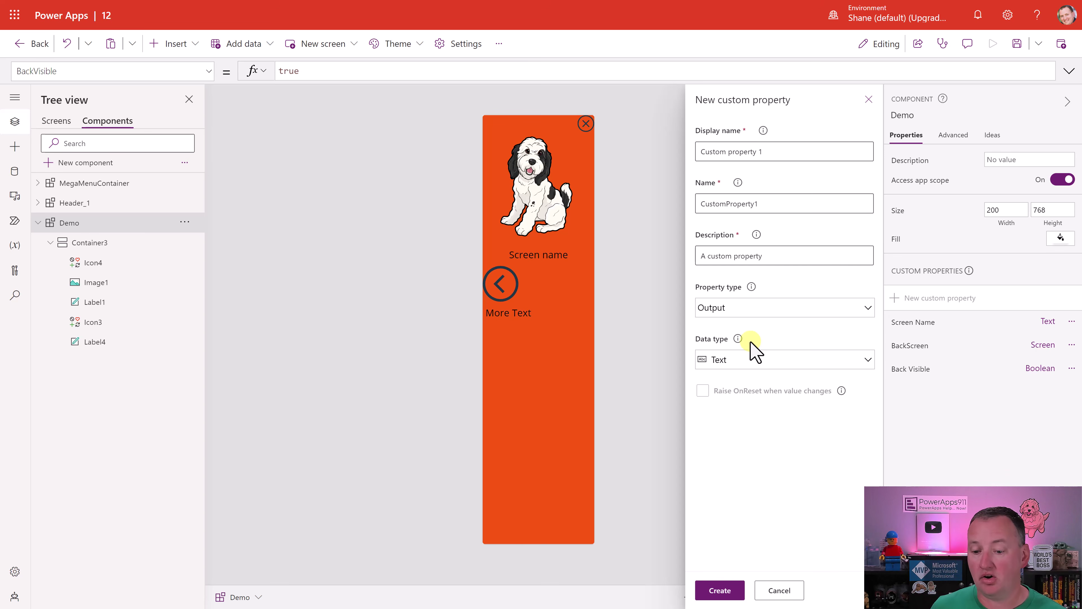
left_click_drag(761, 150, 645, 146)
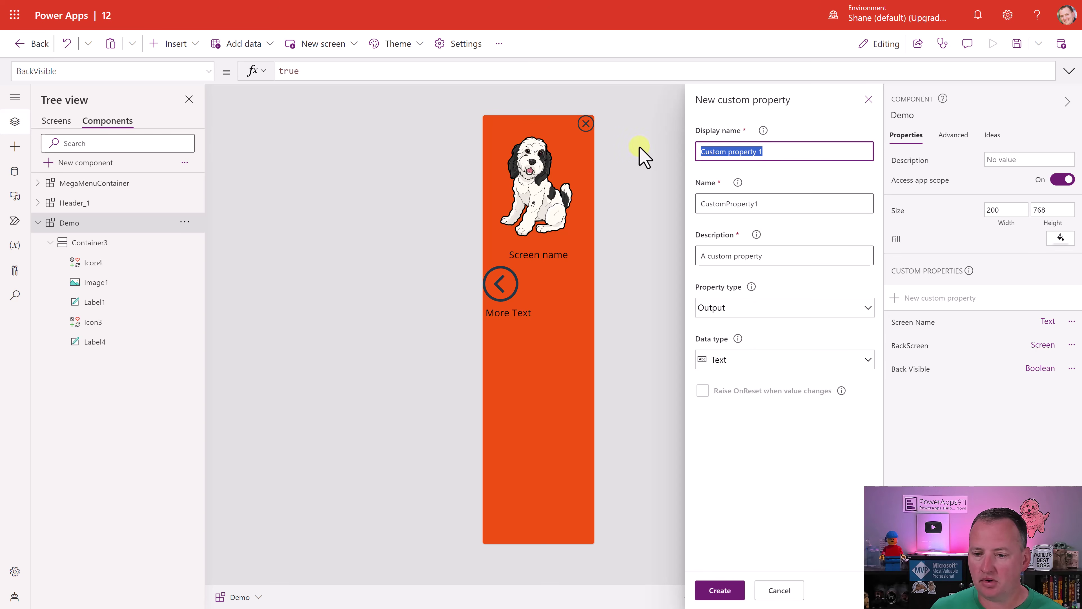
type("Comp")
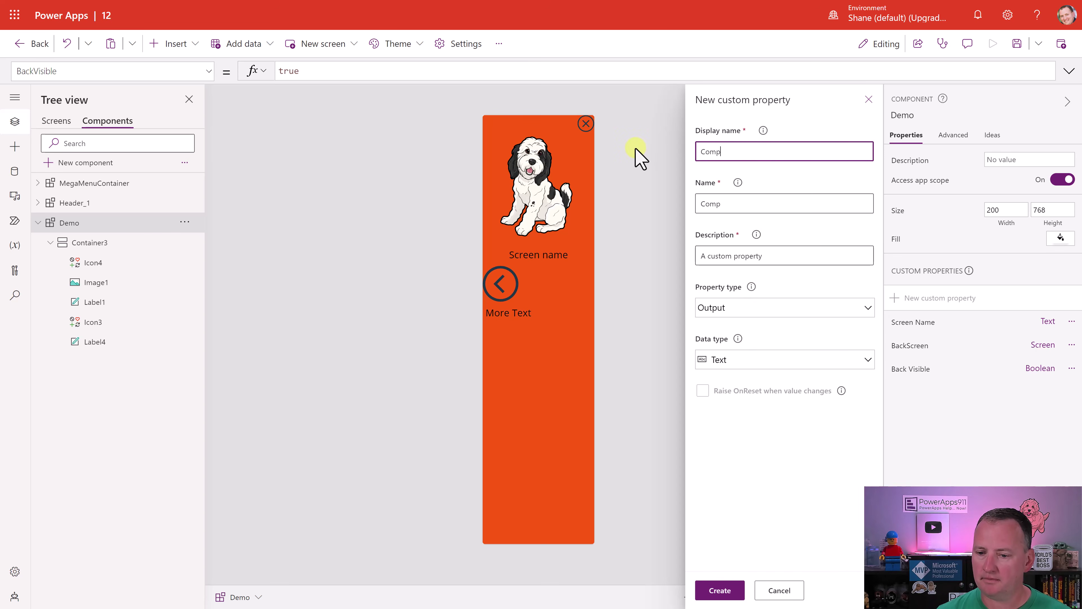
type("onent Color")
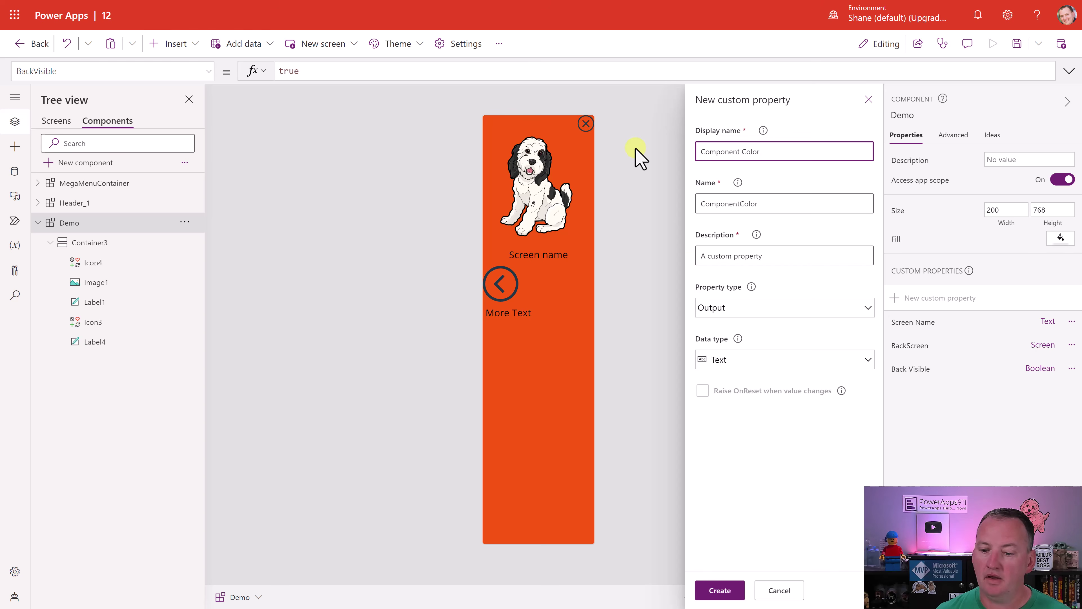
left_click(720, 361)
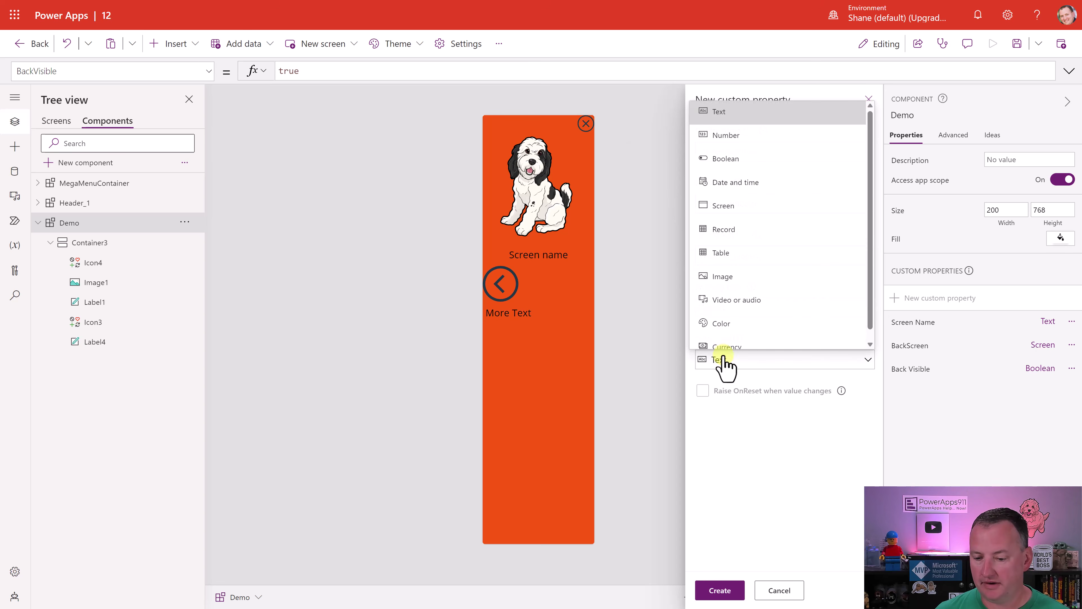
left_click(724, 326)
left_click(714, 589)
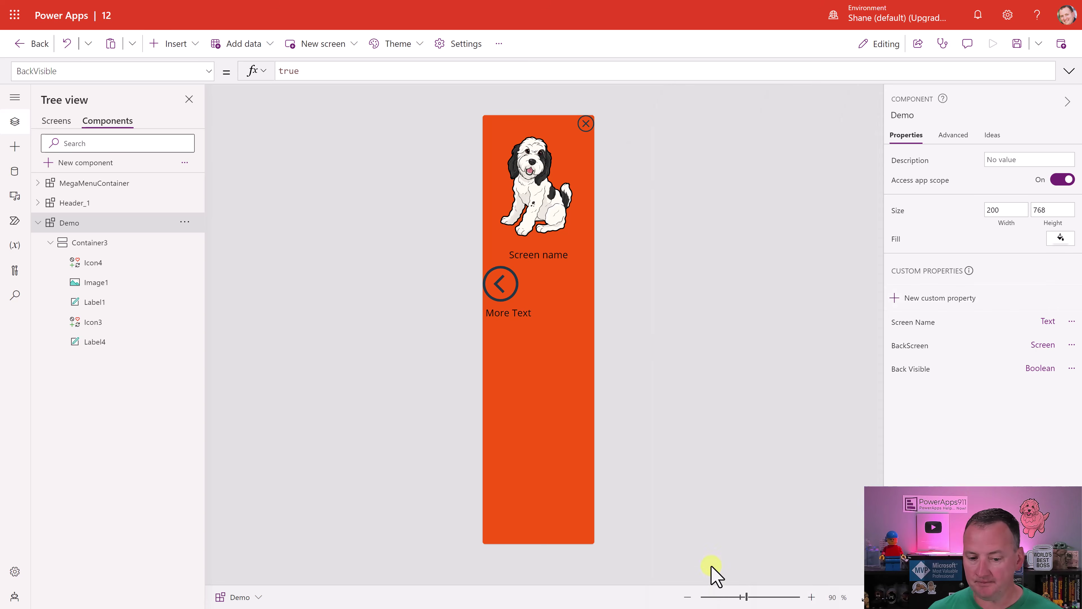
Set the Demo component's ComponentColor property to Container3.Fill
left_click(204, 70)
left_click(132, 179)
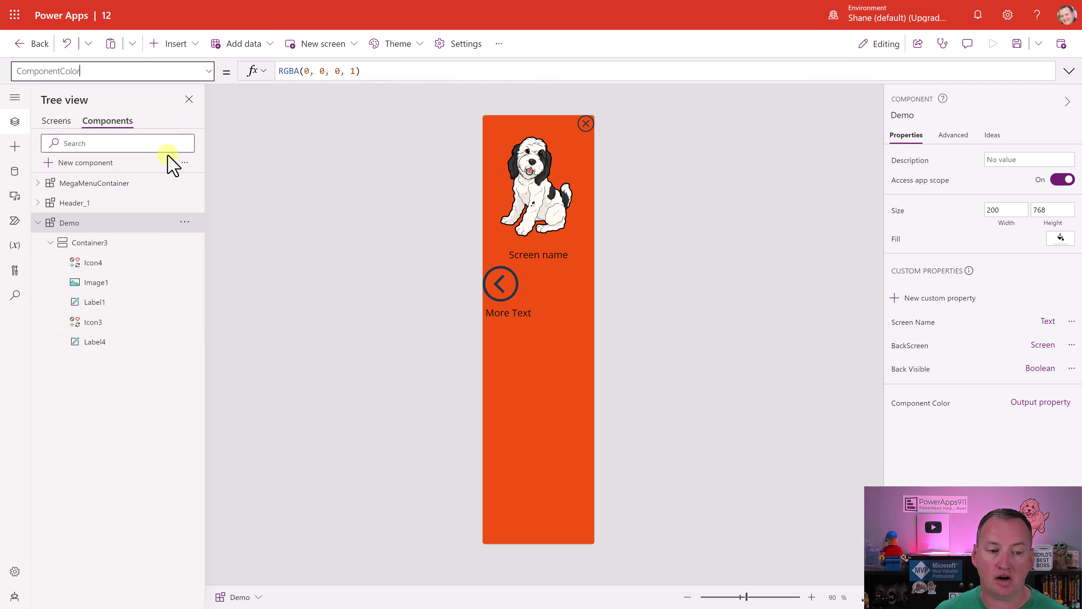
left_click(432, 71)
left_click(433, 69)
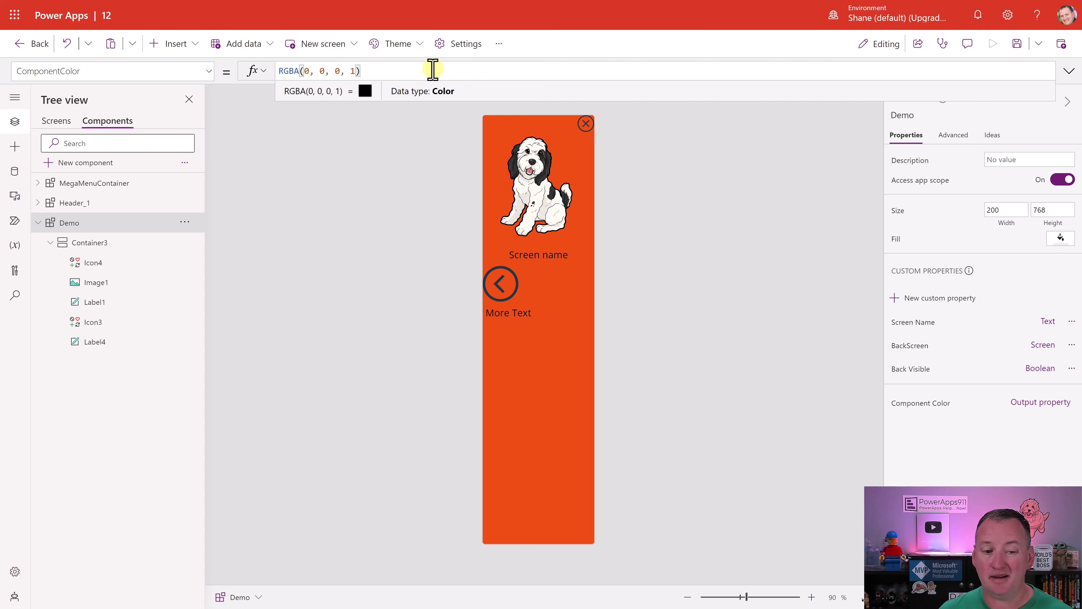
left_click_drag(413, 68, 271, 81)
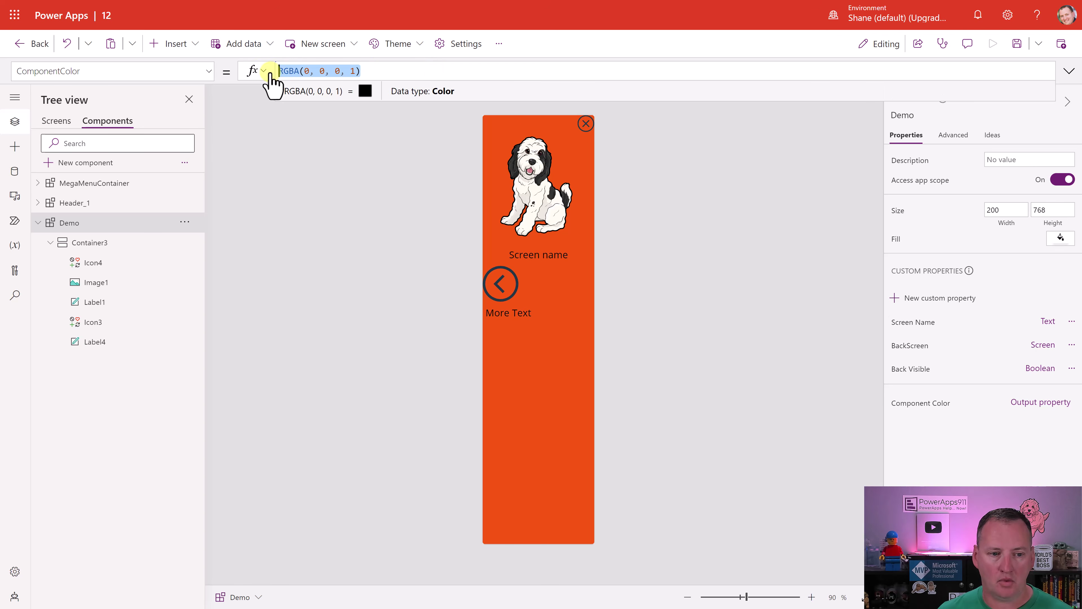
key("BackSpace")
type("Container3.c")
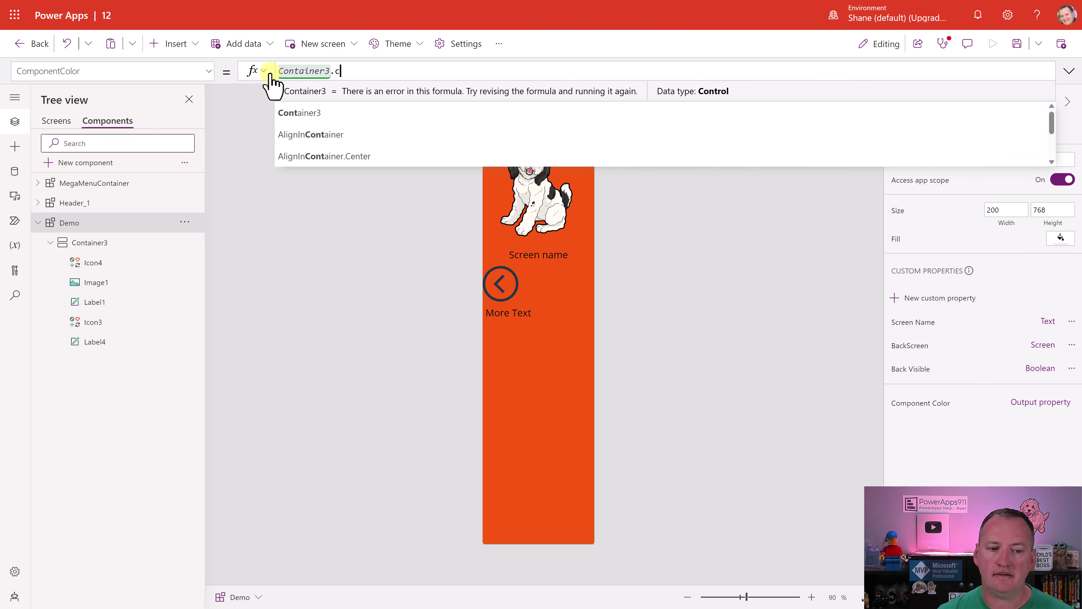
type("ol")
key("BackSpace")
key("BackSpace")
key("BackSpace")
type("Fill")
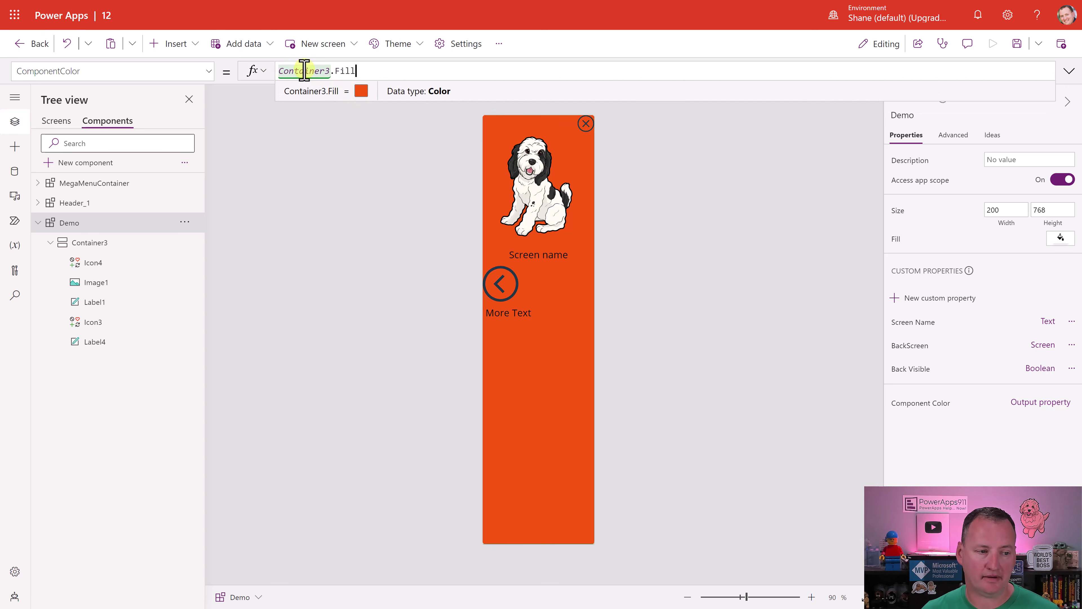
Insert a button on Screen Four and place it beside the menu at position 432, 96
left_click(56, 121)
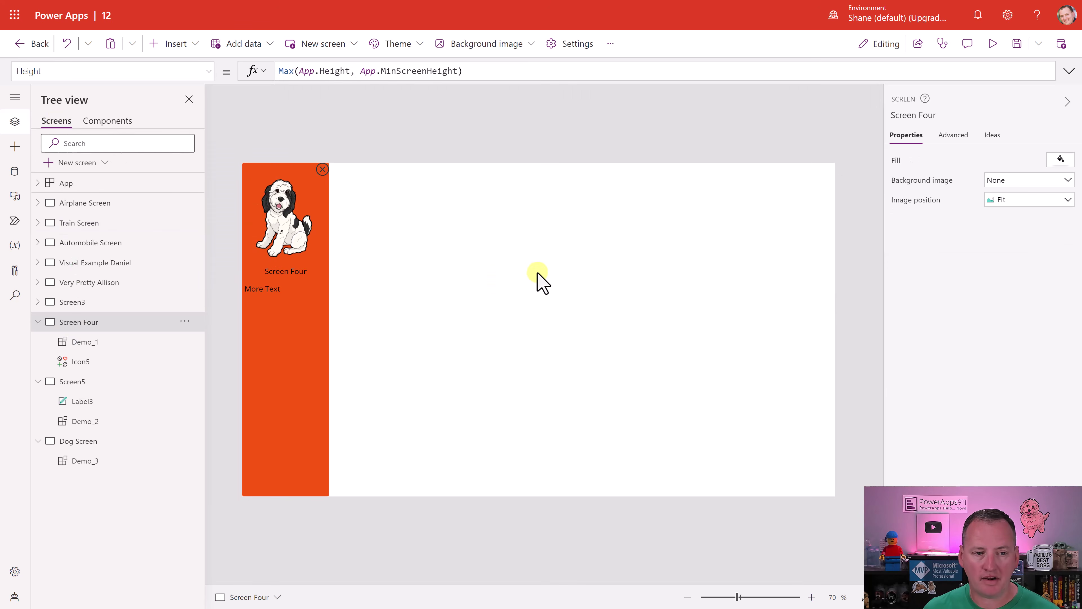
left_click(176, 44)
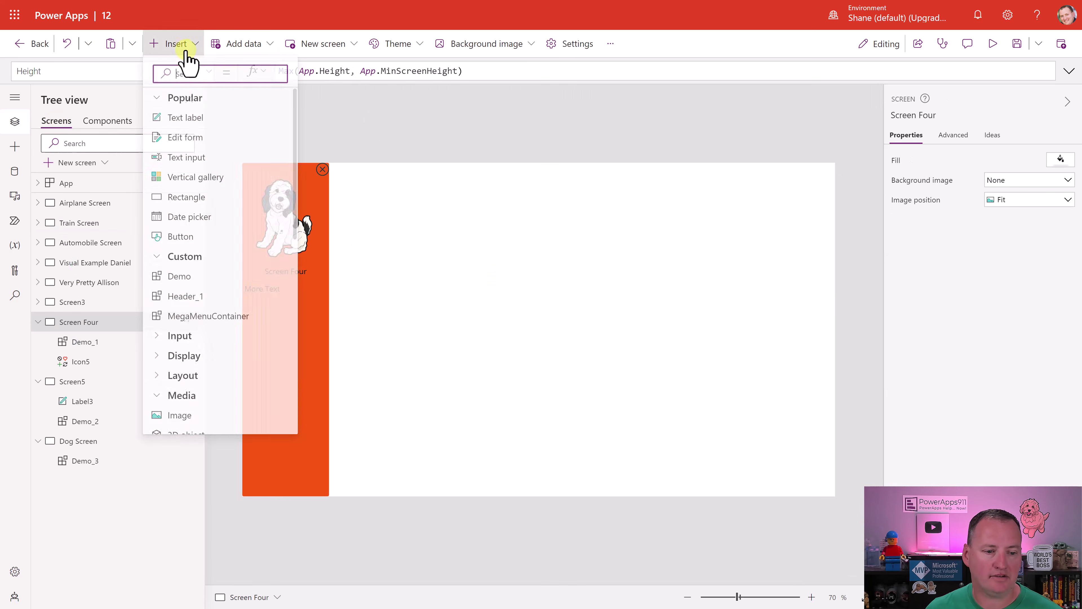
left_click(213, 239)
left_click_drag(278, 194, 448, 218)
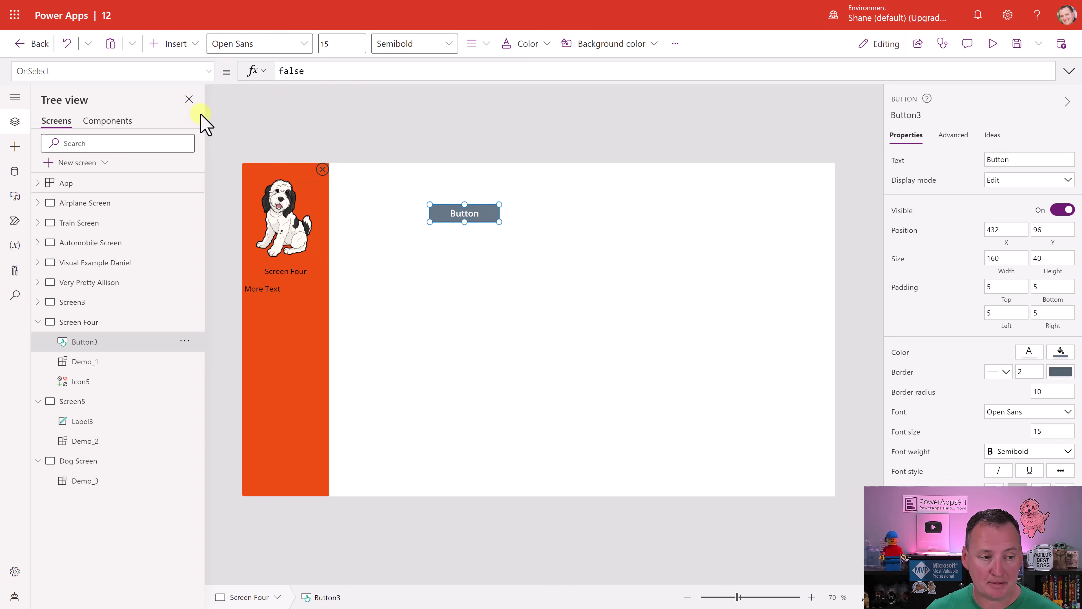
Set the Fill property of the new button on Screen Four to Demo_1.ComponentColor
left_click(209, 72)
scroll(123, 179, "up", 5)
scroll(118, 128, "up", 1)
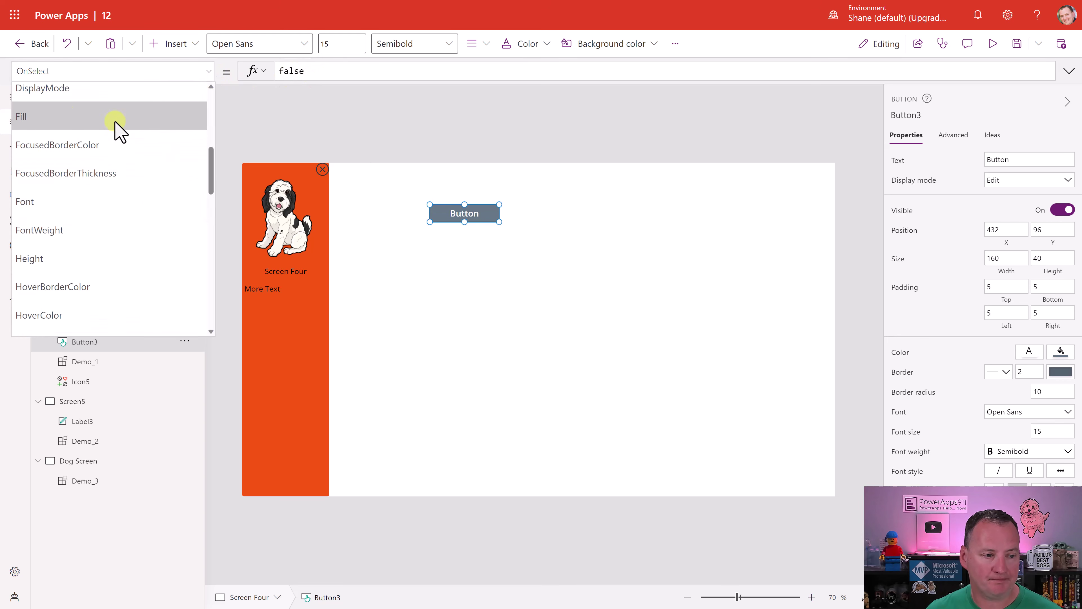
left_click(116, 115)
left_click_drag(393, 71, 241, 79)
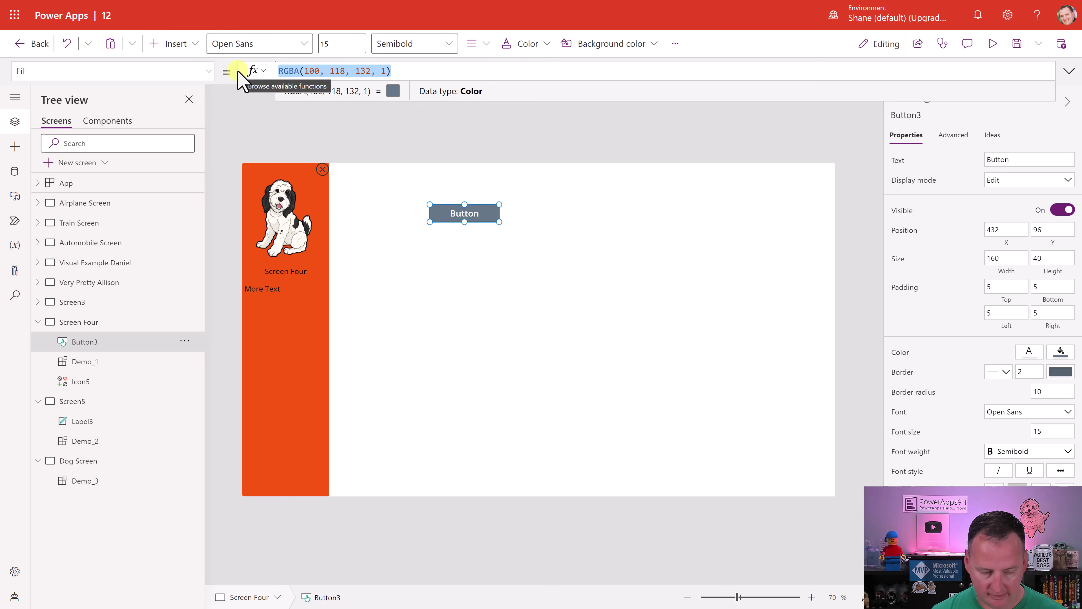
type("demo_1.")
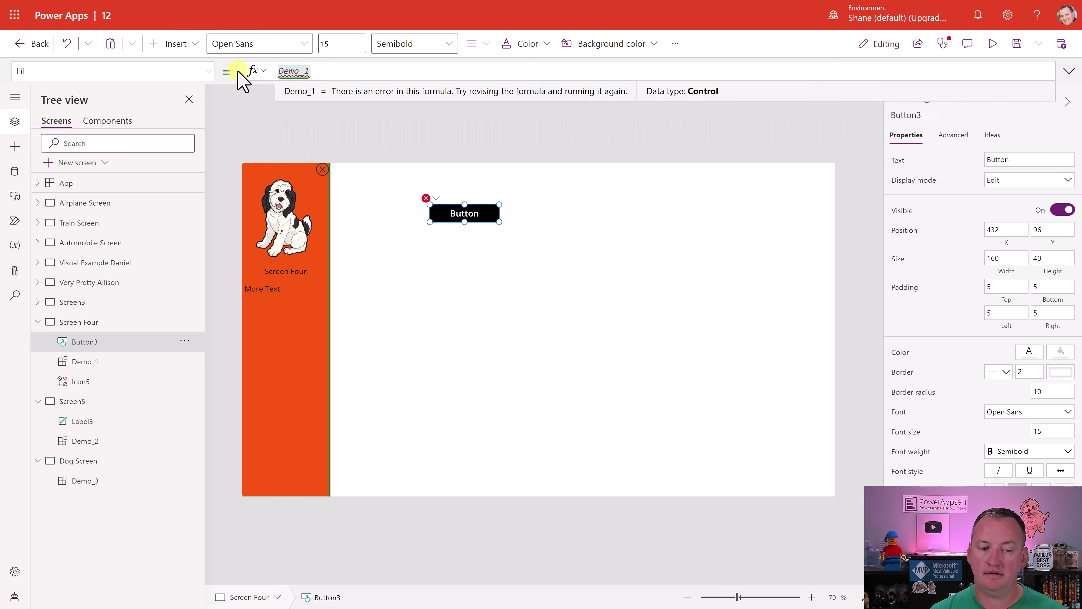
key("Tab")
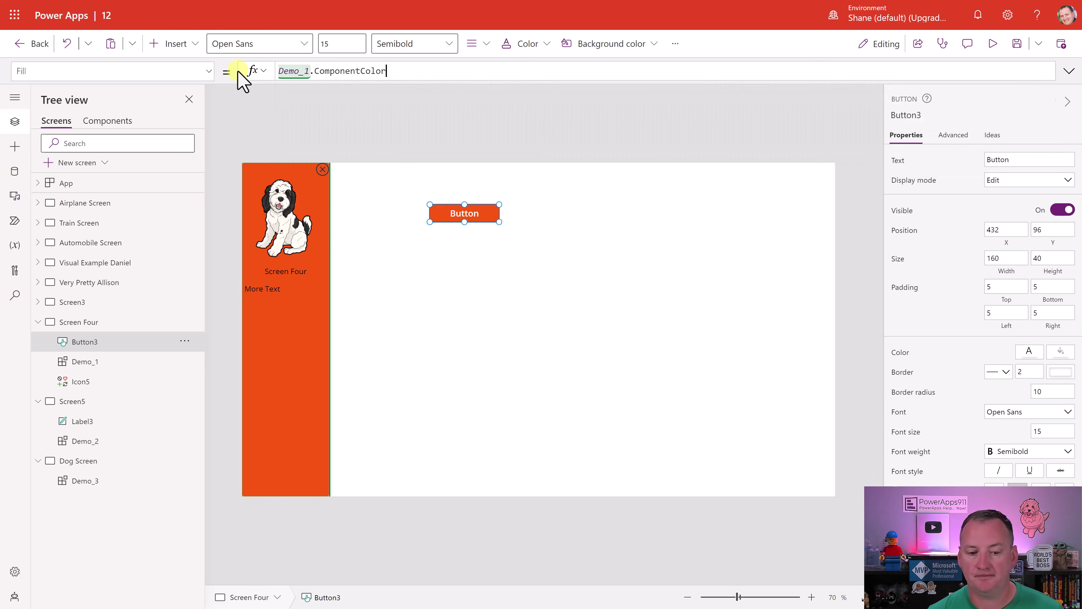